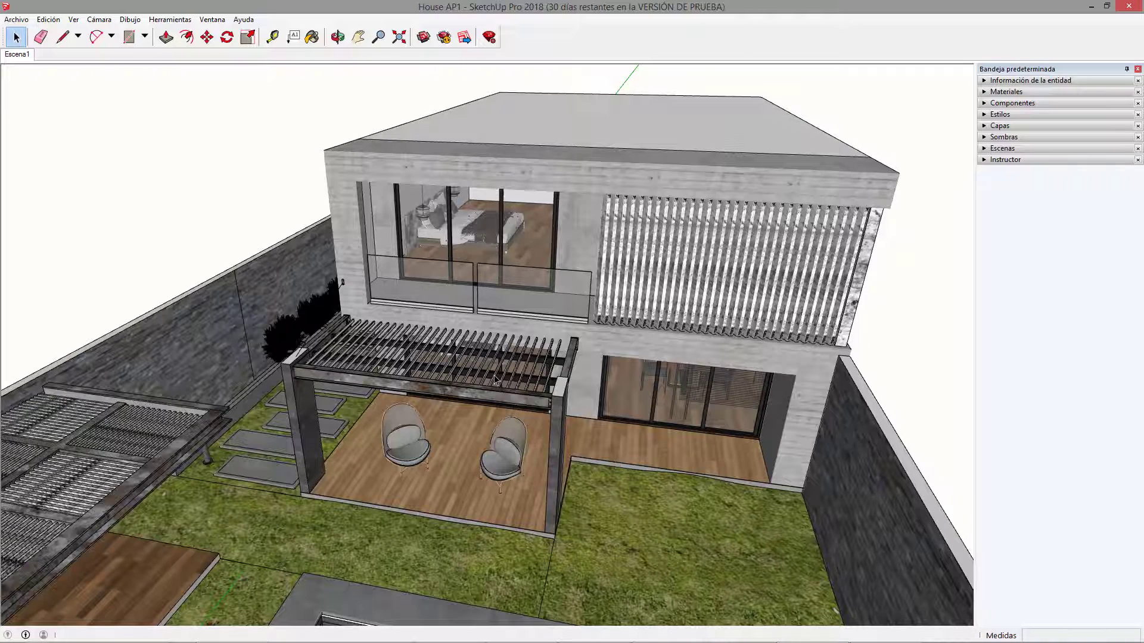
# Expand the Capas section of the default tray and check that Capas is enabled among the tray's sections.
pyautogui.click(985, 128)
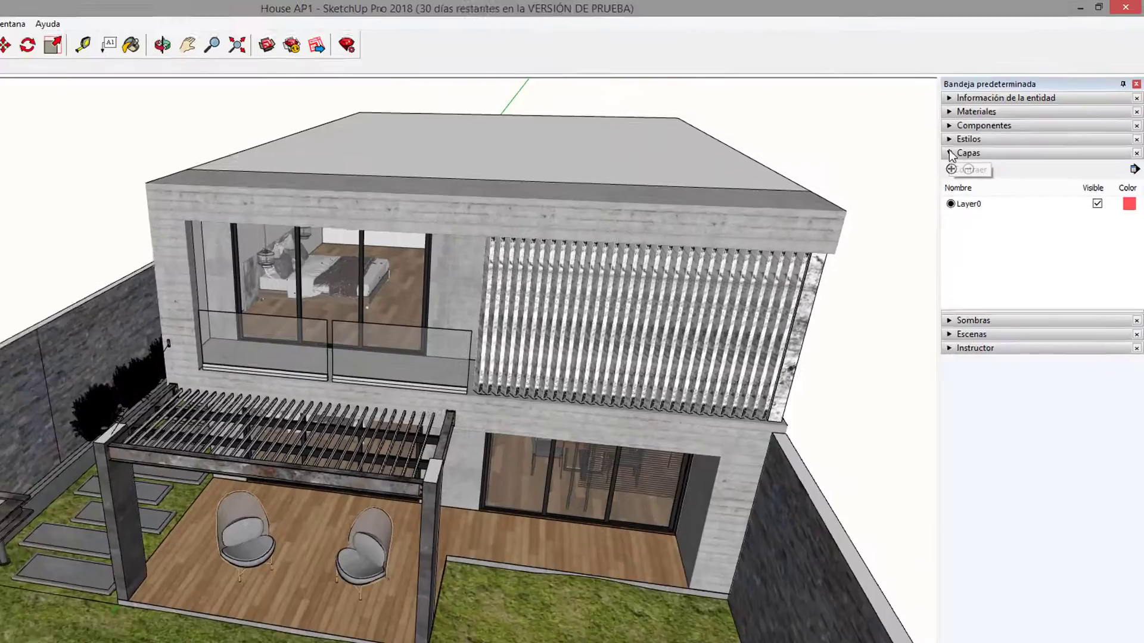
pyautogui.click(990, 126)
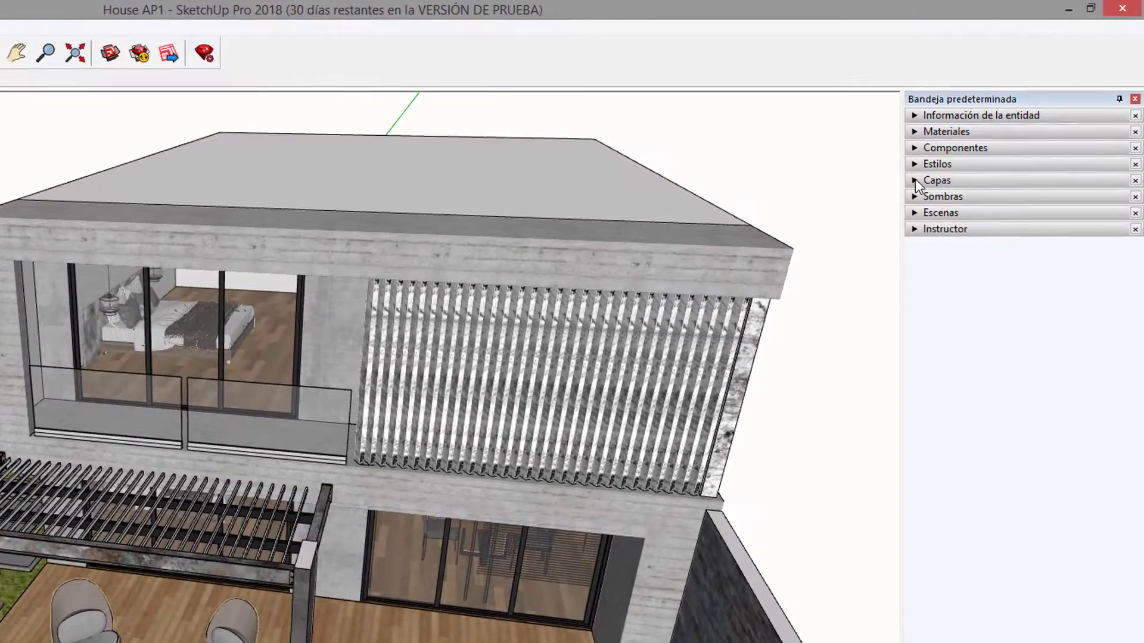
pyautogui.click(990, 125)
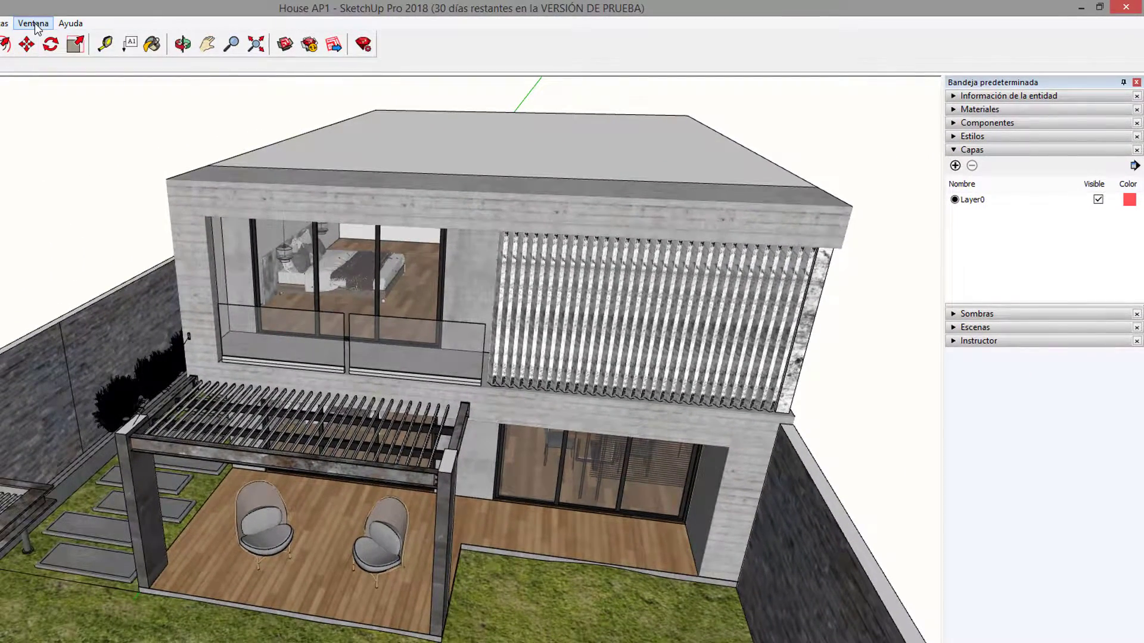
pyautogui.click(34, 23)
pyautogui.moveTo(123, 39)
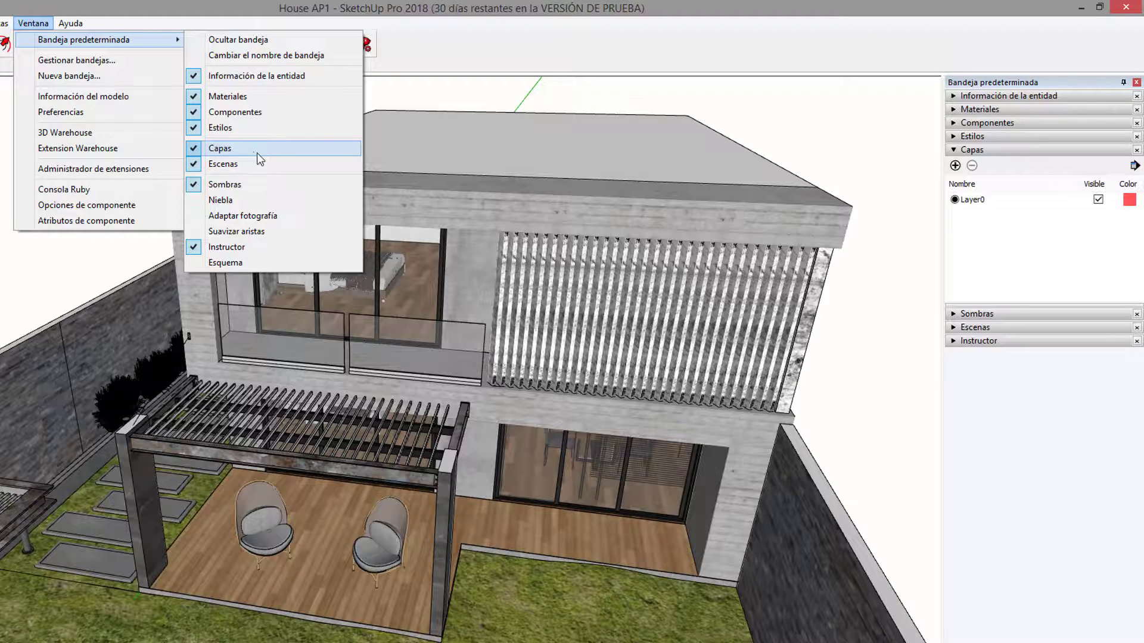
pyautogui.click(998, 231)
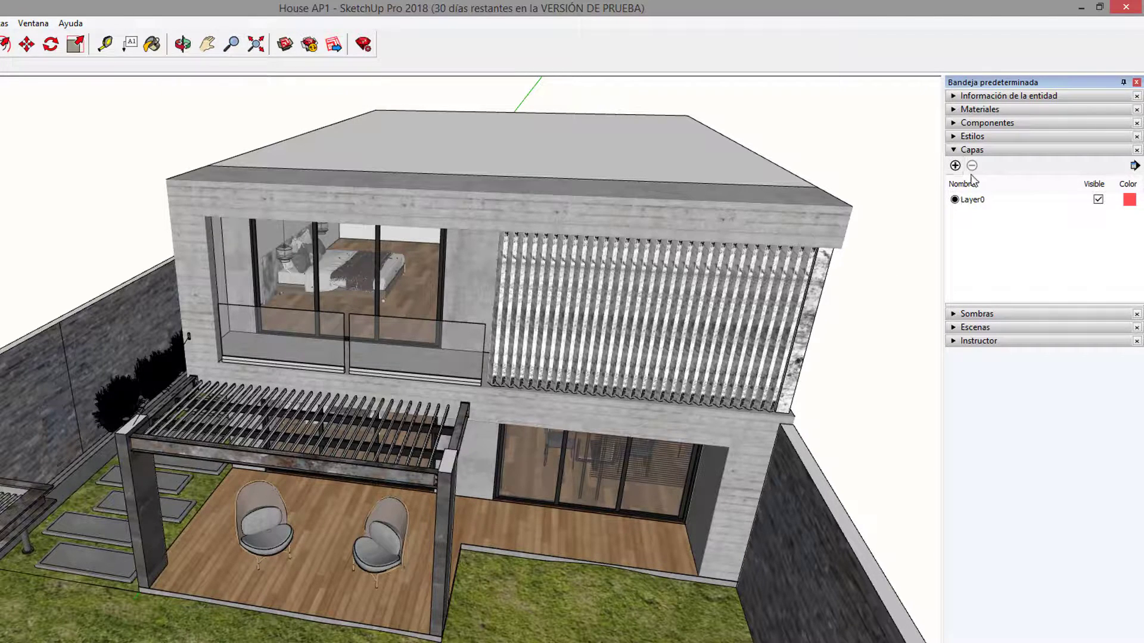
# Examine the house exterior from several angles and the default Layer0 entry in the layer list.
pyautogui.moveTo(503, 316); pyautogui.dragTo(451, 395, button='middle')
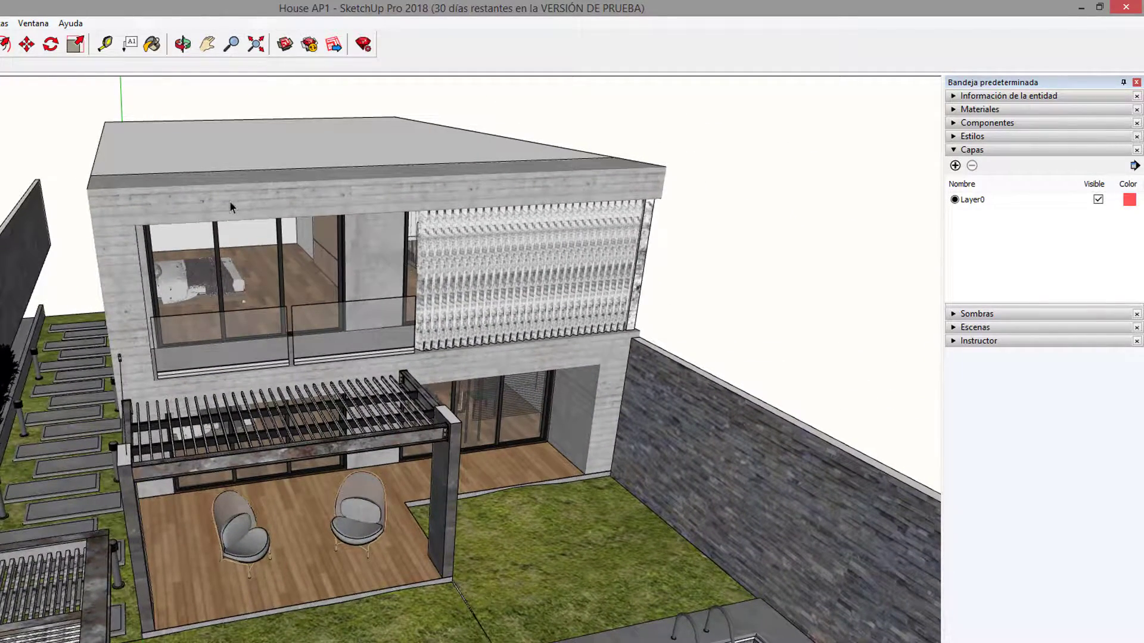
pyautogui.moveTo(629, 471); pyautogui.dragTo(676, 395, button='middle')
pyautogui.moveTo(327, 382); pyautogui.dragTo(454, 348, button='middle')
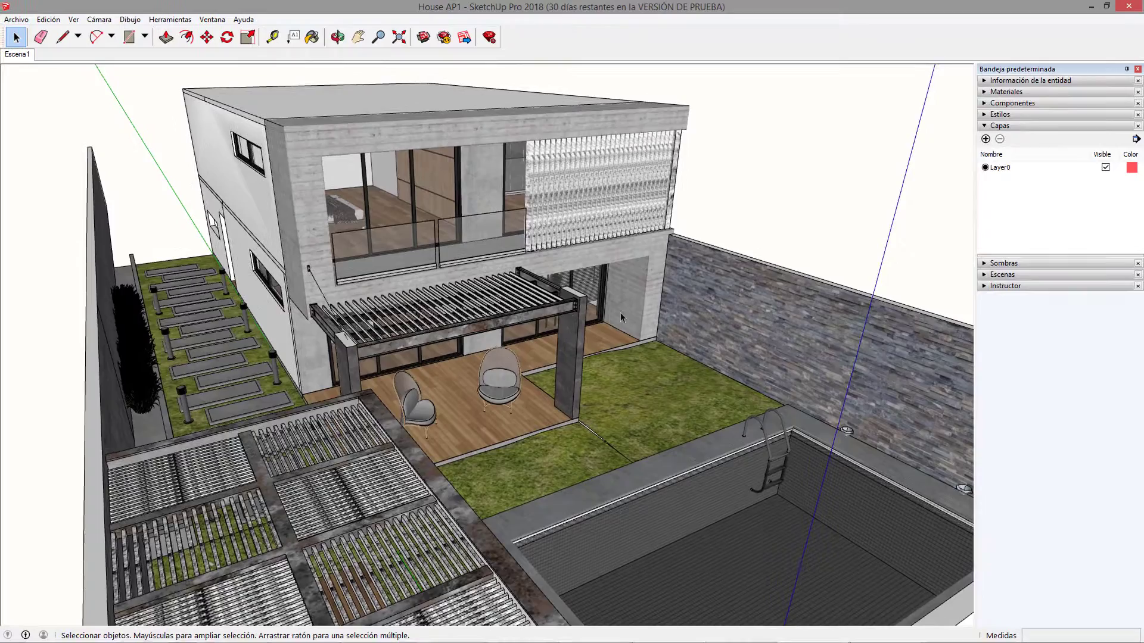
pyautogui.scroll(1, 480, 389)
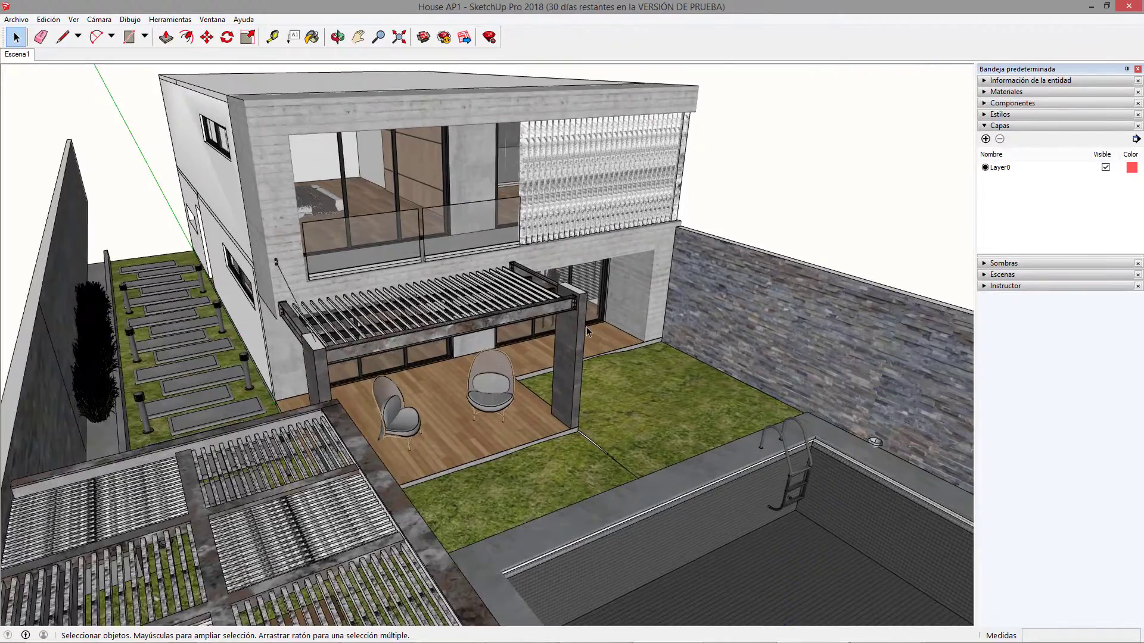
pyautogui.moveTo(587, 328); pyautogui.dragTo(539, 360, button='middle')
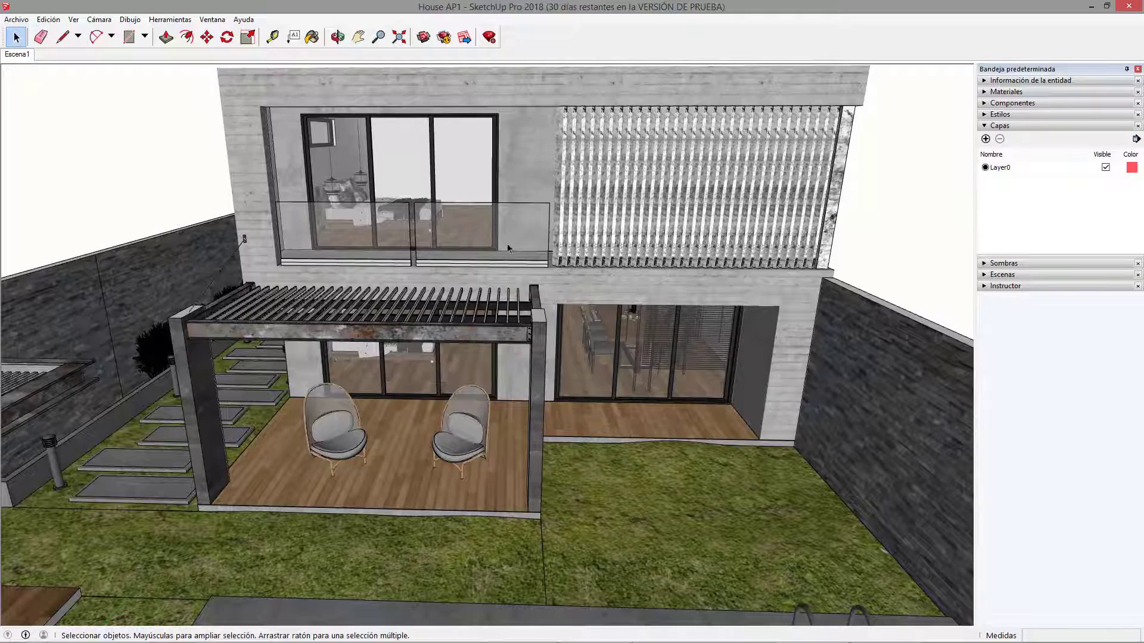
pyautogui.moveTo(508, 249); pyautogui.dragTo(401, 296, button='middle')
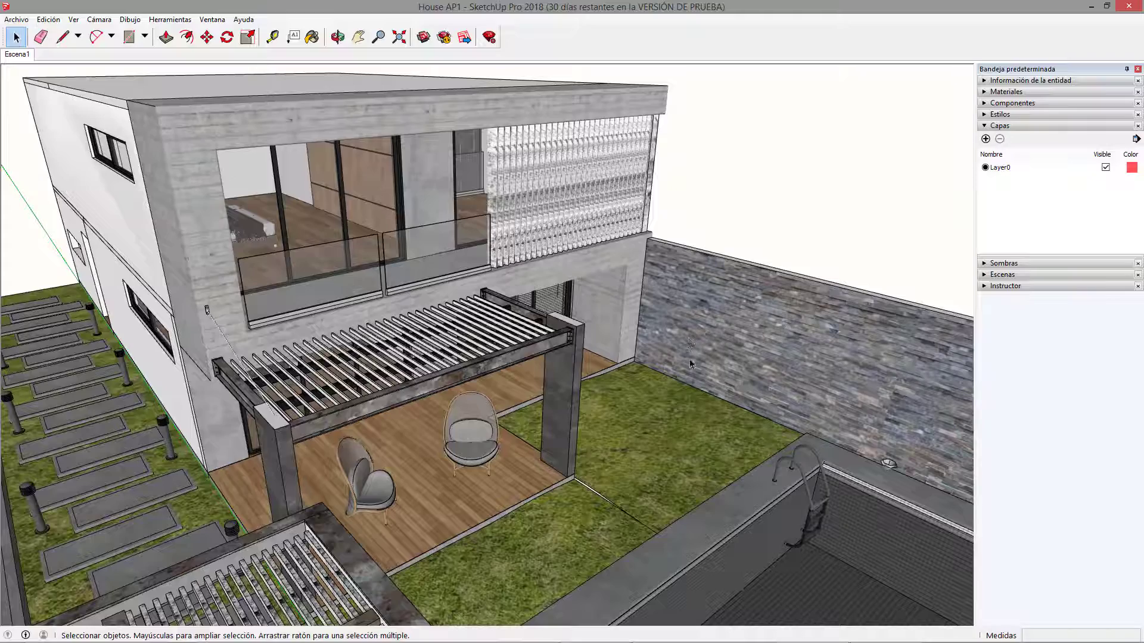
pyautogui.moveTo(690, 364); pyautogui.dragTo(497, 236, button='middle')
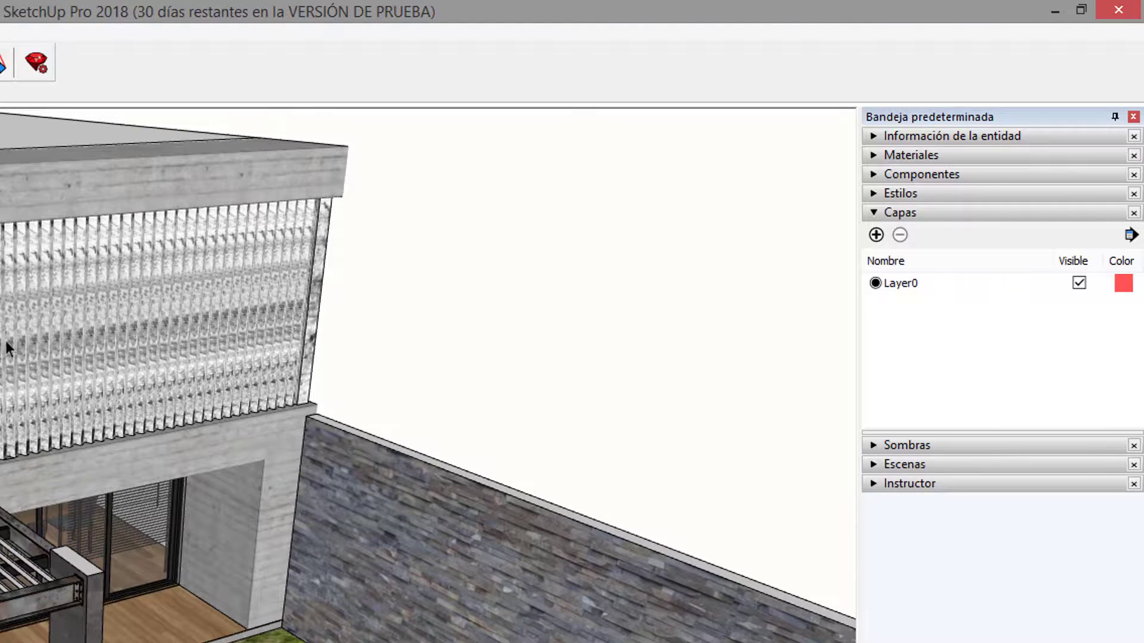
pyautogui.click(926, 285)
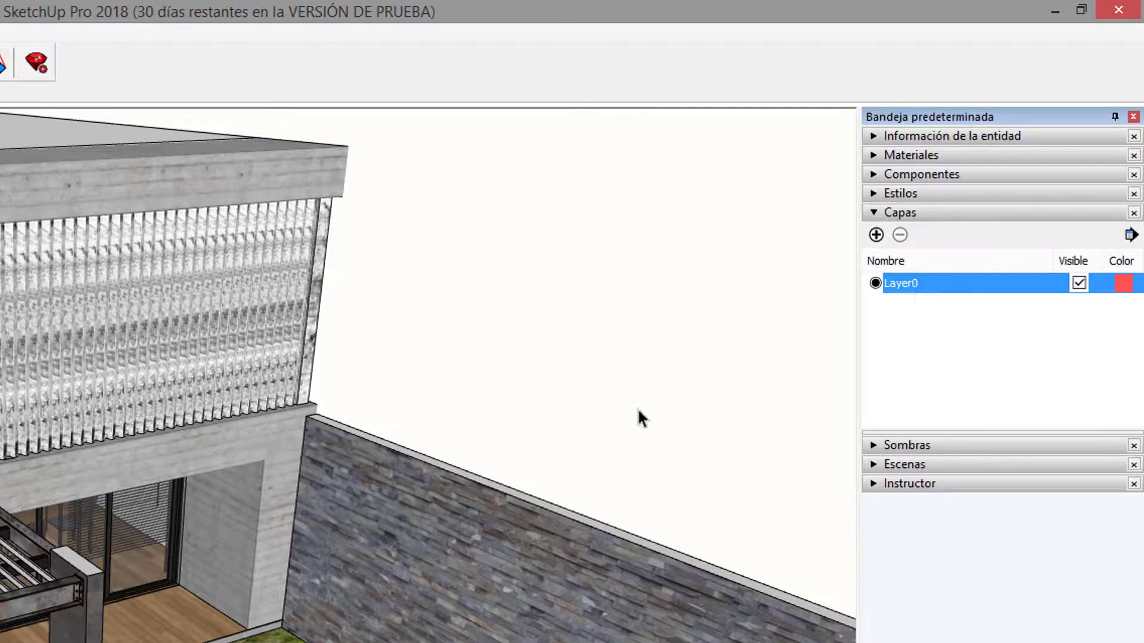
pyautogui.moveTo(268, 594); pyautogui.dragTo(244, 596, button='middle')
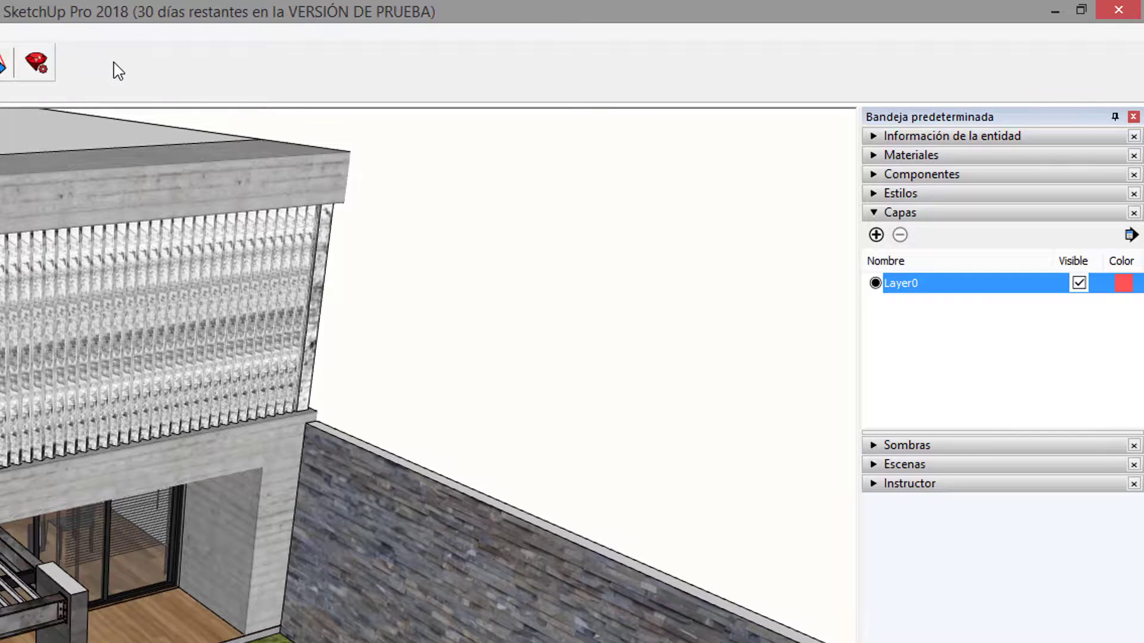
# Show the Capas toolbar, check its list of layers, and dock it in its own row beneath the Primeros pasos toolbar.
pyautogui.rightClick(97, 59)
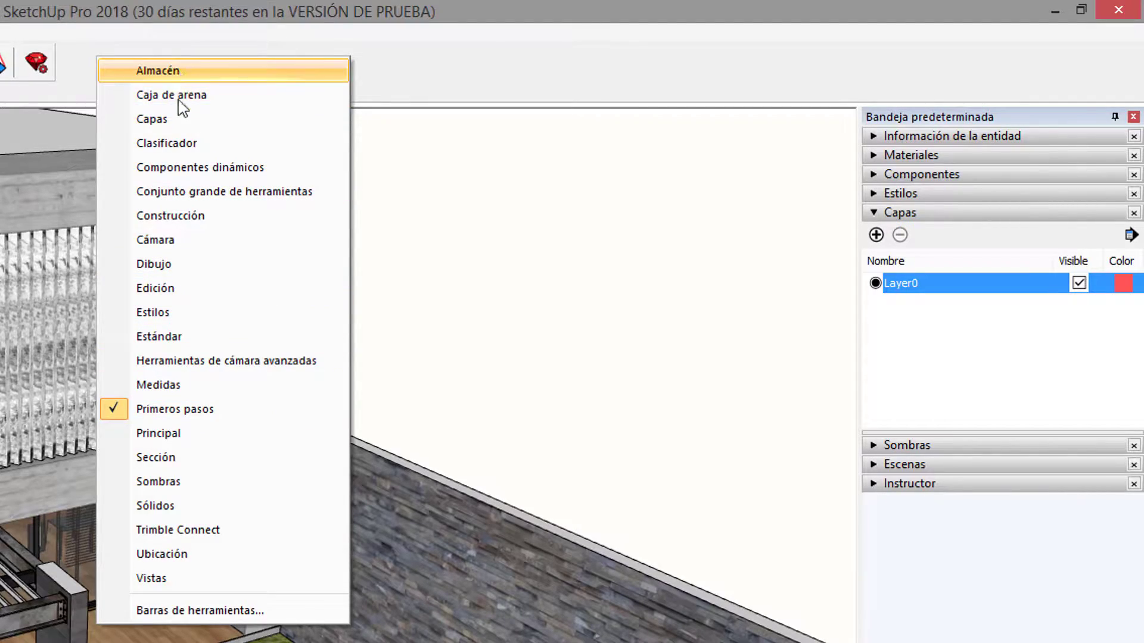
pyautogui.click(179, 119)
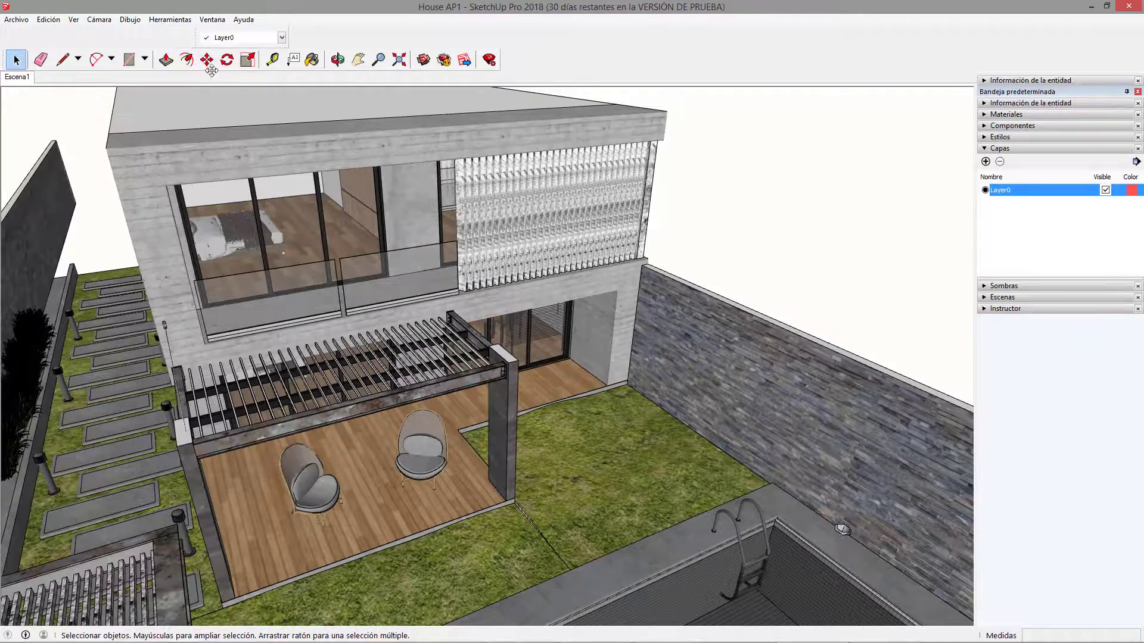
pyautogui.moveTo(212, 70); pyautogui.dragTo(358, 111)
pyautogui.click(400, 131)
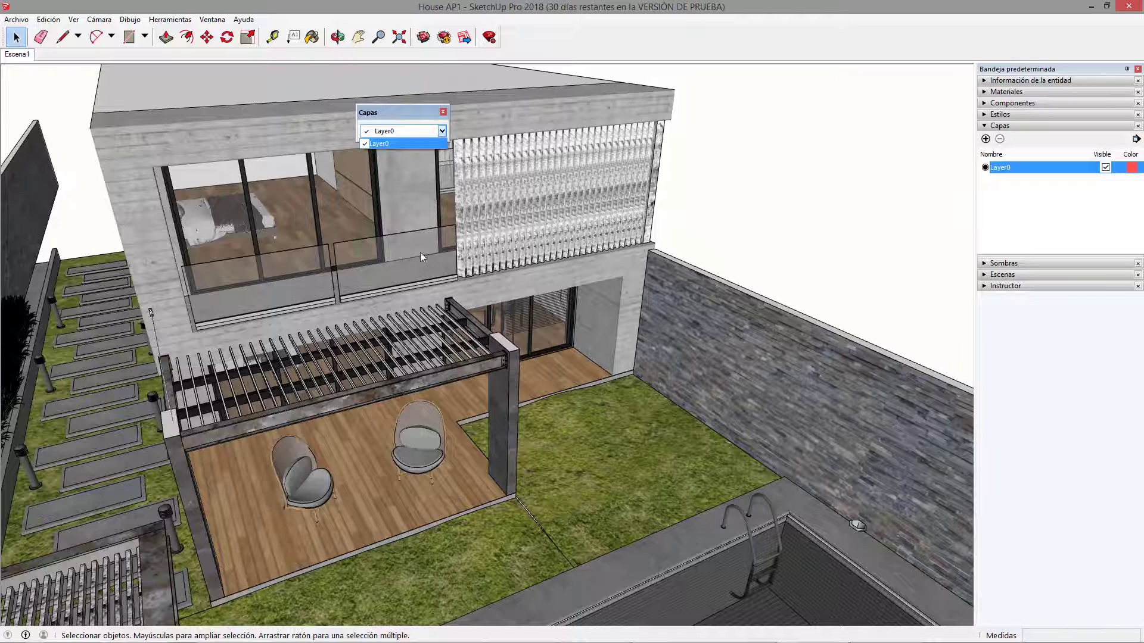
pyautogui.click(384, 120)
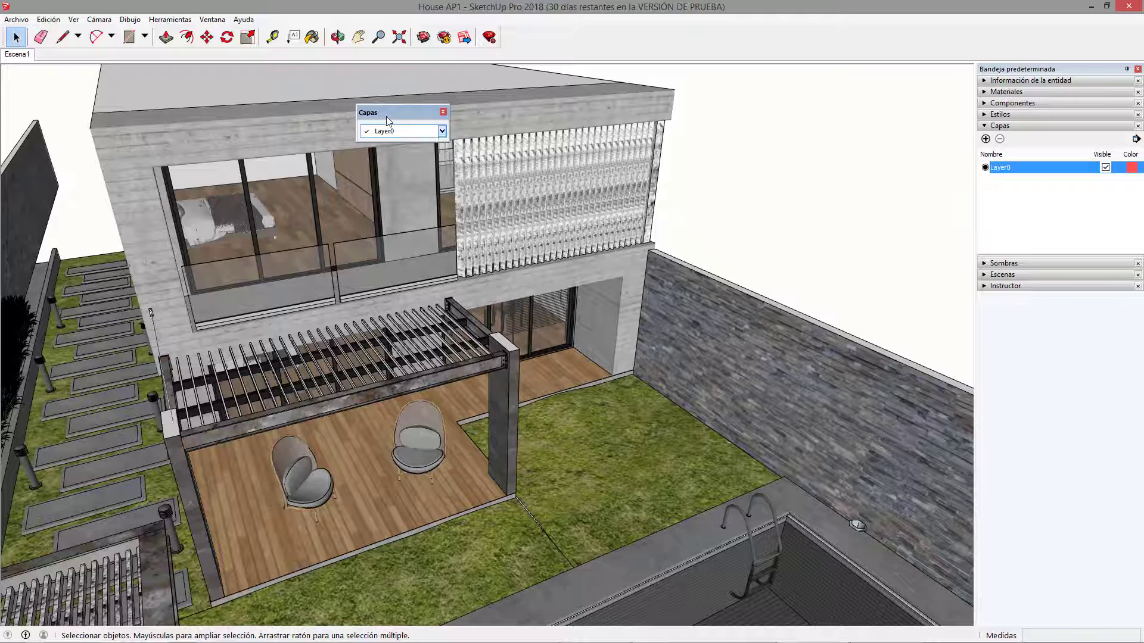
pyautogui.moveTo(384, 121); pyautogui.dragTo(90, 37)
pyautogui.moveTo(507, 37); pyautogui.dragTo(9, 60)
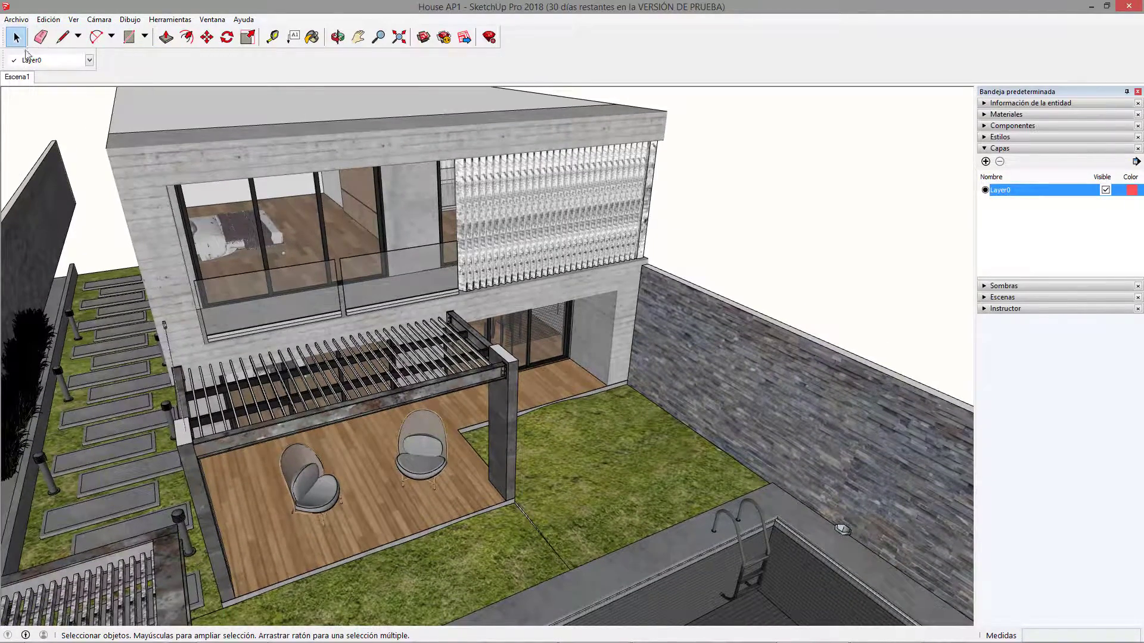
pyautogui.moveTo(930, 214); pyautogui.dragTo(969, 211, button='middle')
pyautogui.moveTo(574, 321); pyautogui.dragTo(560, 314, button='middle')
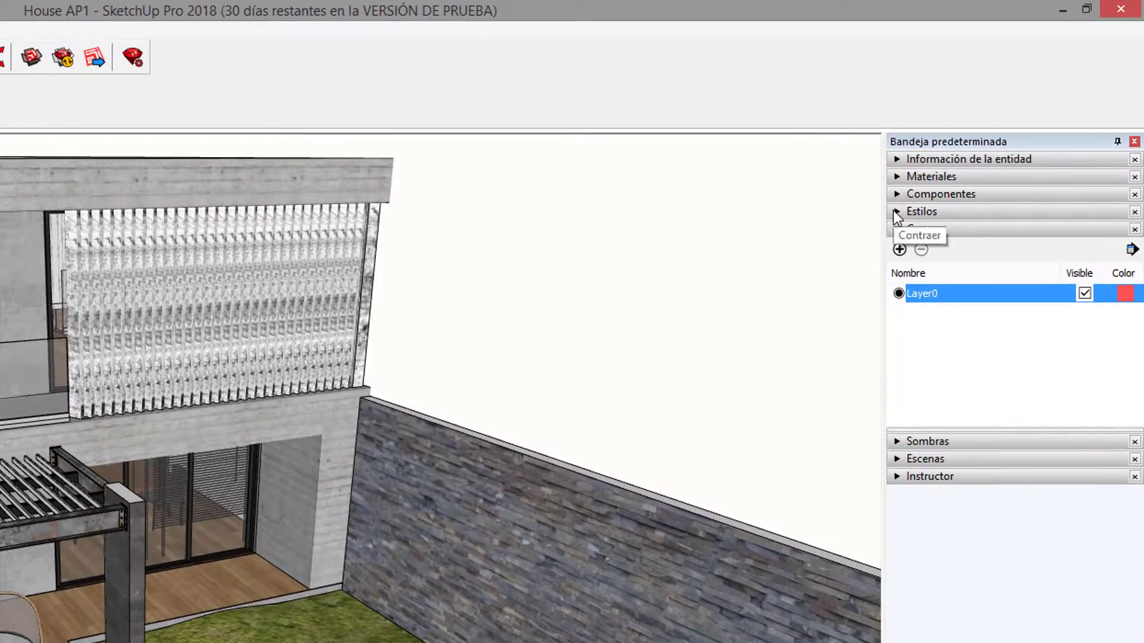
pyautogui.click(925, 189)
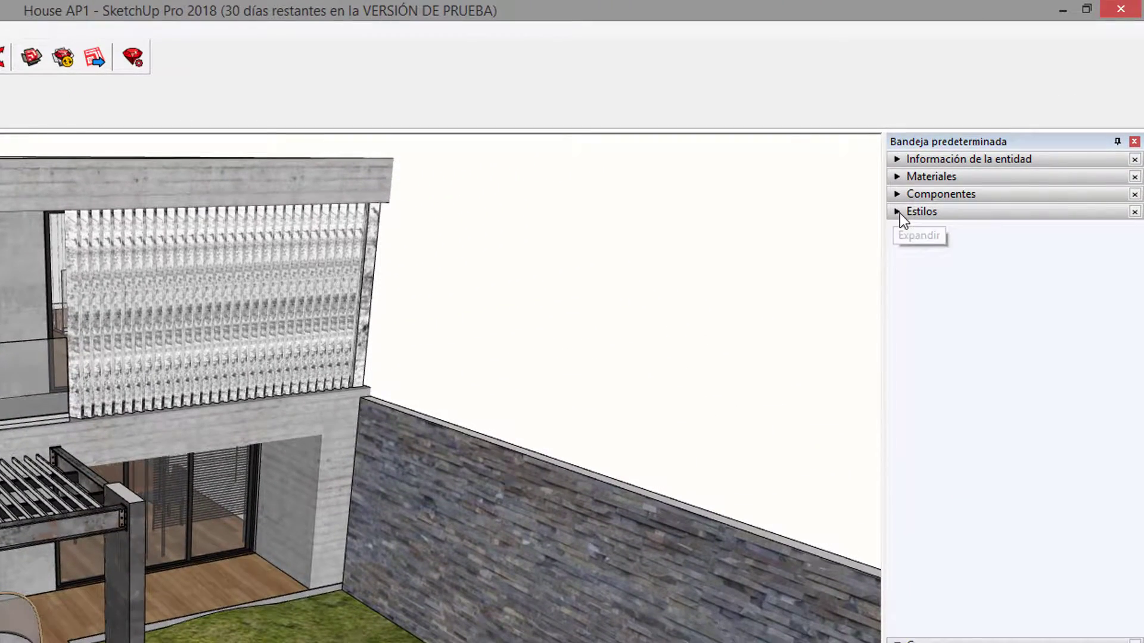
pyautogui.click(898, 213)
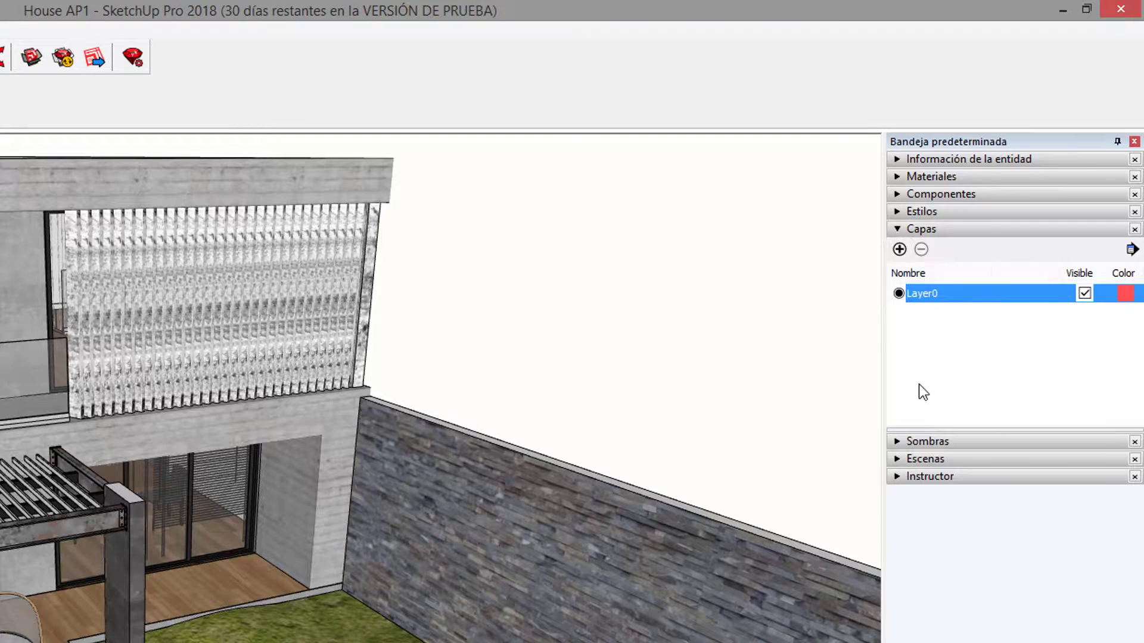
pyautogui.click(896, 459)
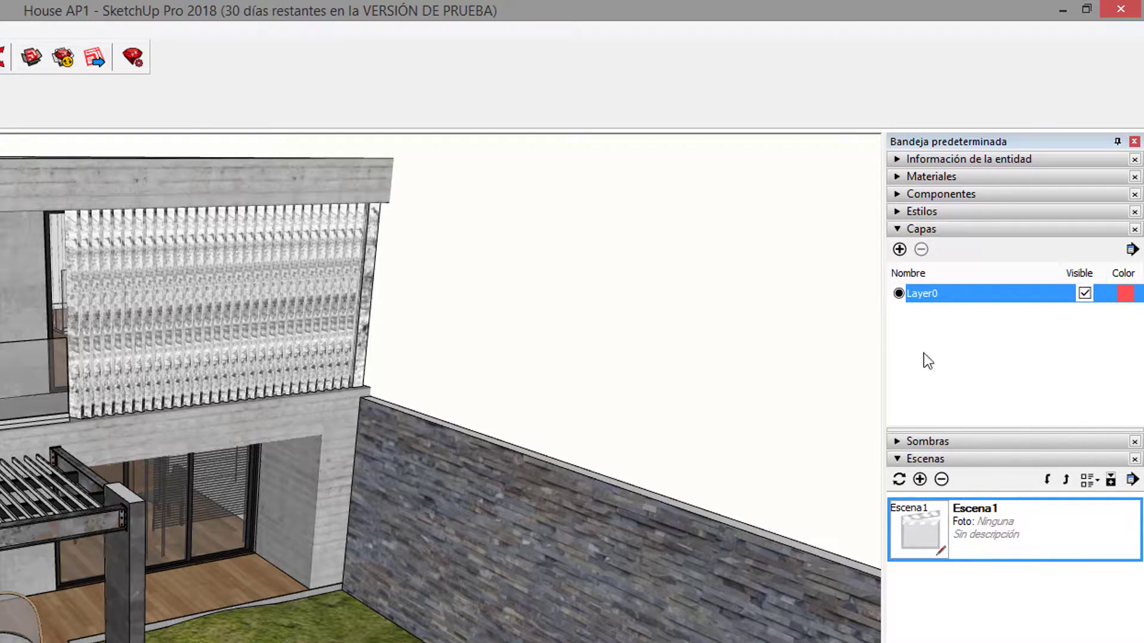
pyautogui.click(898, 459)
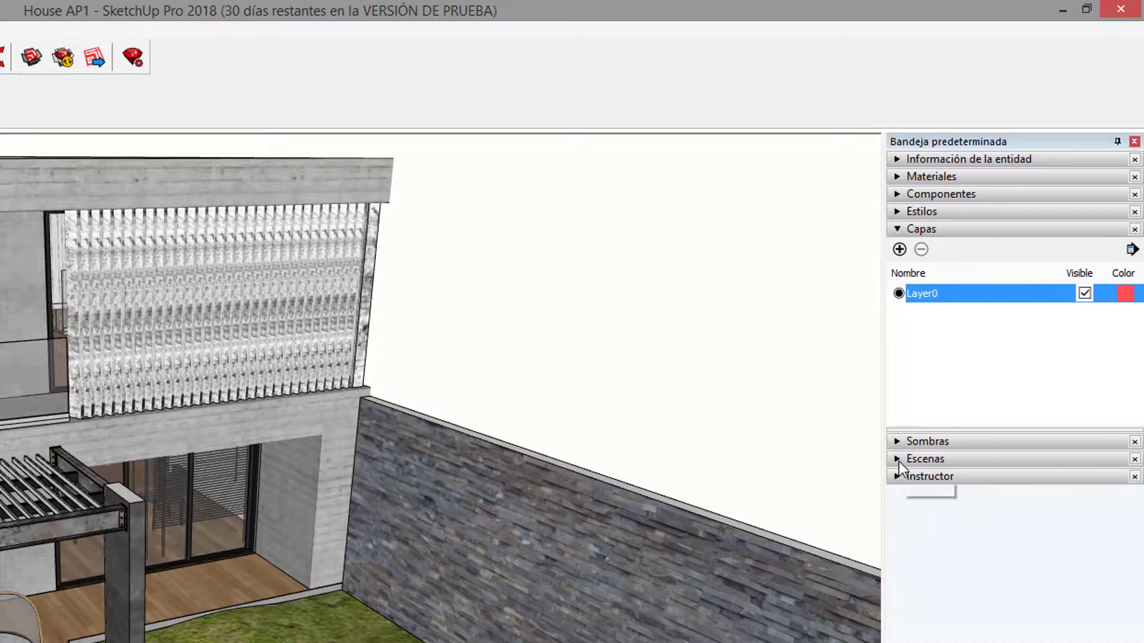
# Create a new layer named Mobiliario.
pyautogui.click(899, 249)
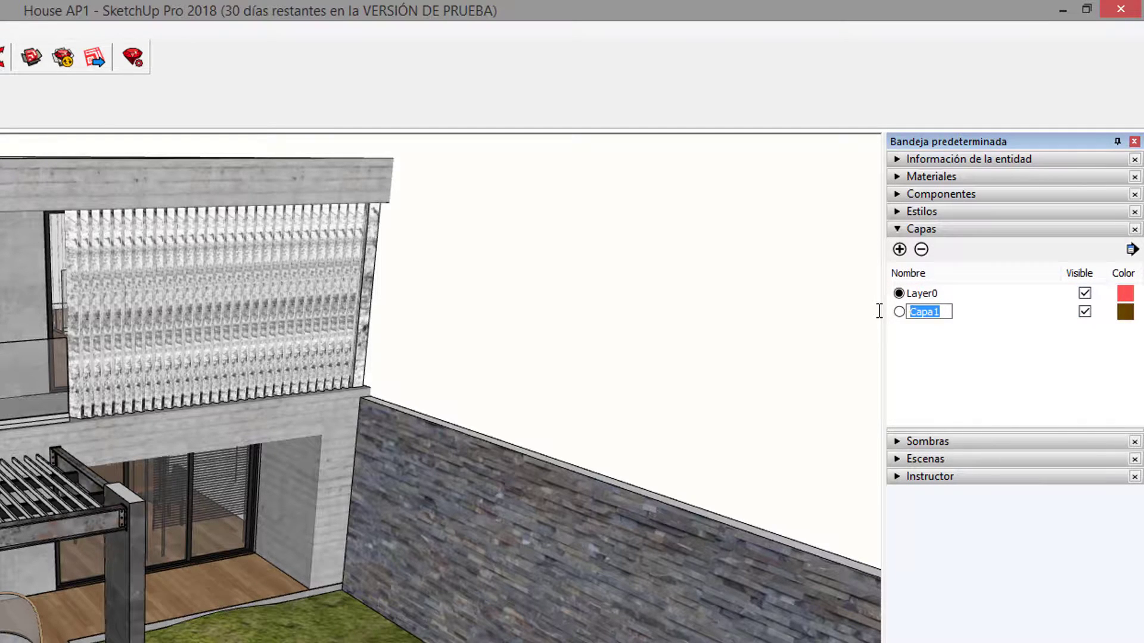
pyautogui.write('Mobiliario')
pyautogui.press('Return')
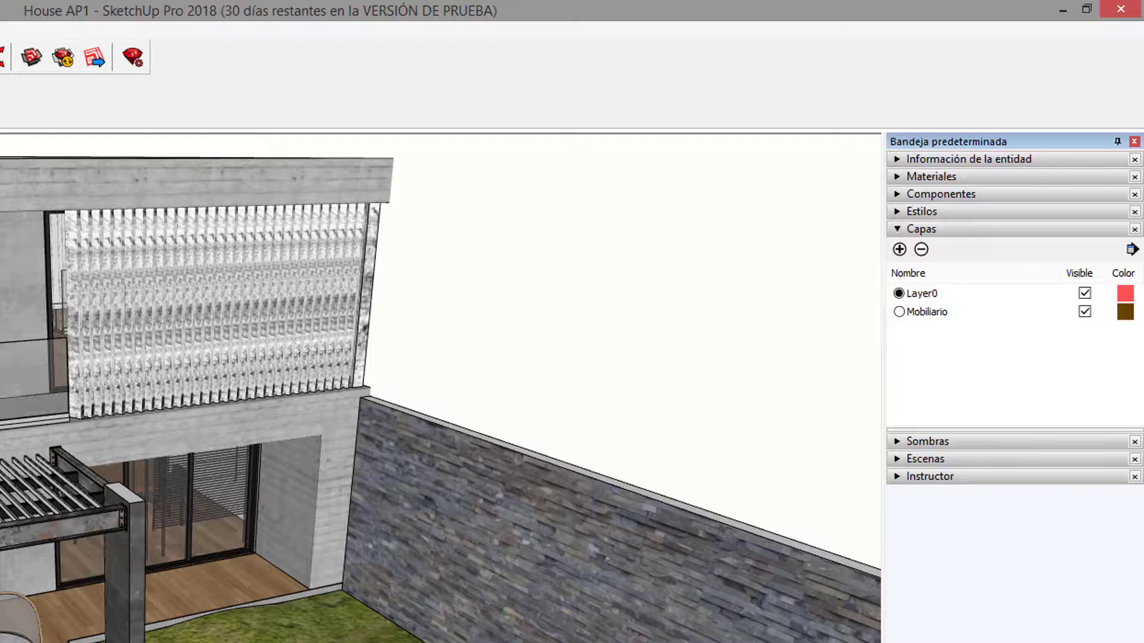
# Add a layer for the joinery and name it Carpinterias.
pyautogui.click(900, 250)
pyautogui.write('Ca')
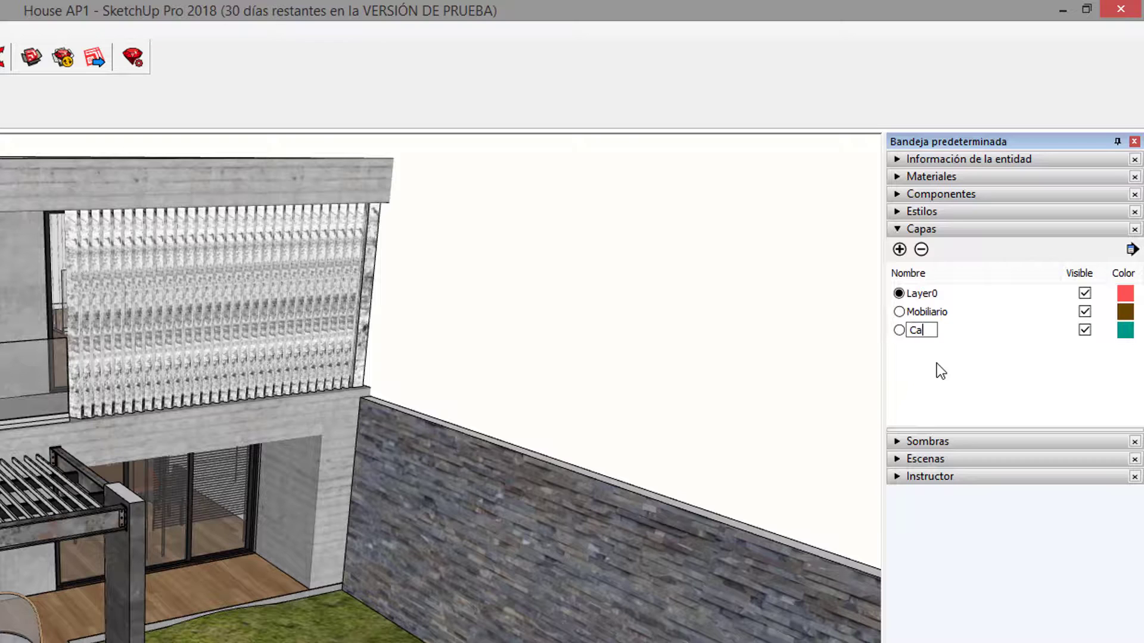
pyautogui.write('rpinteria')
pyautogui.press('Return')
pyautogui.click(966, 331)
pyautogui.write('s')
pyautogui.press('Return')
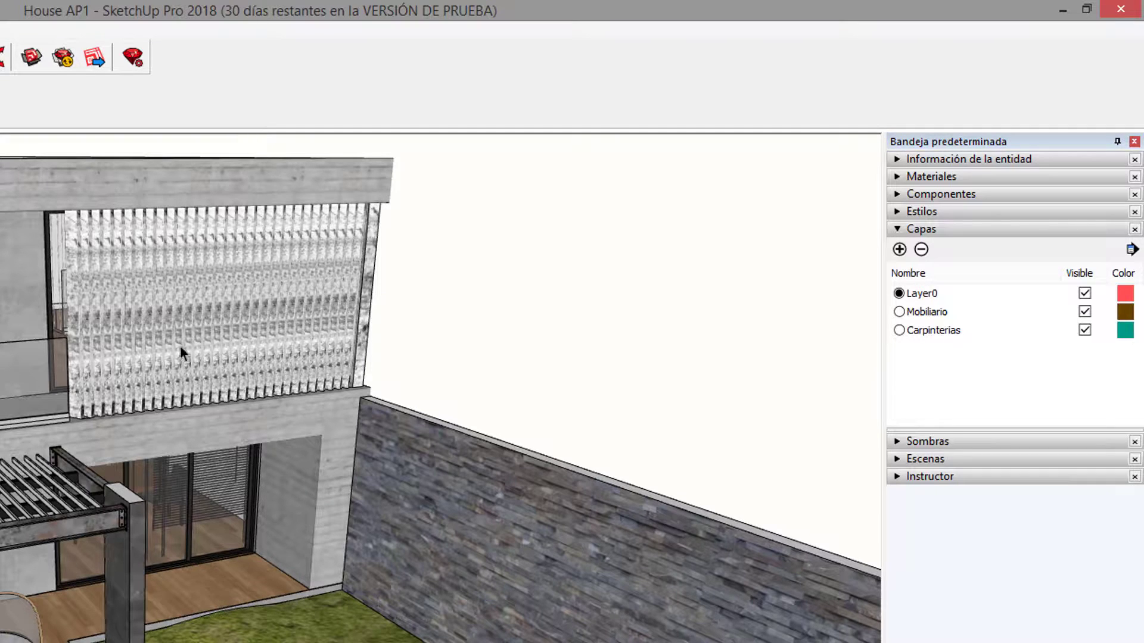
# Add two more layers named Tabiques and Muros for the partitions and walls.
pyautogui.click(900, 250)
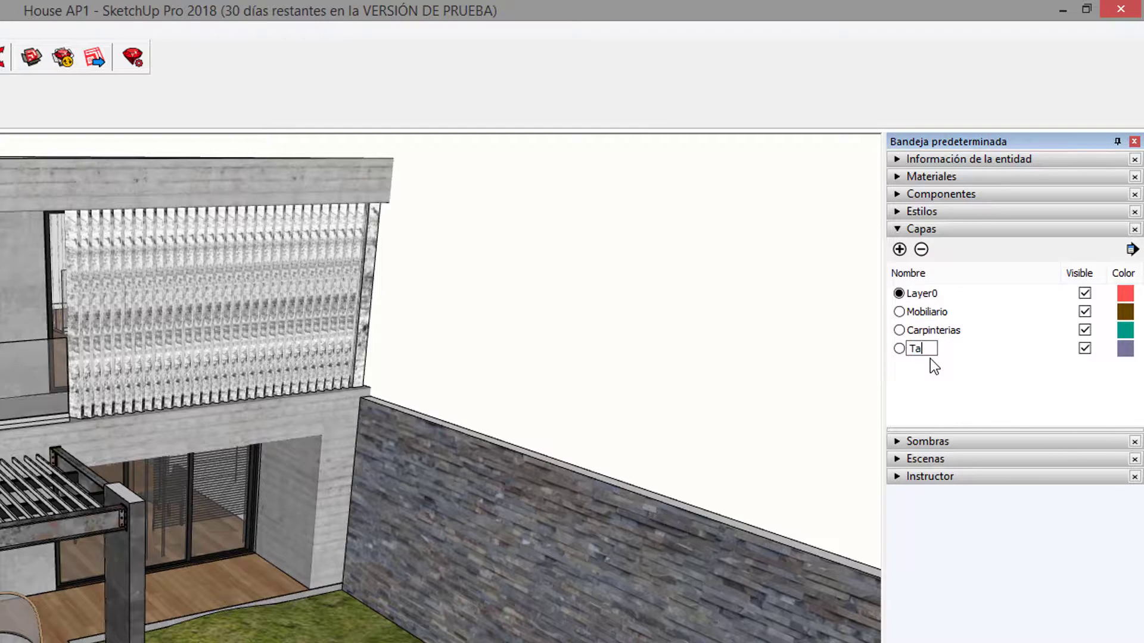
pyautogui.write('Tabiques')
pyautogui.press('Return')
pyautogui.click(900, 249)
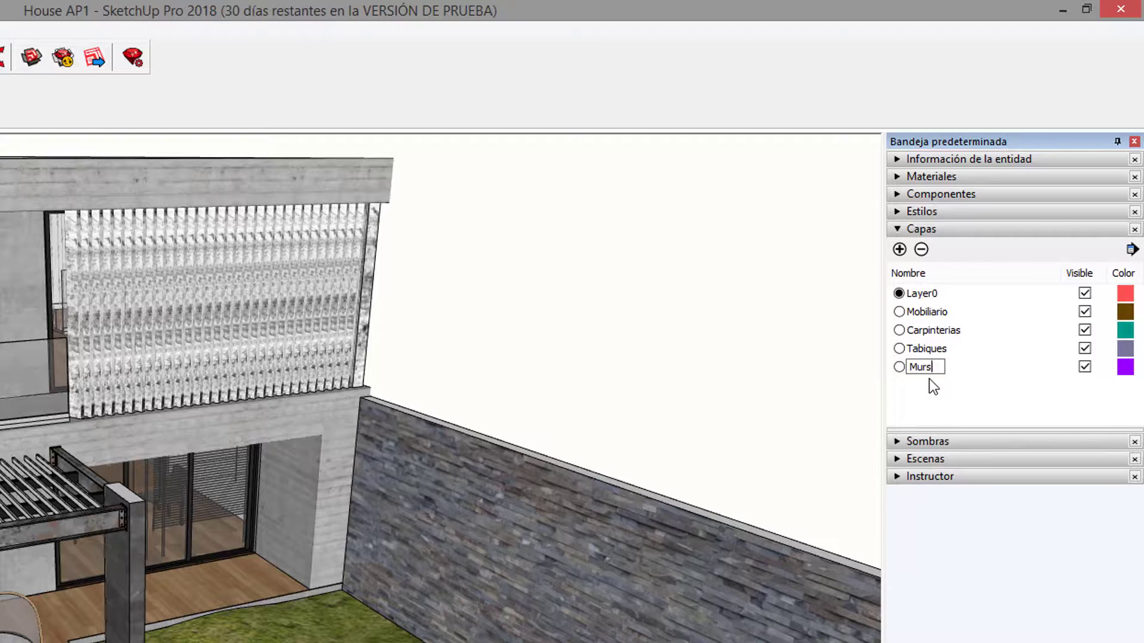
# Add a layer named Pavimentos and enlarge the layer list to make room for more entries.
pyautogui.click(899, 250)
pyautogui.moveTo(937, 429); pyautogui.dragTo(935, 557)
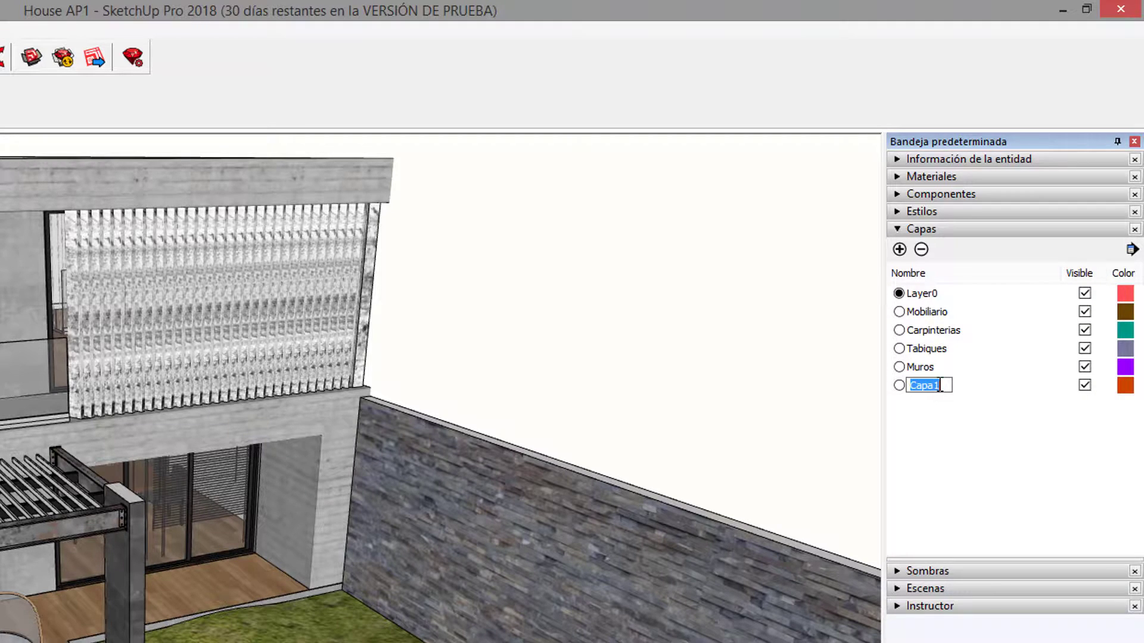
pyautogui.write('Pavimentos')
pyautogui.press('Return')
# Add a layer named Vegetación for the plants.
pyautogui.click(900, 250)
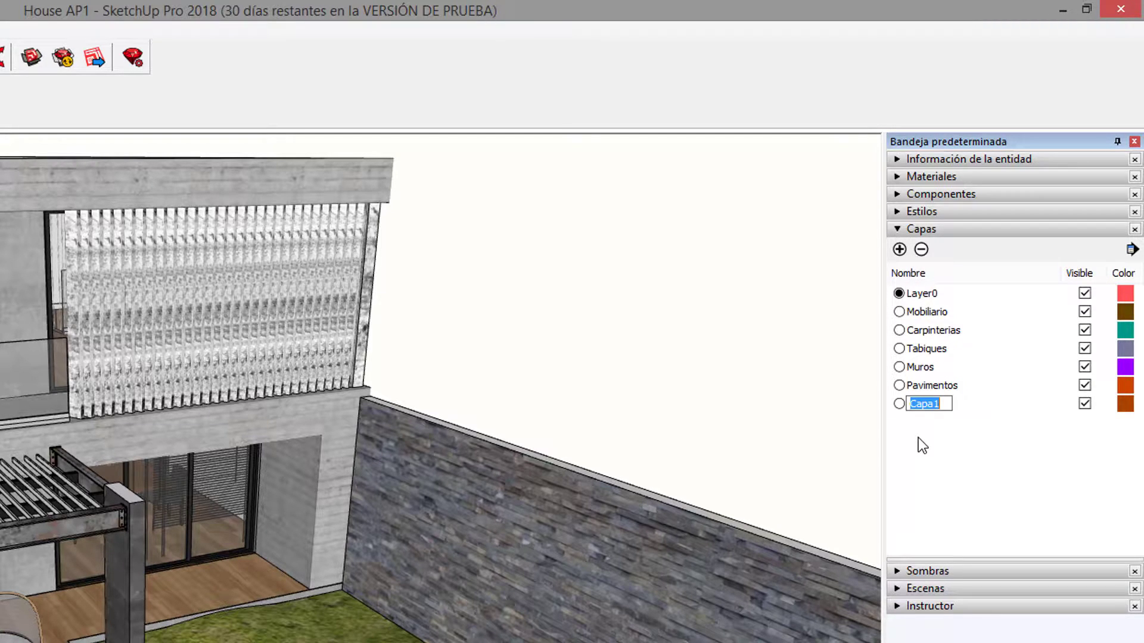
pyautogui.write('Vegetacio')
pyautogui.press('BackSpace')
pyautogui.write('ón')
pyautogui.press('Return')
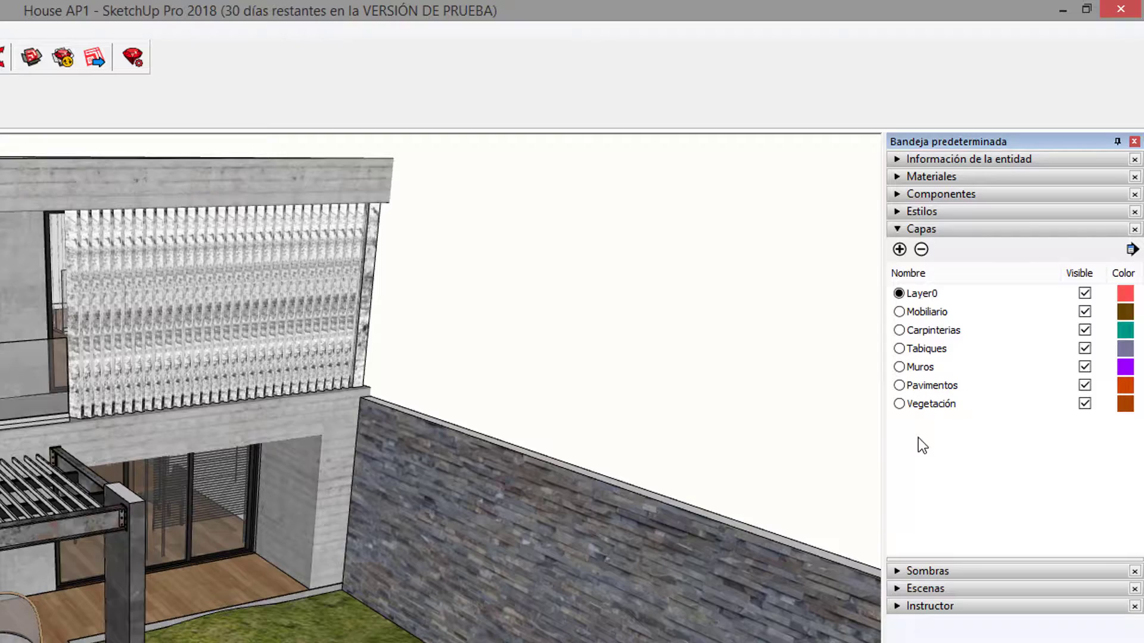
# Check how the house is grouped by selecting the upper window frame, the roof and the front facade in turn.
pyautogui.moveTo(490, 527); pyautogui.dragTo(269, 624, button='middle')
pyautogui.moveTo(423, 476); pyautogui.dragTo(152, 453, button='middle')
pyautogui.keyDown('shift'); pyautogui.moveTo(152, 452); pyautogui.dragTo(382, 460, button='middle'); pyautogui.keyUp('shift')
pyautogui.moveTo(304, 430); pyautogui.dragTo(392, 424, button='middle')
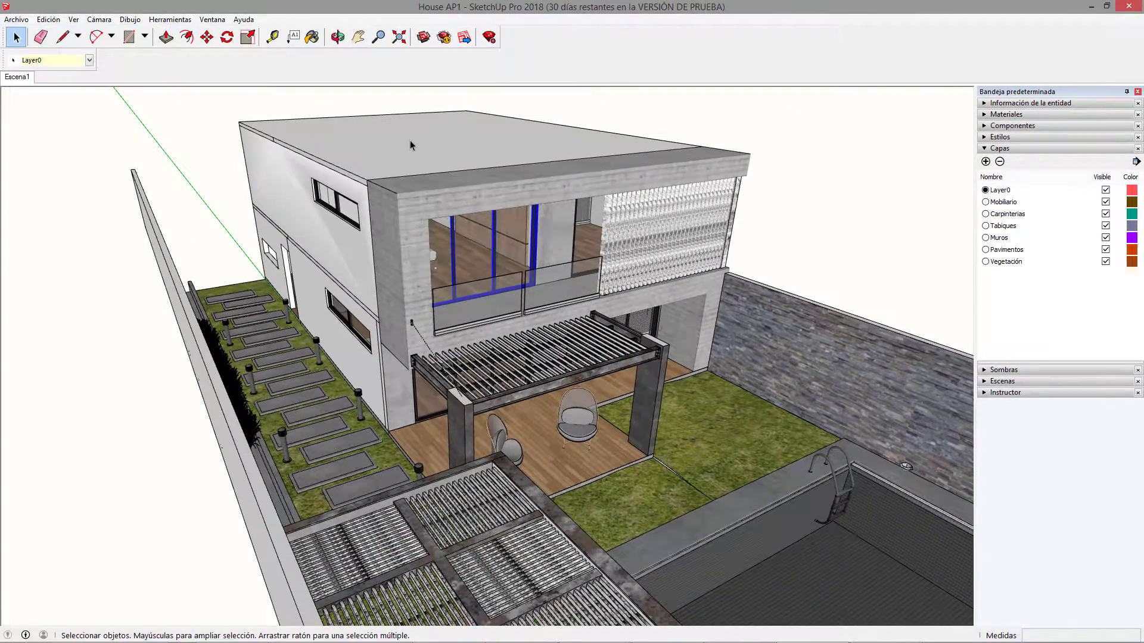
pyautogui.doubleClick(65, 207)
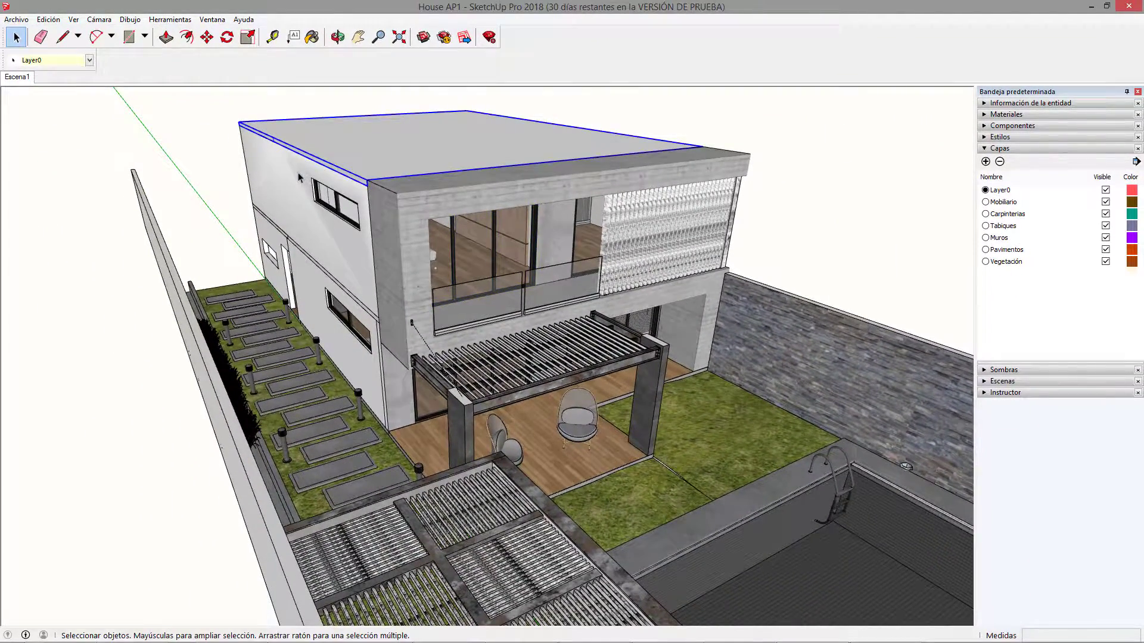
pyautogui.doubleClick(342, 234)
pyautogui.click(364, 359)
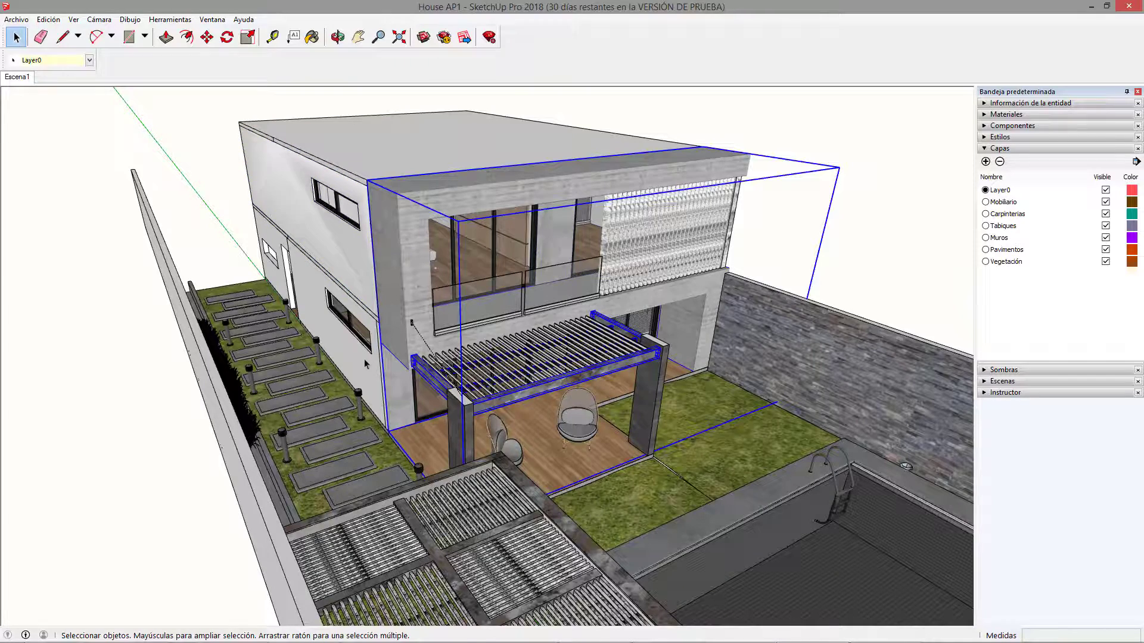
# Add two layers named Cubierta and Planta Primera for the roof and the first floor.
pyautogui.doubleClick(363, 359)
pyautogui.click(985, 161)
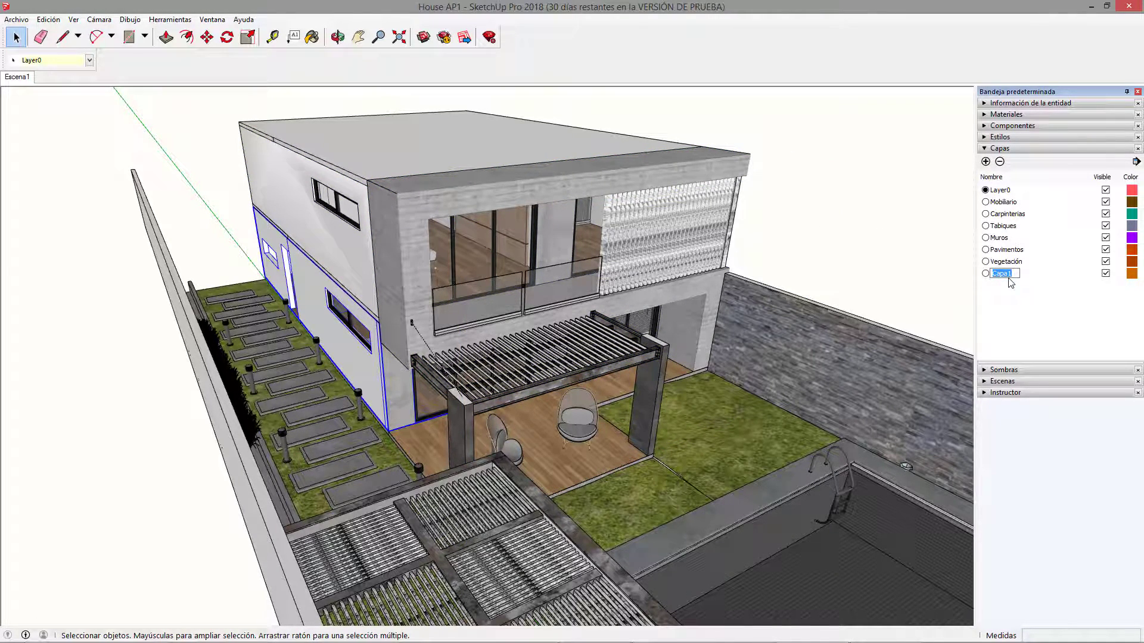
pyautogui.write('Cubierta')
pyautogui.press('Return')
pyautogui.click(985, 161)
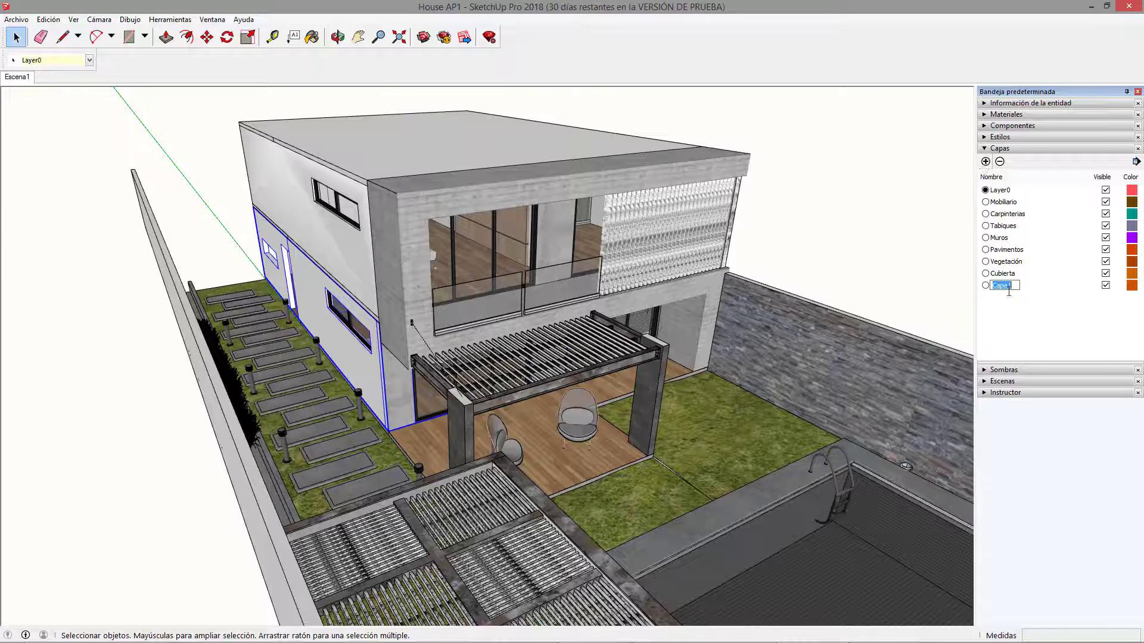
pyautogui.write('Planta Primera')
pyautogui.press('Return')
# Examine the roof, upper-floor walls and window parts from several angles to see how they are grouped.
pyautogui.moveTo(499, 159); pyautogui.dragTo(280, 98, button='middle')
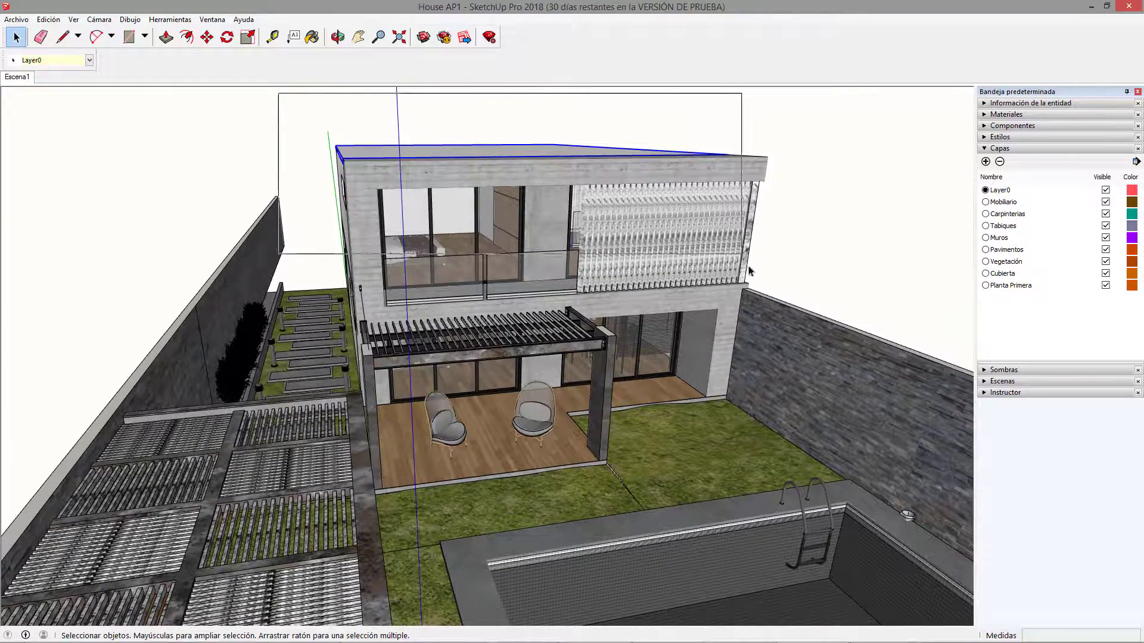
pyautogui.moveTo(507, 232); pyautogui.dragTo(607, 152, button='middle')
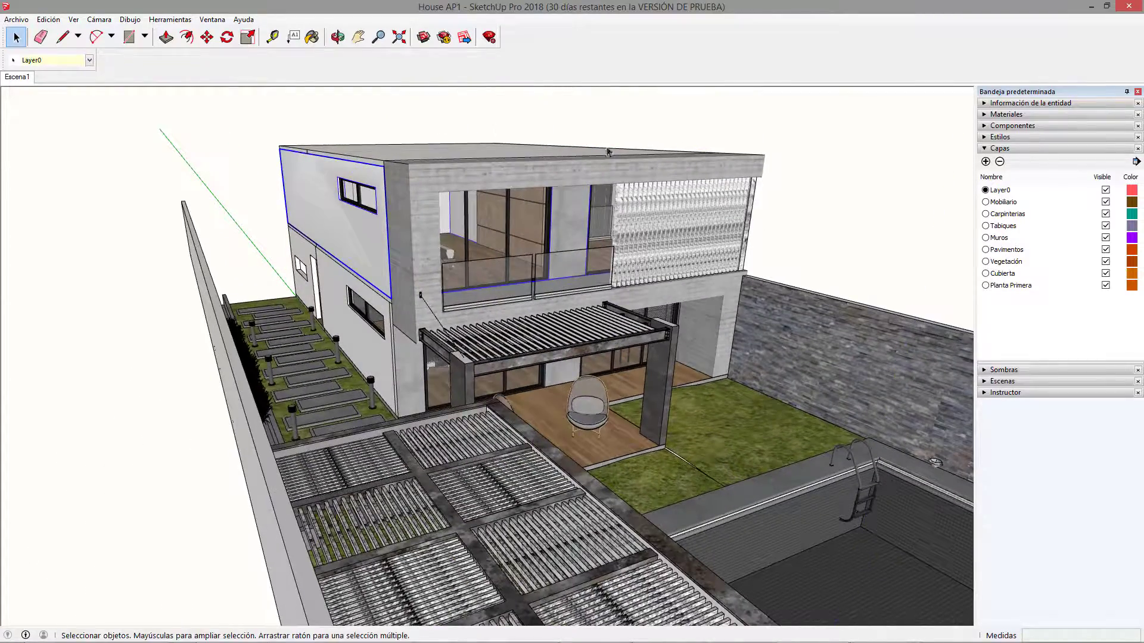
pyautogui.press('o')
pyautogui.moveTo(645, 253); pyautogui.dragTo(374, 228, button='middle')
pyautogui.moveTo(759, 157); pyautogui.dragTo(453, 251, button='middle')
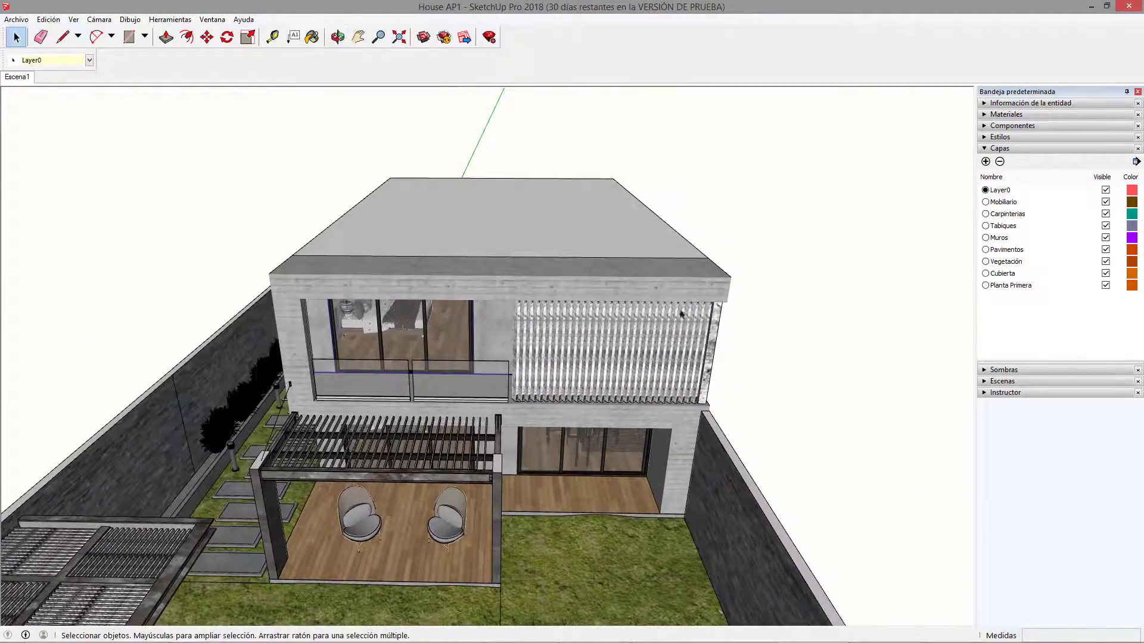
pyautogui.moveTo(476, 334); pyautogui.dragTo(596, 337, button='middle')
pyautogui.scroll(3, 492, 364)
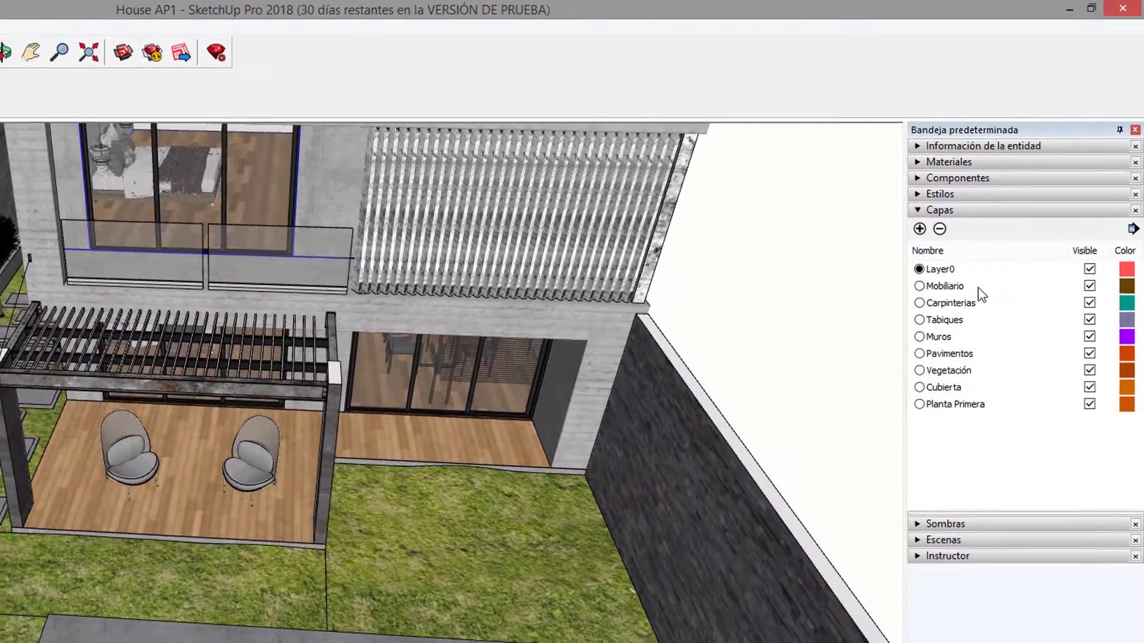
# Hide all the layers from Mobiliario through Planta Primera at once, leaving only Layer0 visible.
pyautogui.click(1025, 203)
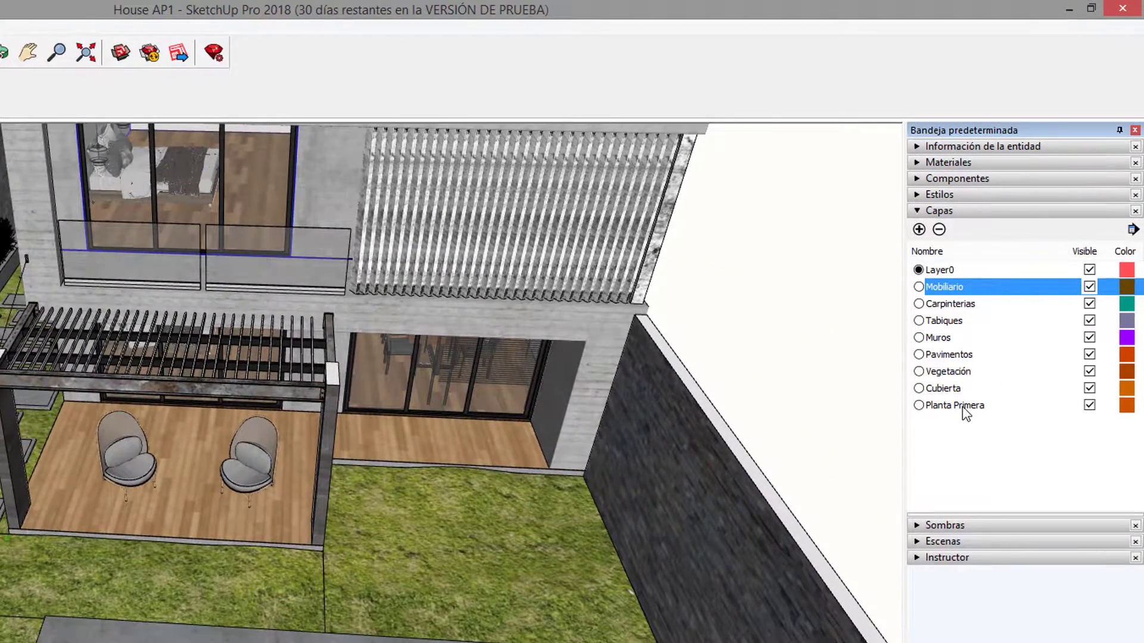
pyautogui.keyDown('shift'); pyautogui.click(964, 407); pyautogui.keyUp('shift')
pyautogui.click(959, 286)
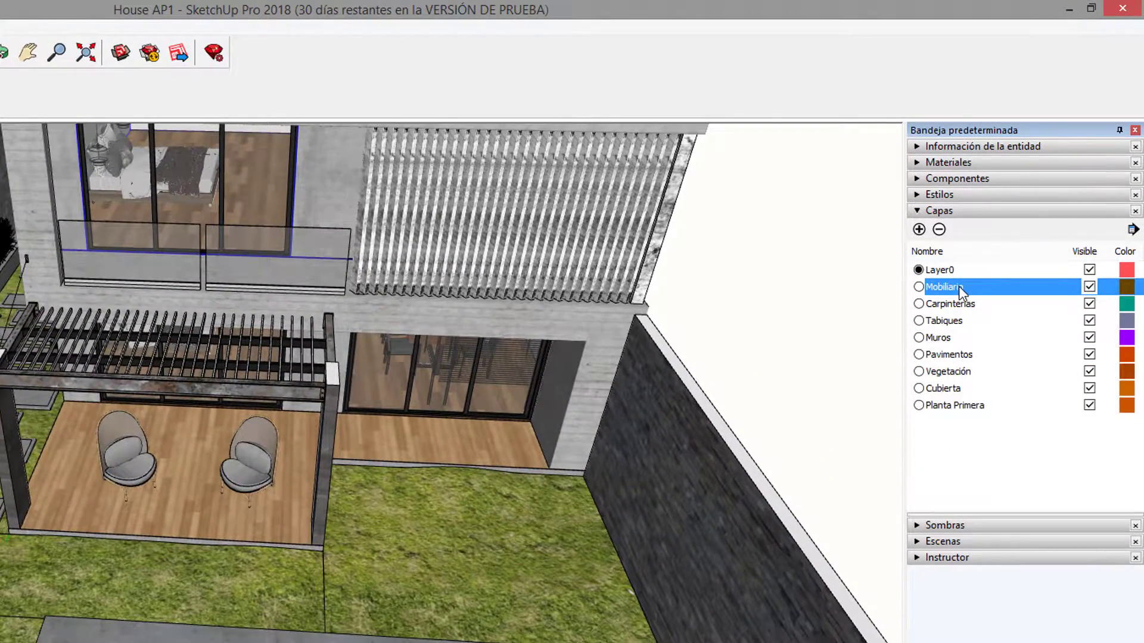
pyautogui.keyDown('shift'); pyautogui.click(964, 405); pyautogui.keyUp('shift')
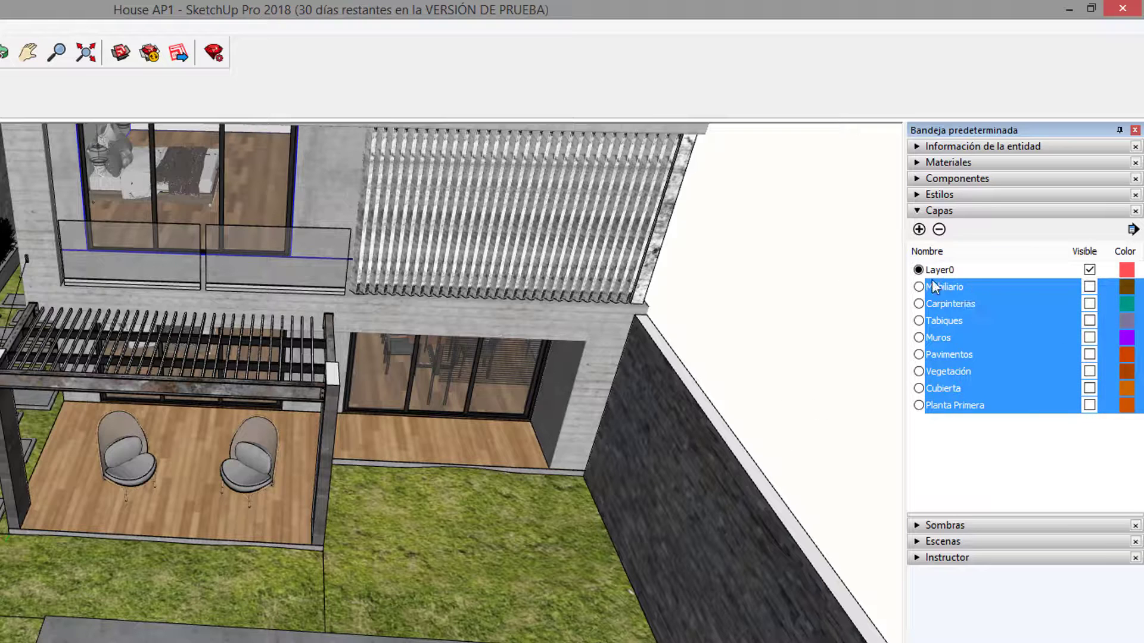
# Assign the two armchairs on the wooden terrace to the Mobiliario layer.
pyautogui.moveTo(396, 427); pyautogui.dragTo(662, 357, button='middle')
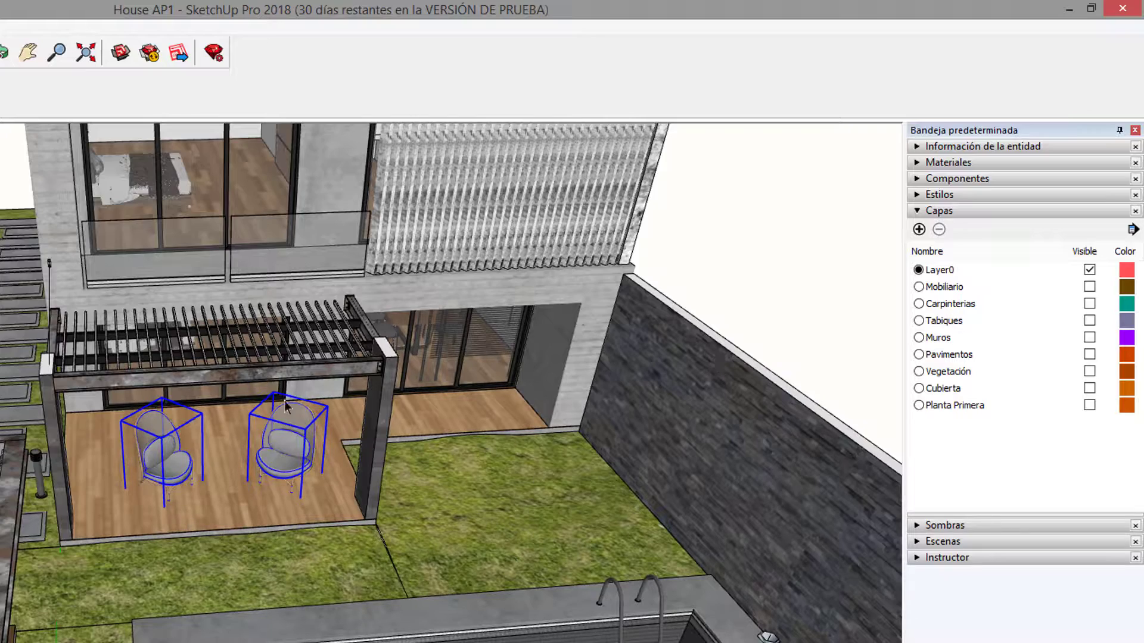
pyautogui.keyDown('shift'); pyautogui.moveTo(307, 397); pyautogui.dragTo(3, 569, button='middle'); pyautogui.keyUp('shift')
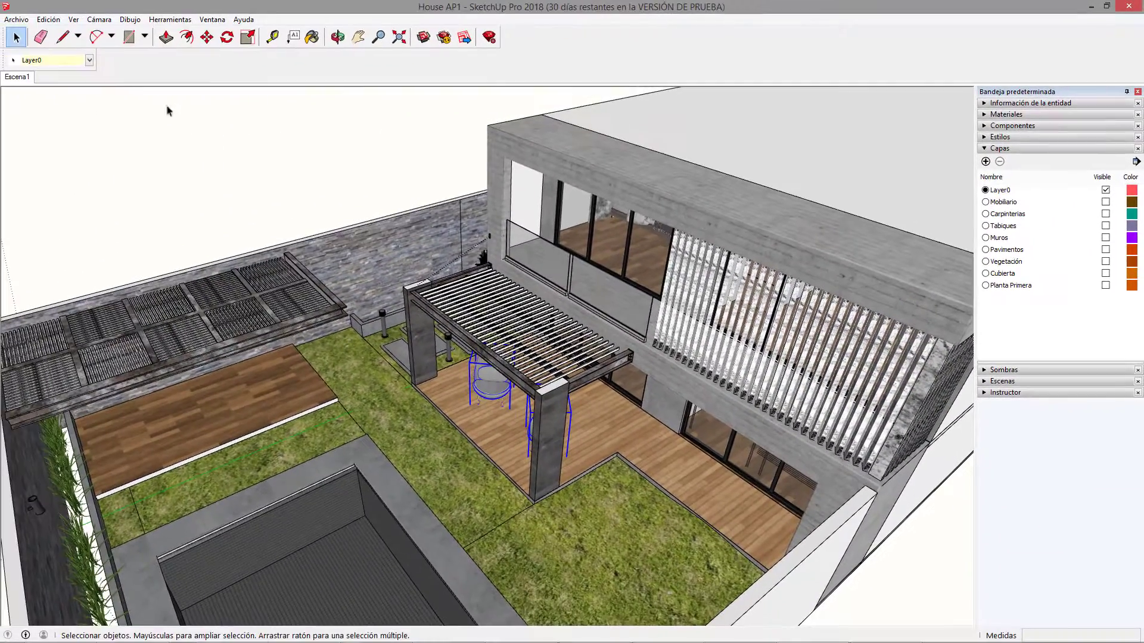
pyautogui.click(88, 59)
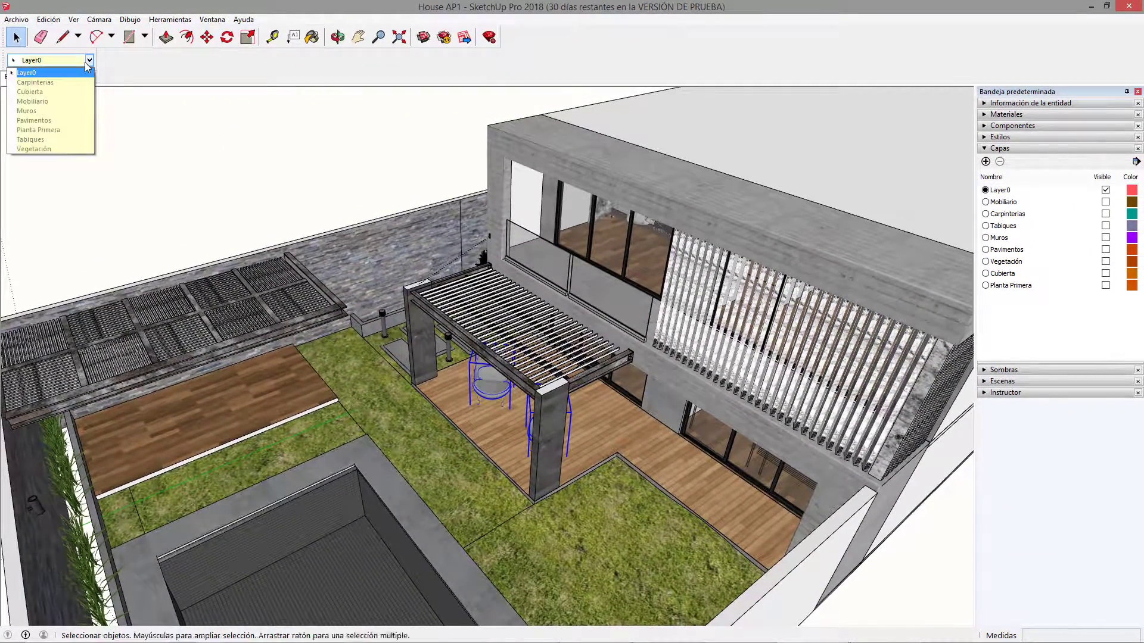
pyautogui.click(49, 102)
# Check the terrace armchairs' layer assignment by showing Mobiliario and hiding it again.
pyautogui.moveTo(510, 433); pyautogui.dragTo(567, 377, button='middle')
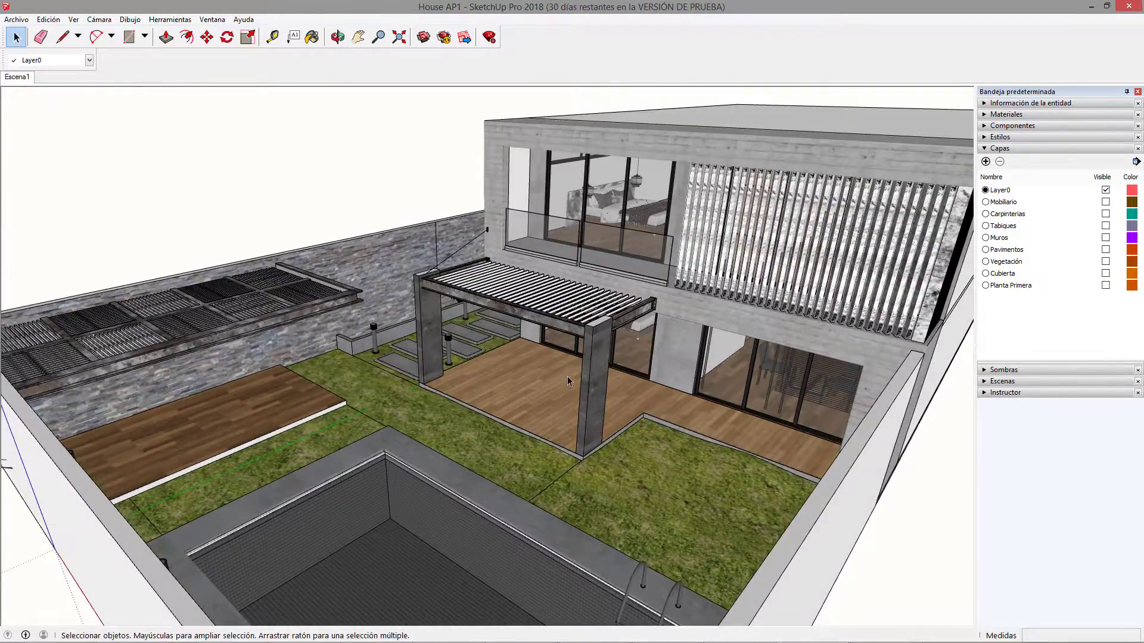
pyautogui.scroll(3, 575, 379)
pyautogui.scroll(2, 575, 378)
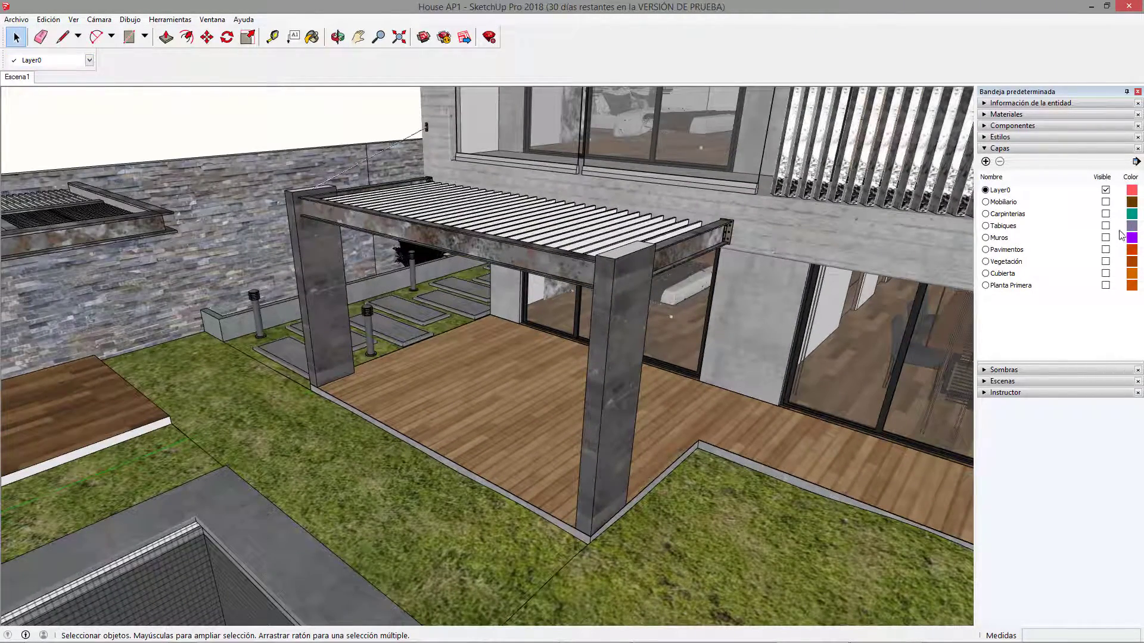
pyautogui.click(1105, 202)
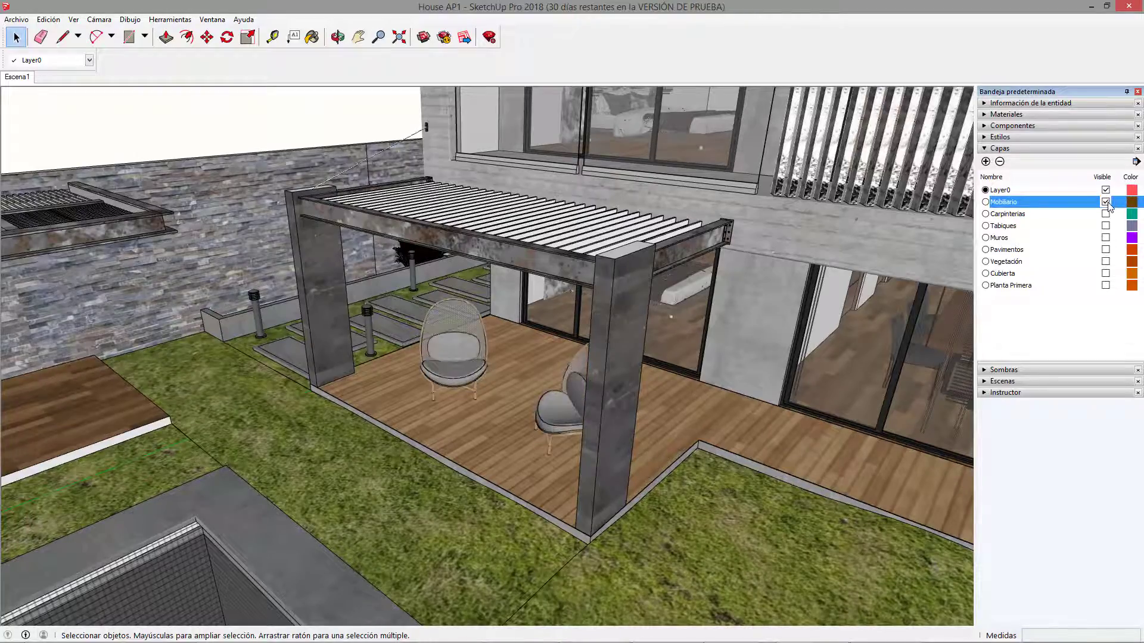
pyautogui.click(1106, 202)
# Assign the grass plants along the pool's stone wall to Vegetación and check them by toggling that layer's visibility.
pyautogui.moveTo(450, 349); pyautogui.dragTo(387, 311, button='middle')
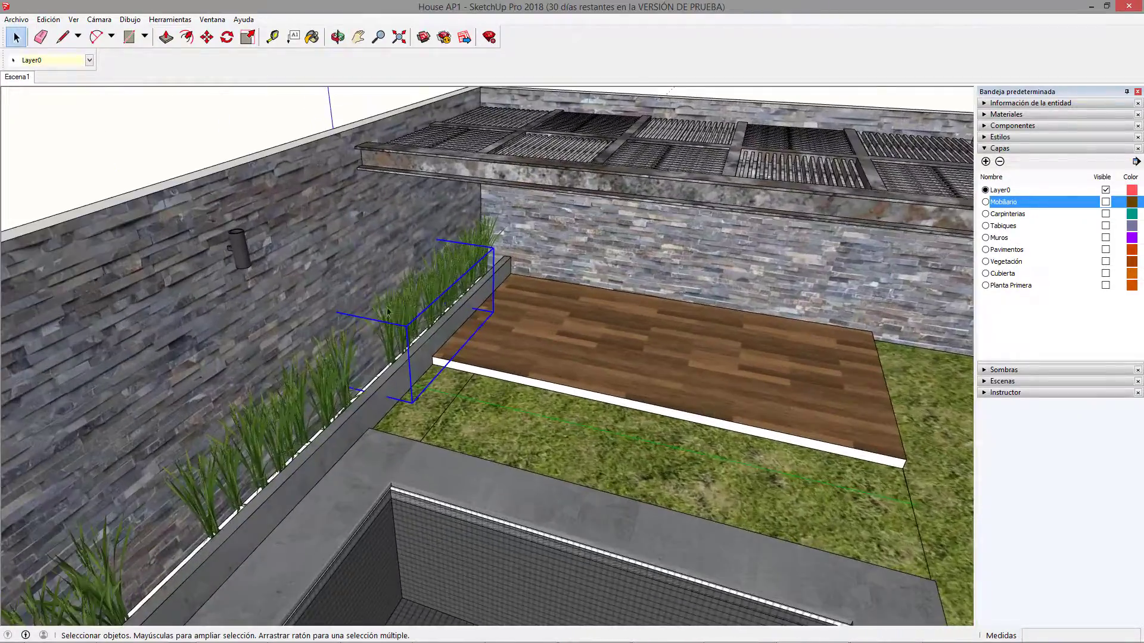
pyautogui.scroll(2, 480, 238)
pyautogui.keyDown('shift'); pyautogui.click(492, 233); pyautogui.keyUp('shift')
pyautogui.moveTo(492, 233); pyautogui.dragTo(359, 330, button='middle')
pyautogui.keyDown('shift'); pyautogui.click(438, 277); pyautogui.keyUp('shift')
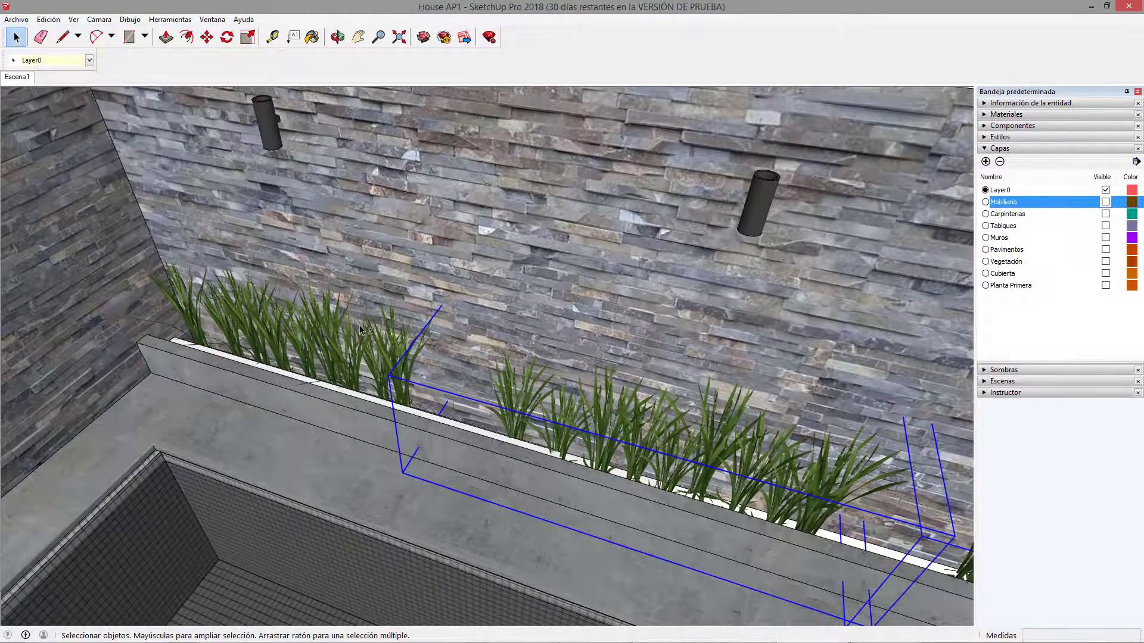
pyautogui.keyDown('shift'); pyautogui.click(352, 360); pyautogui.keyUp('shift')
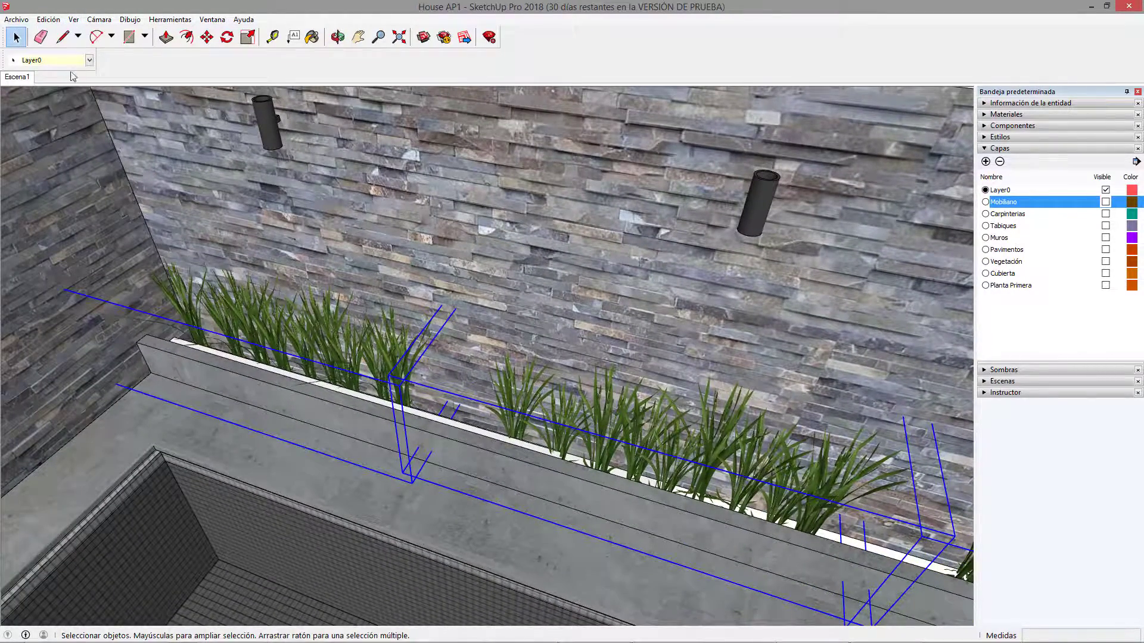
pyautogui.click(89, 59)
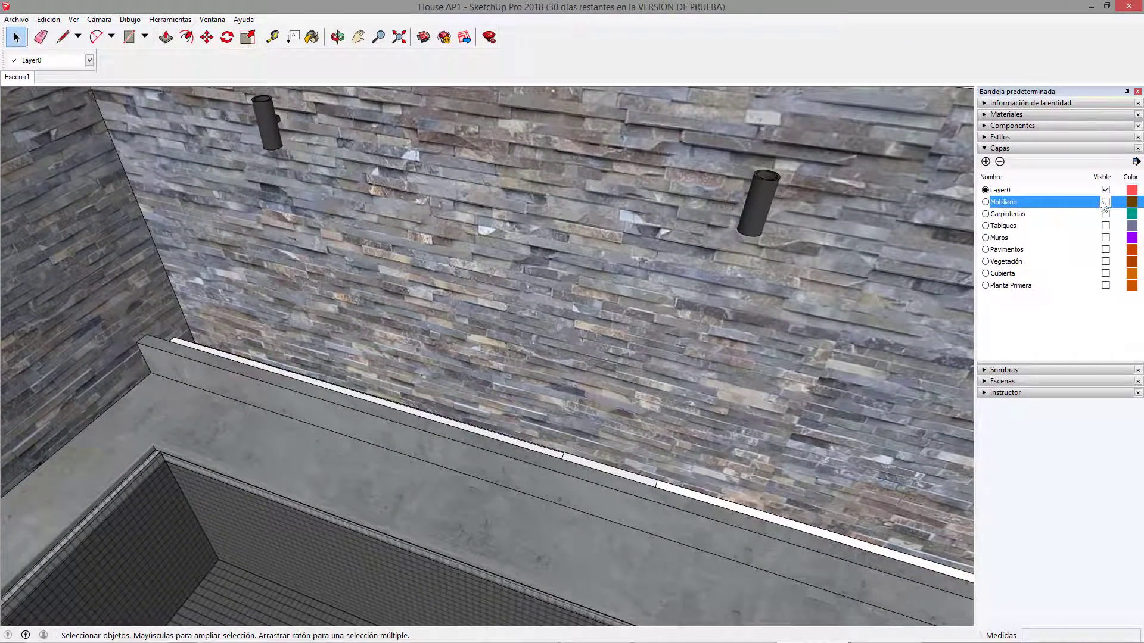
pyautogui.click(1106, 262)
pyautogui.click(1106, 261)
# Add a layer named Iluminación for the wall lights and hide it.
pyautogui.moveTo(685, 310); pyautogui.dragTo(760, 262, button='middle')
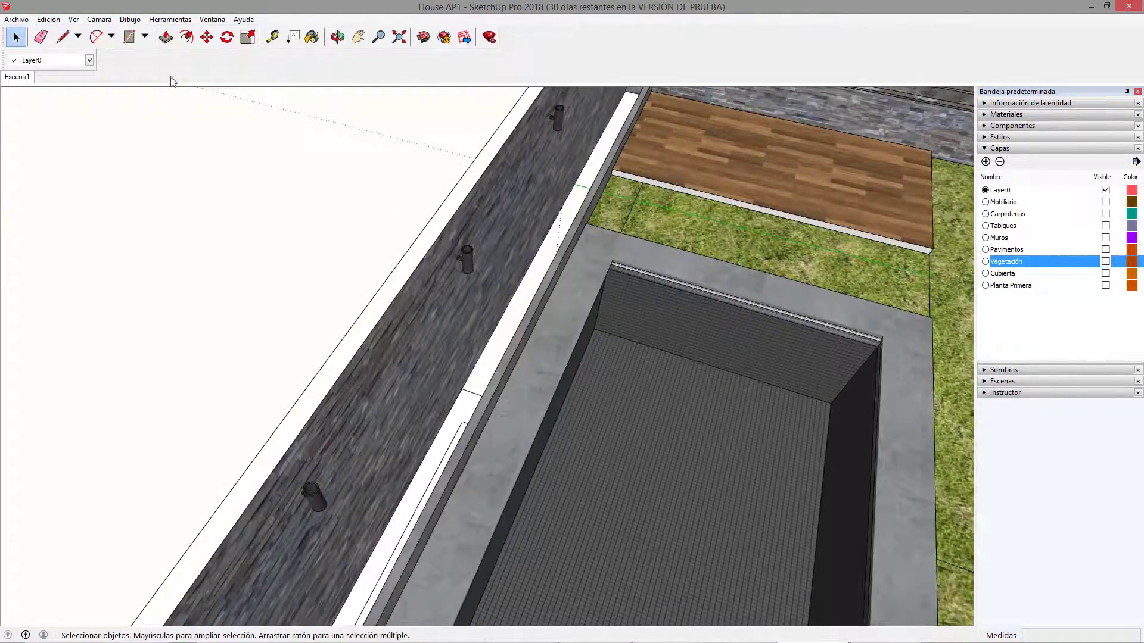
pyautogui.moveTo(765, 335); pyautogui.dragTo(432, 281, button='middle')
pyautogui.scroll(3, 423, 256)
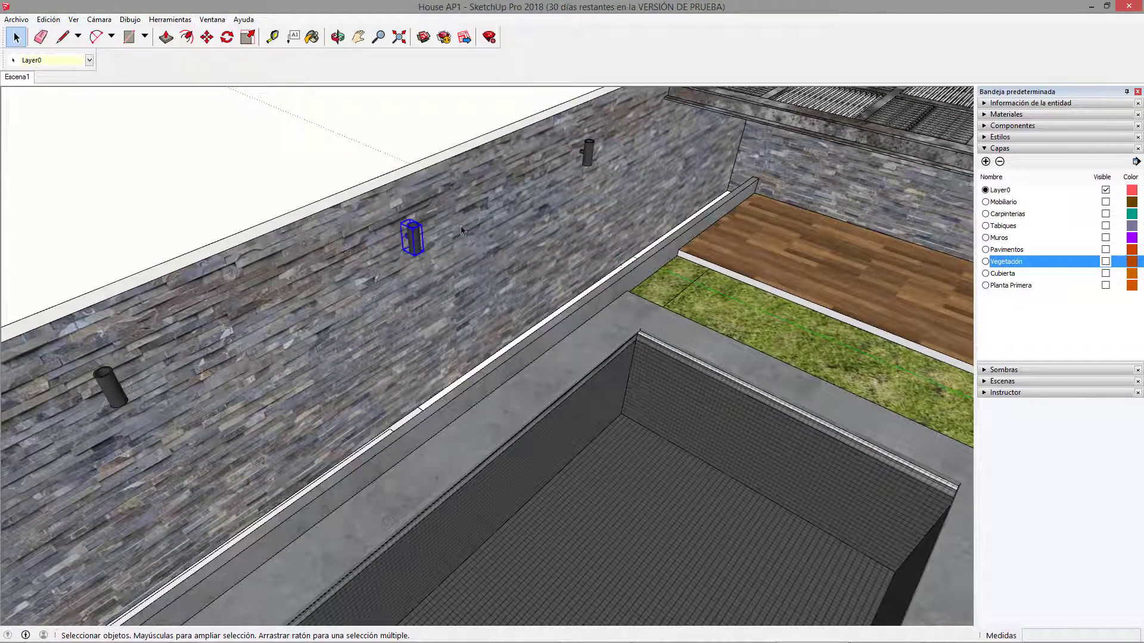
pyautogui.click(986, 162)
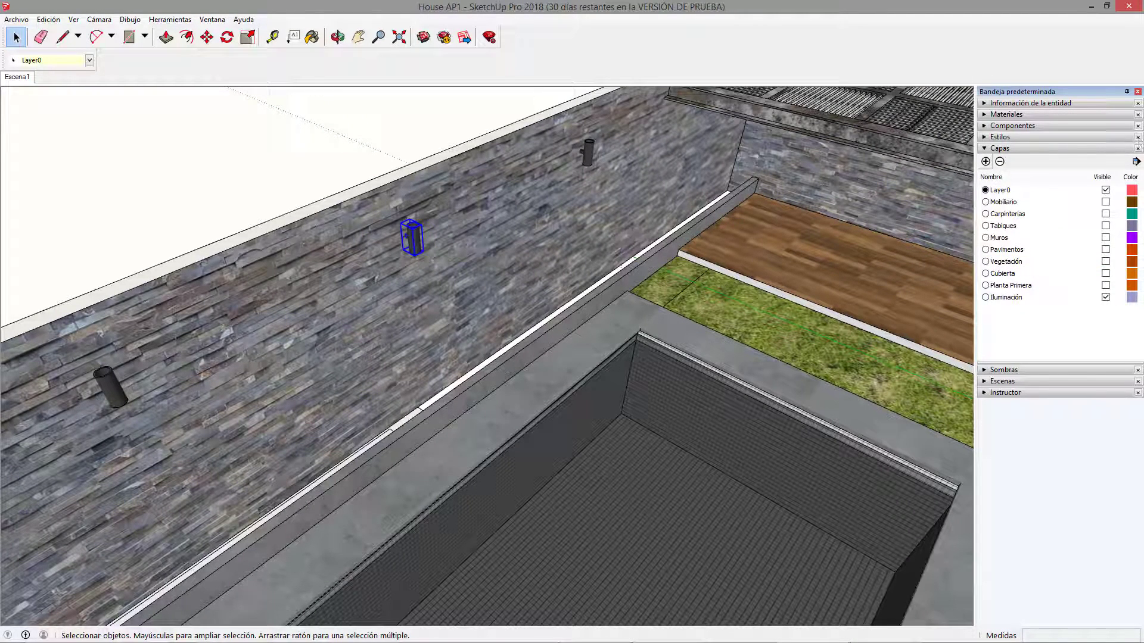
pyautogui.click(1107, 299)
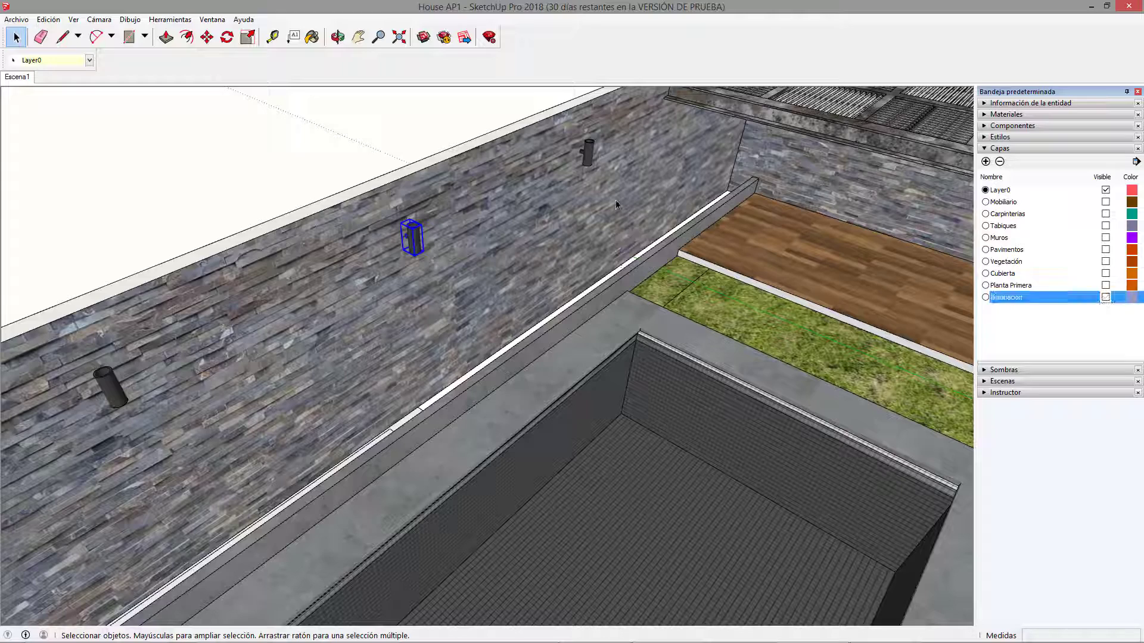
# Assign the three lights on the pool's stone wall to the Iluminación layer.
pyautogui.click(592, 157)
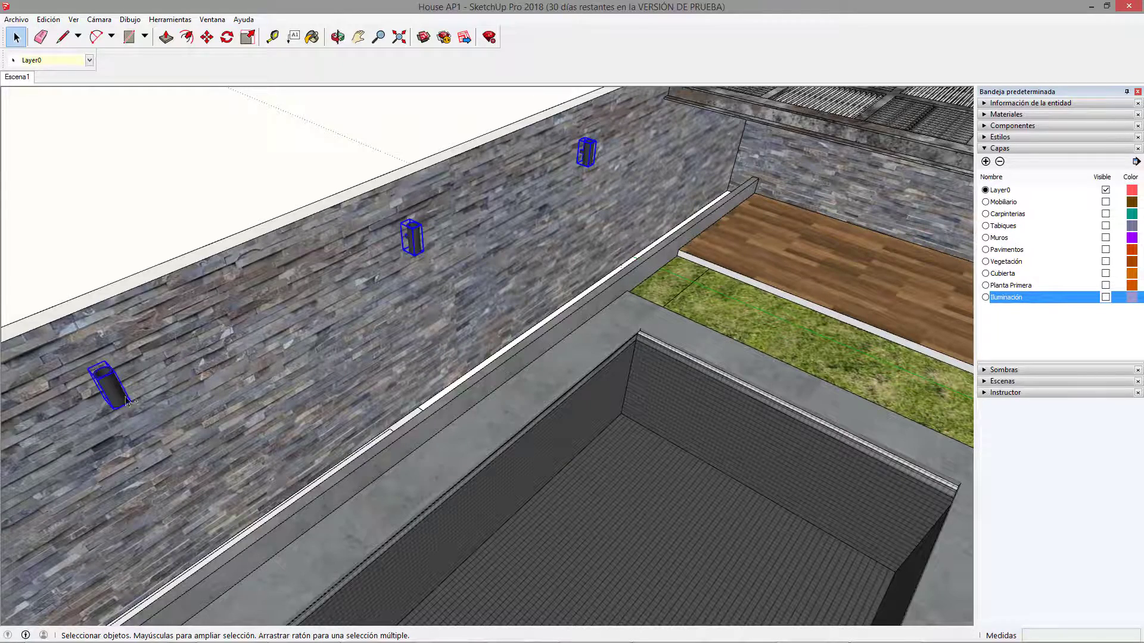
pyautogui.moveTo(127, 402); pyautogui.dragTo(214, 220, button='middle')
pyautogui.click(89, 60)
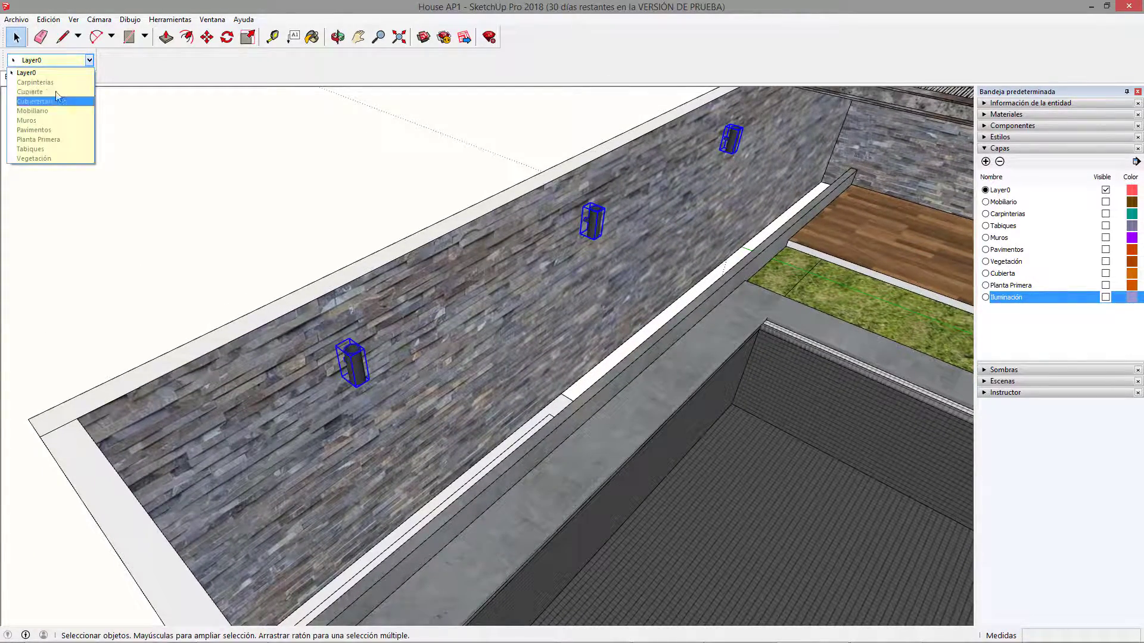
pyautogui.click(58, 102)
# Assign a first set of the bushes beside the stepping-stone path to the Vegetación layer.
pyautogui.moveTo(440, 268); pyautogui.dragTo(420, 445, button='middle')
pyautogui.scroll(5, 420, 446)
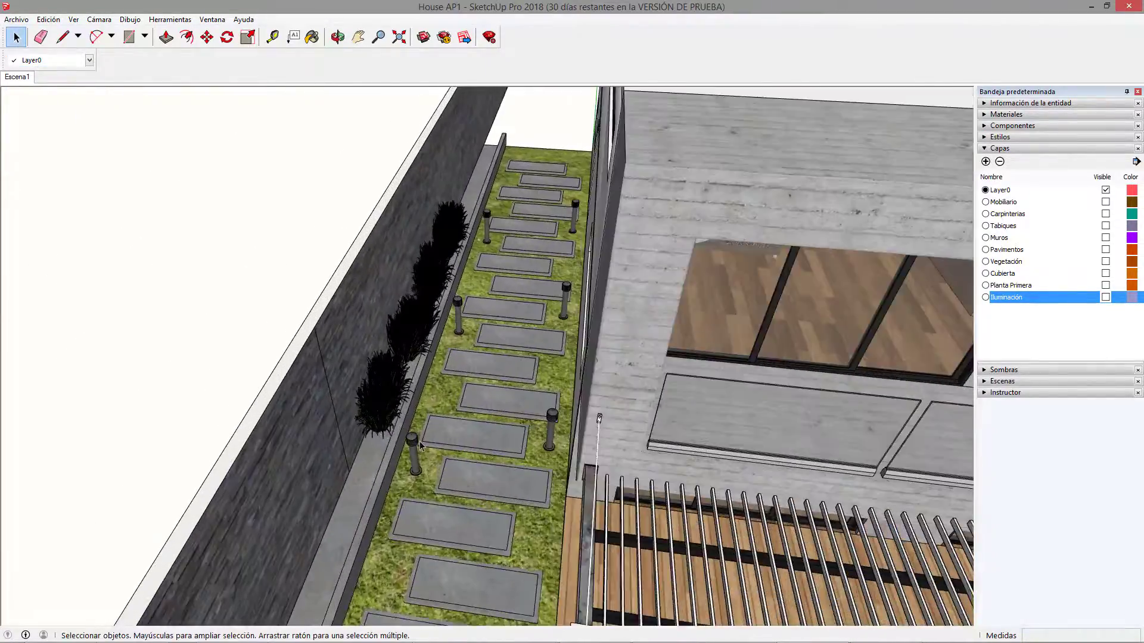
pyautogui.scroll(3, 420, 446)
pyautogui.click(368, 375)
pyautogui.keyDown('shift'); pyautogui.click(410, 260); pyautogui.keyUp('shift')
pyautogui.keyDown('shift'); pyautogui.click(433, 209); pyautogui.keyUp('shift')
pyautogui.keyDown('shift'); pyautogui.click(453, 159); pyautogui.keyUp('shift')
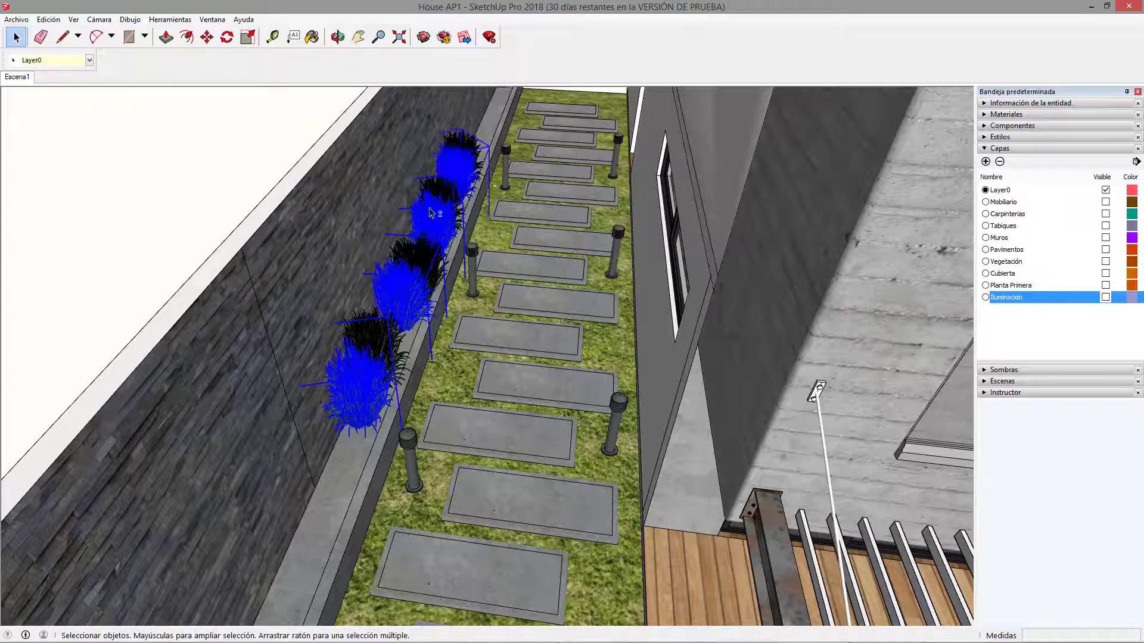
pyautogui.keyDown('shift'); pyautogui.click(423, 261); pyautogui.keyUp('shift')
pyautogui.click(89, 60)
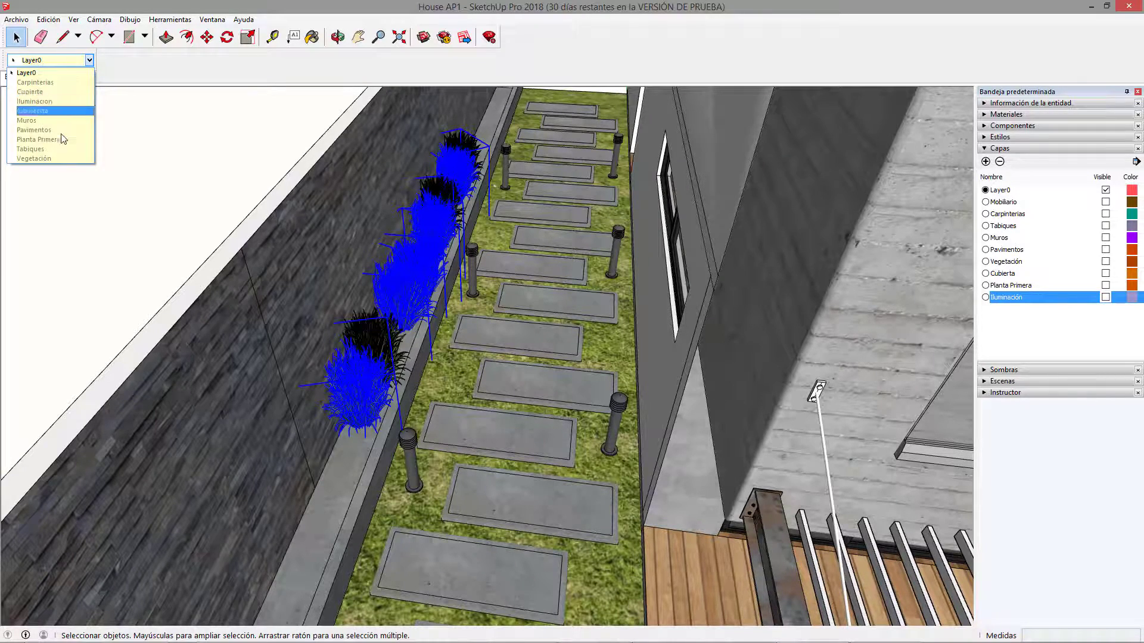
pyautogui.click(54, 159)
# Assign the three remaining bushes beside the stepping-stone path to the Vegetación layer.
pyautogui.click(374, 352)
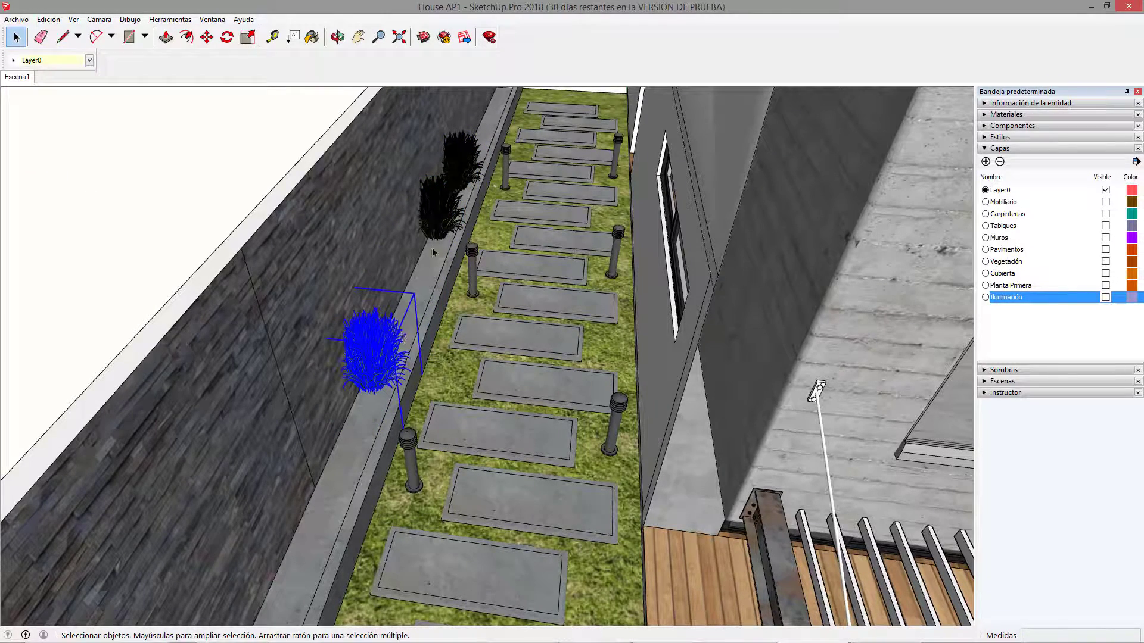
pyautogui.keyDown('shift'); pyautogui.click(450, 203); pyautogui.keyUp('shift')
pyautogui.keyDown('shift'); pyautogui.click(464, 156); pyautogui.keyUp('shift')
pyautogui.click(89, 60)
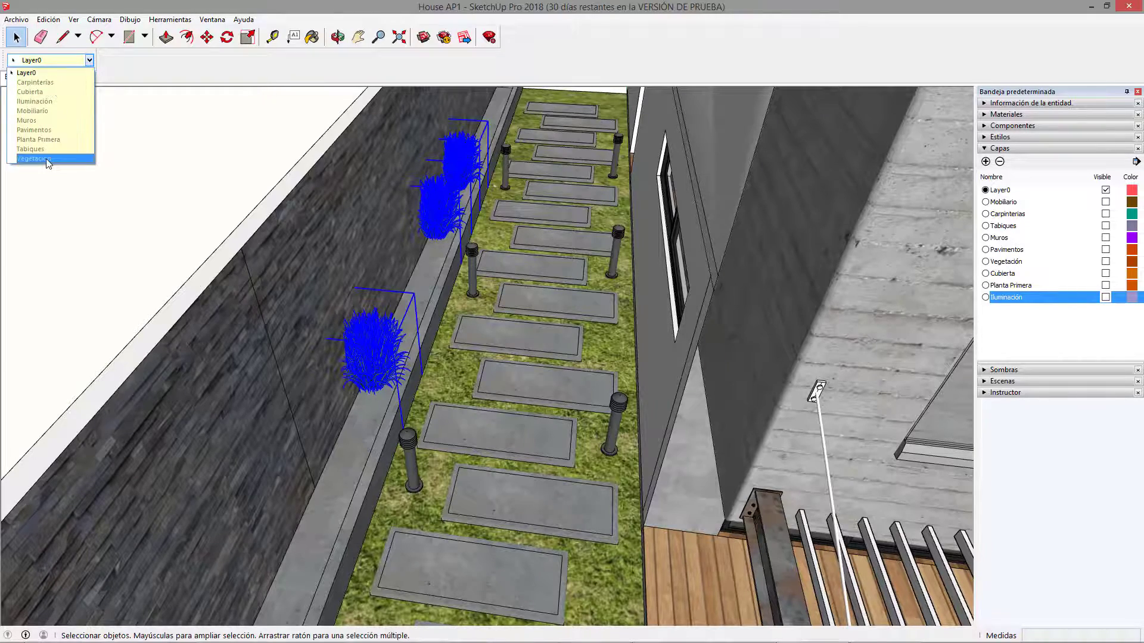
pyautogui.click(48, 159)
# Assign the six bollard lights along the stepping-stone path to the Iluminación layer.
pyautogui.moveTo(512, 369); pyautogui.dragTo(530, 429, button='middle')
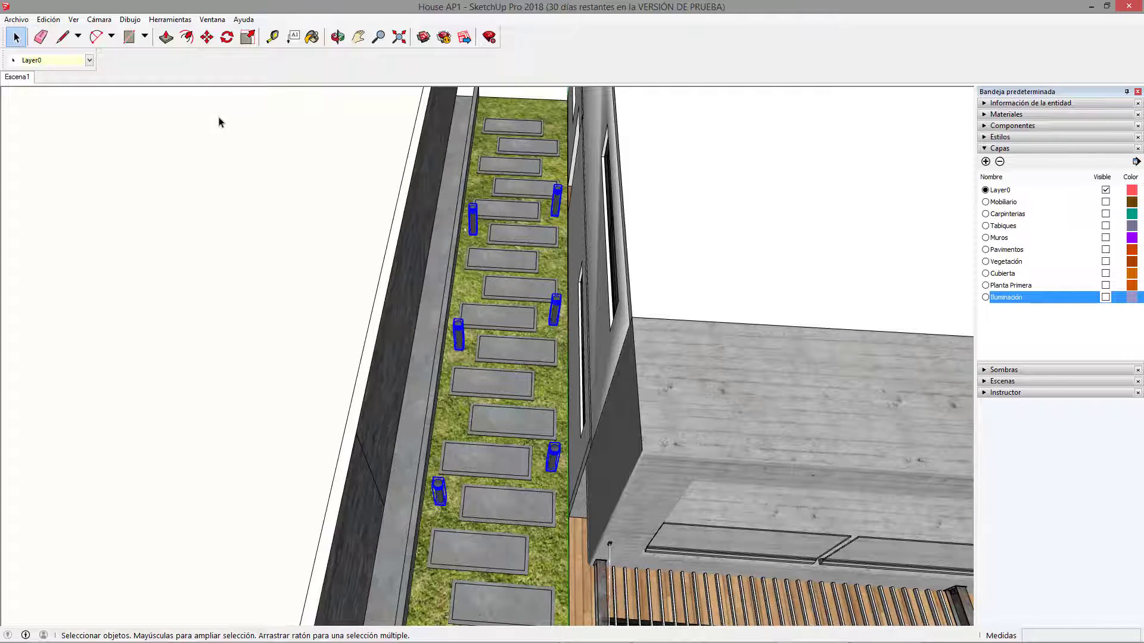
pyautogui.click(89, 61)
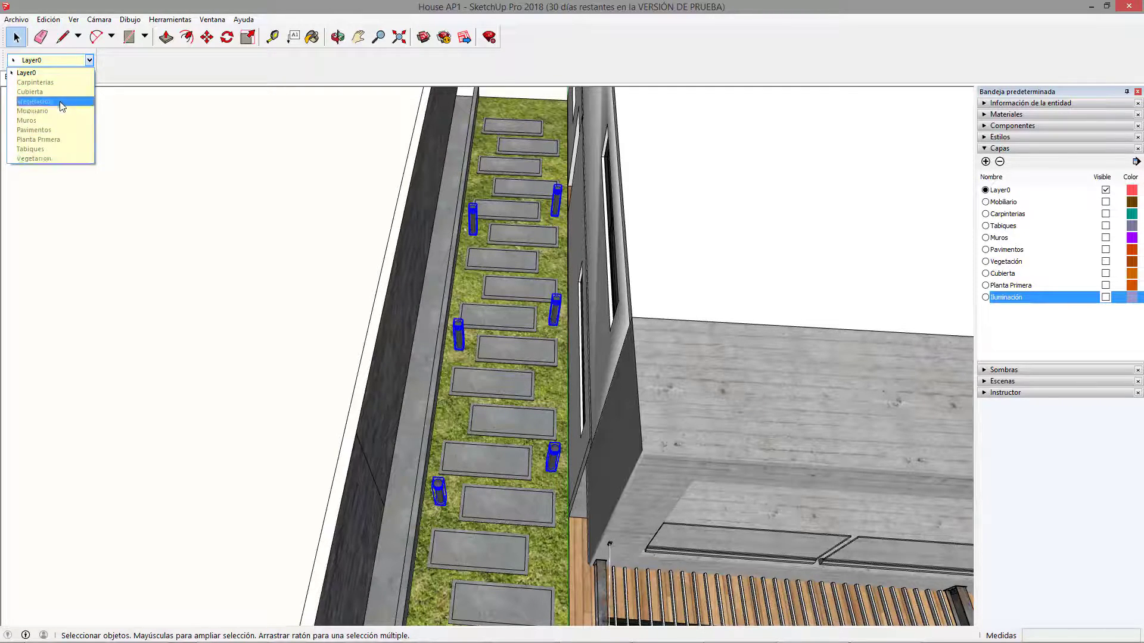
pyautogui.click(61, 101)
# Create a new layer named Parcela and turn off its visibility.
pyautogui.moveTo(453, 370); pyautogui.dragTo(858, 242, button='middle')
pyautogui.click(459, 441)
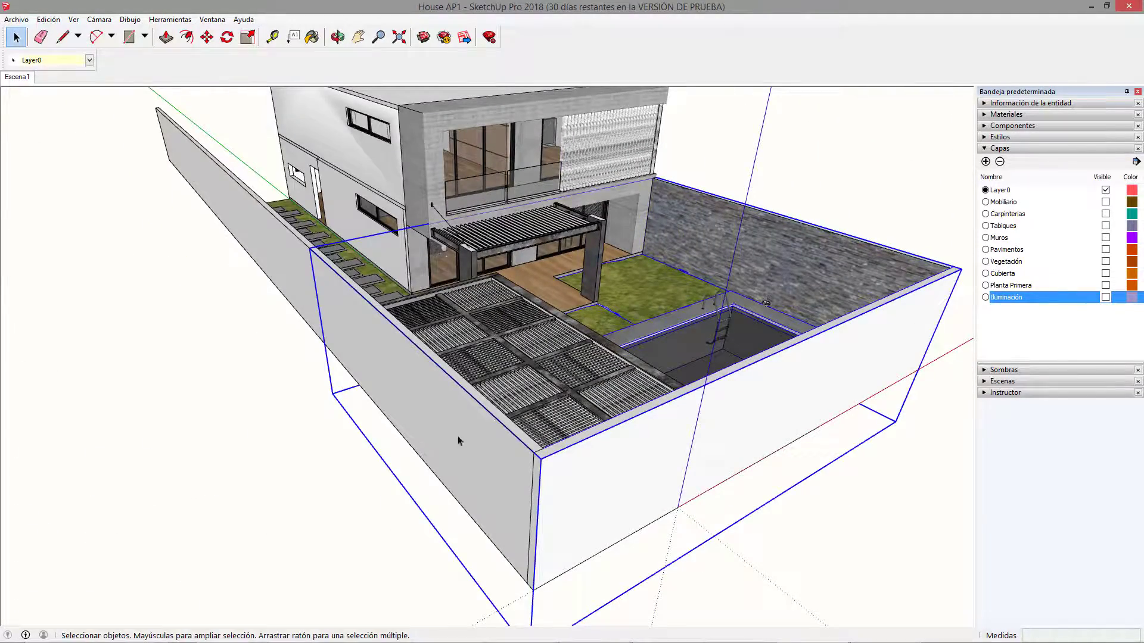
pyautogui.moveTo(286, 265); pyautogui.dragTo(805, 375, button='middle')
pyautogui.moveTo(329, 335); pyautogui.dragTo(602, 382, button='middle')
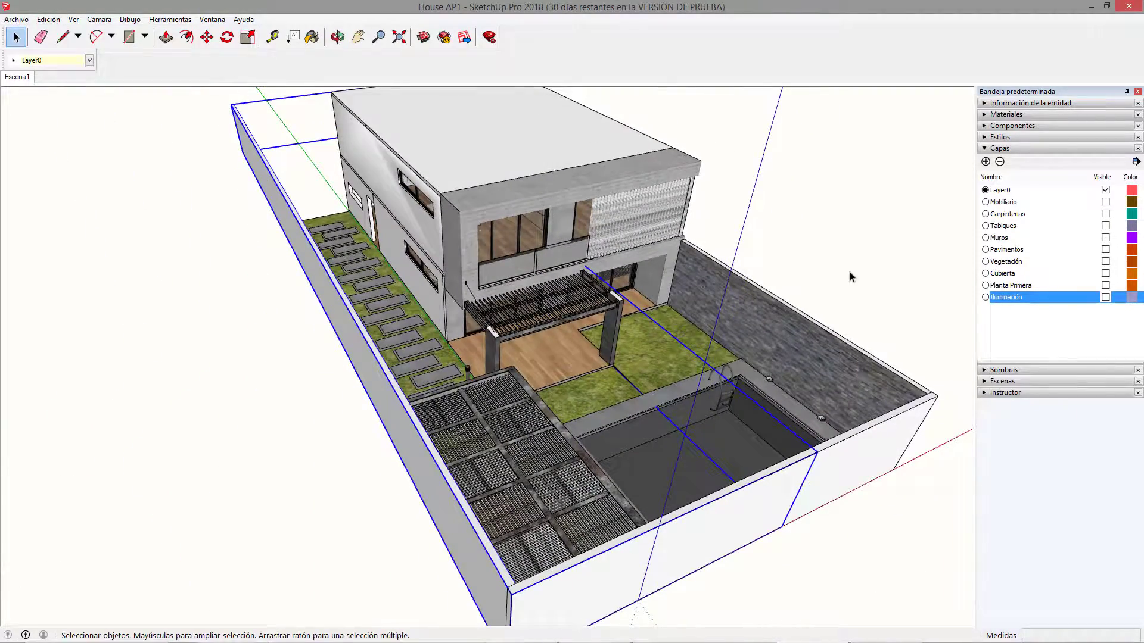
pyautogui.click(986, 163)
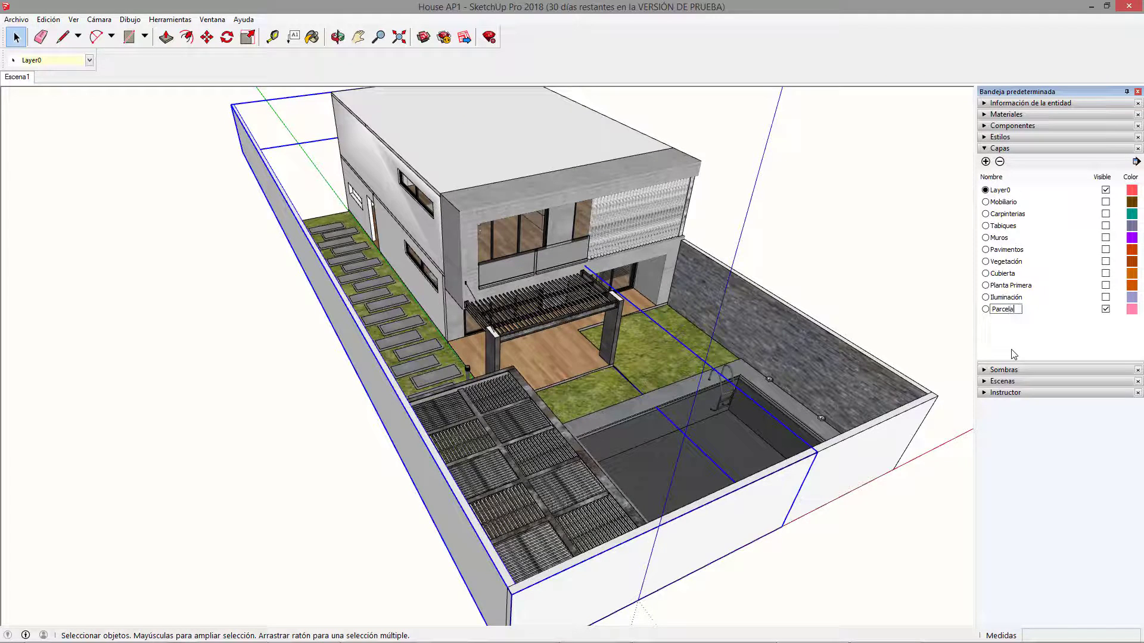
pyautogui.click(1106, 309)
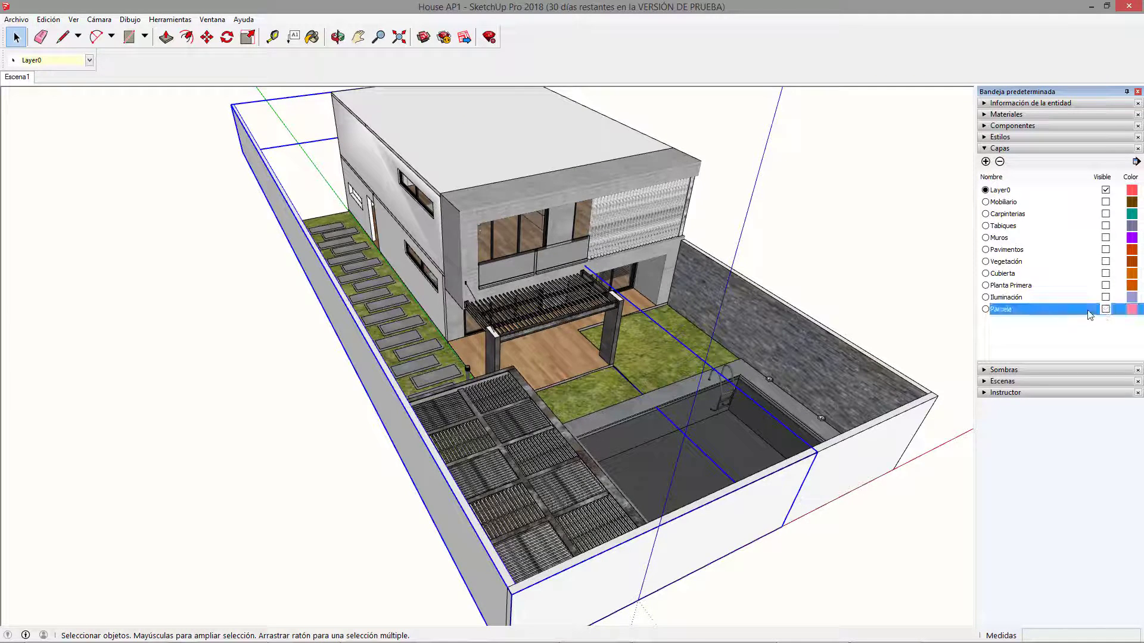
# Assign the plot's perimeter walls together with the lawn and pool surroundings to the Parcela layer.
pyautogui.click(515, 428)
pyautogui.moveTo(515, 427); pyautogui.dragTo(335, 276, button='middle')
pyautogui.keyDown('shift'); pyautogui.click(360, 250); pyautogui.keyUp('shift')
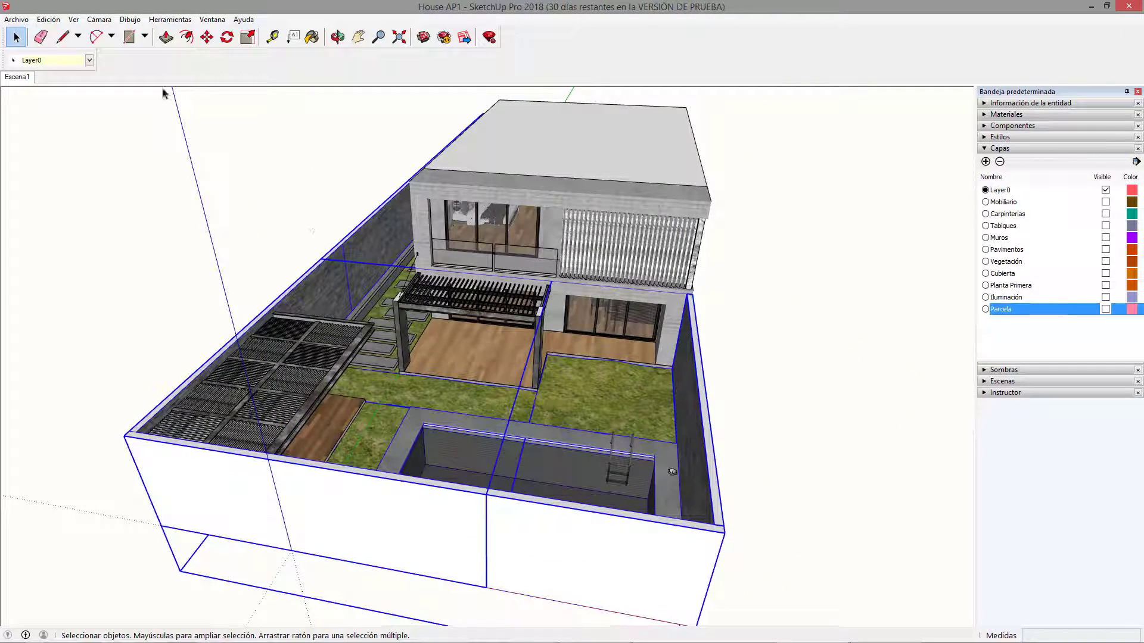
pyautogui.click(89, 60)
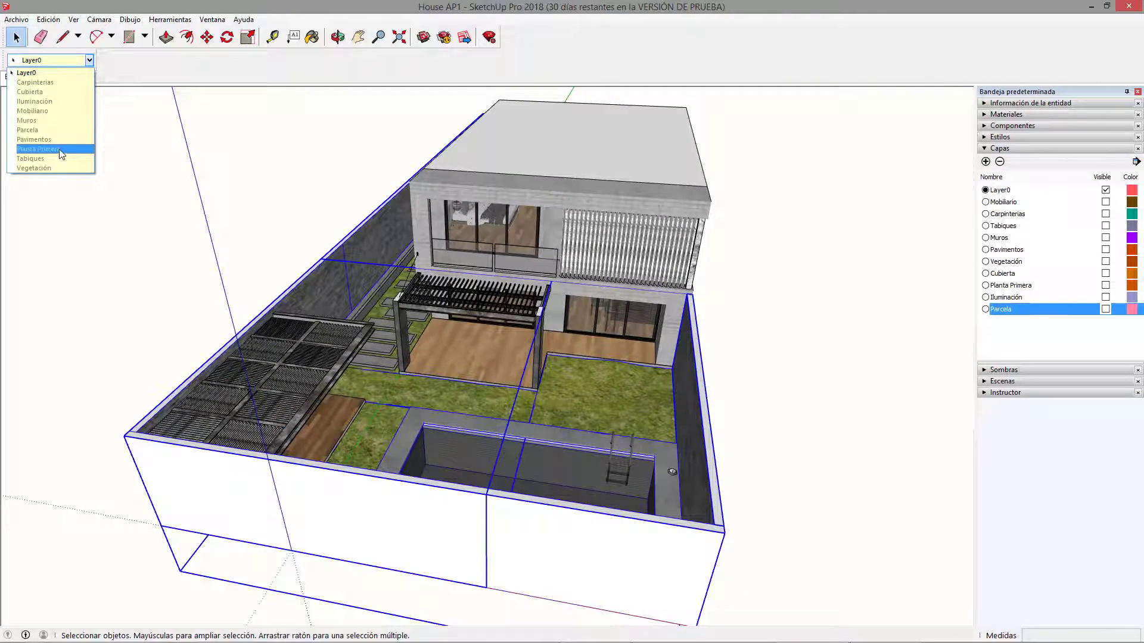
pyautogui.click(68, 130)
# Assign the two leftover light fixtures near the pool ladder to the Iluminación layer.
pyautogui.moveTo(459, 381); pyautogui.dragTo(807, 325, button='middle')
pyautogui.scroll(6, 799, 316)
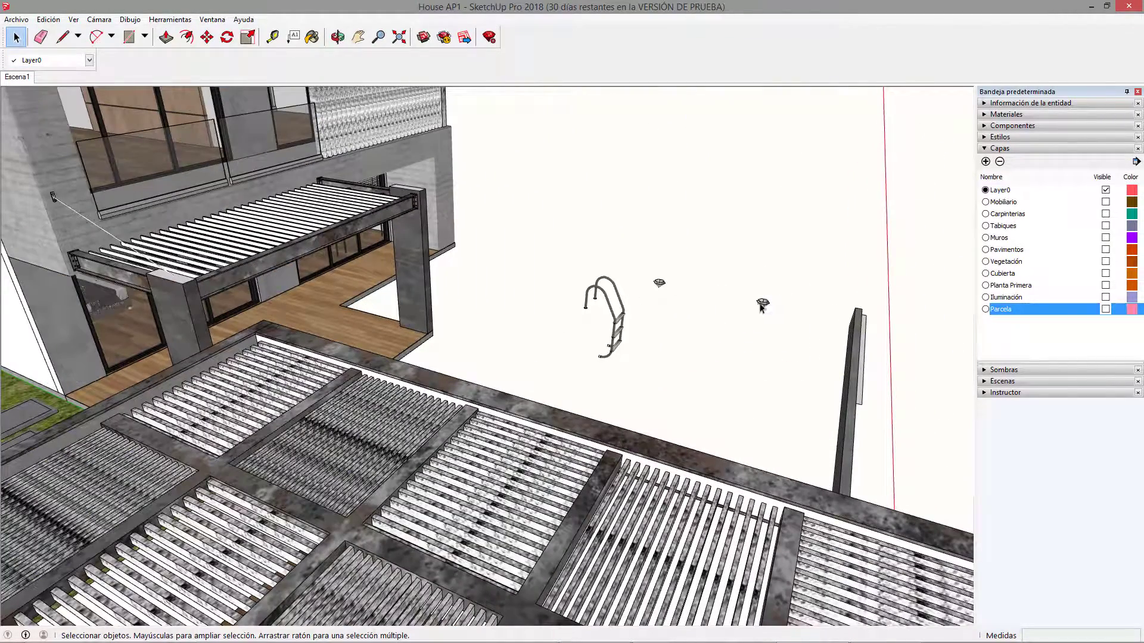
pyautogui.click(88, 60)
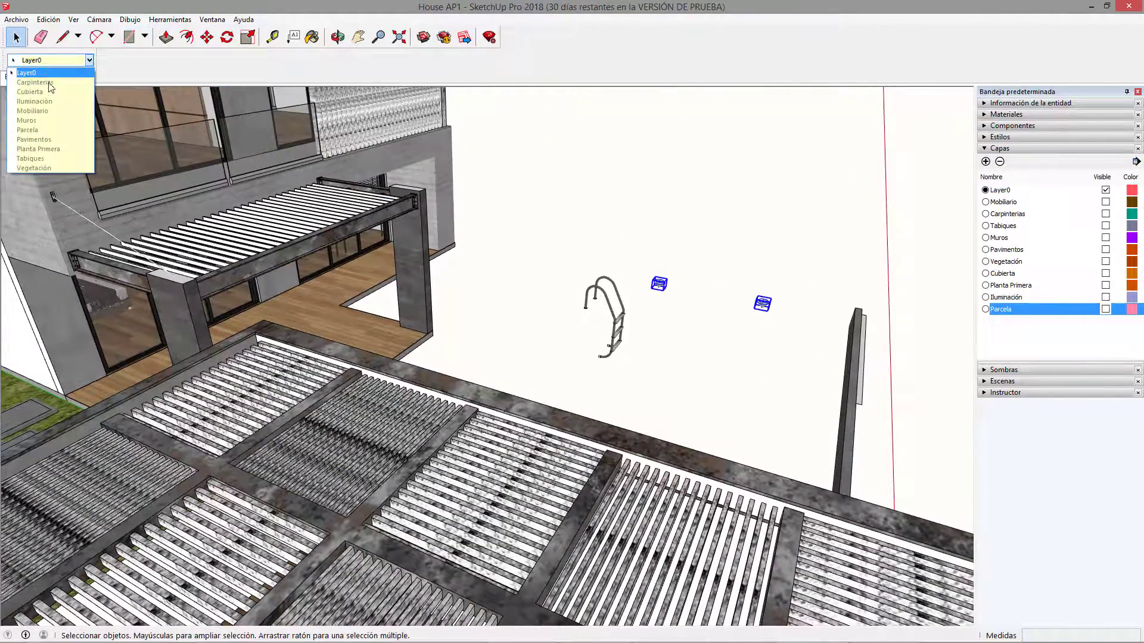
pyautogui.click(36, 101)
# Assign the large slatted pergola roof over the detached wooden deck to the Parcela layer.
pyautogui.moveTo(190, 298); pyautogui.dragTo(295, 199, button='middle')
pyautogui.click(350, 291)
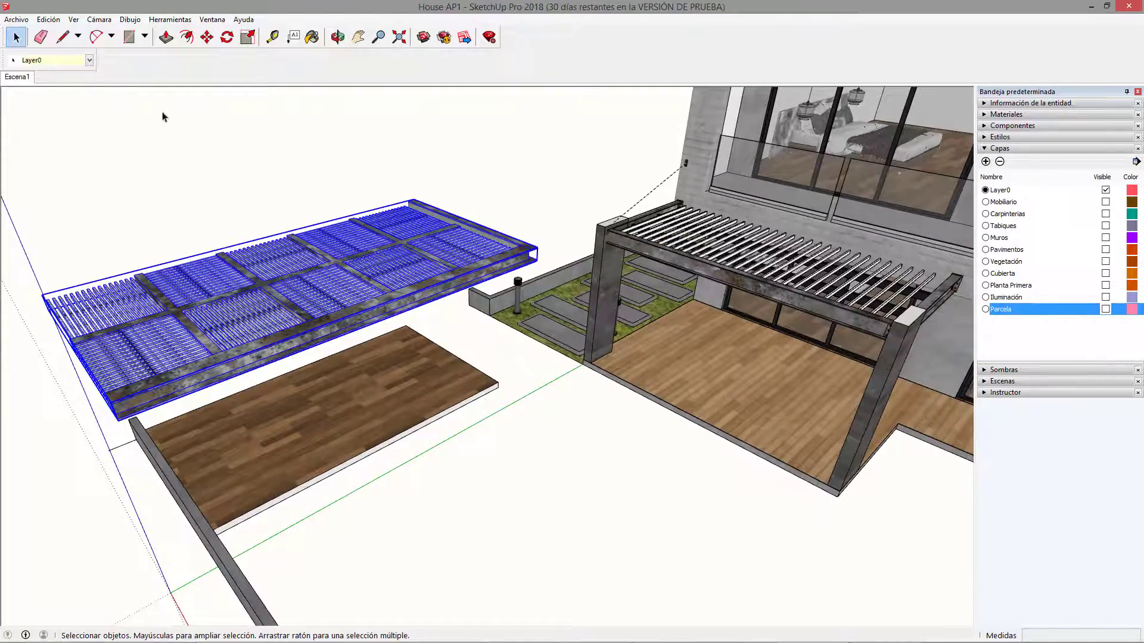
pyautogui.click(62, 57)
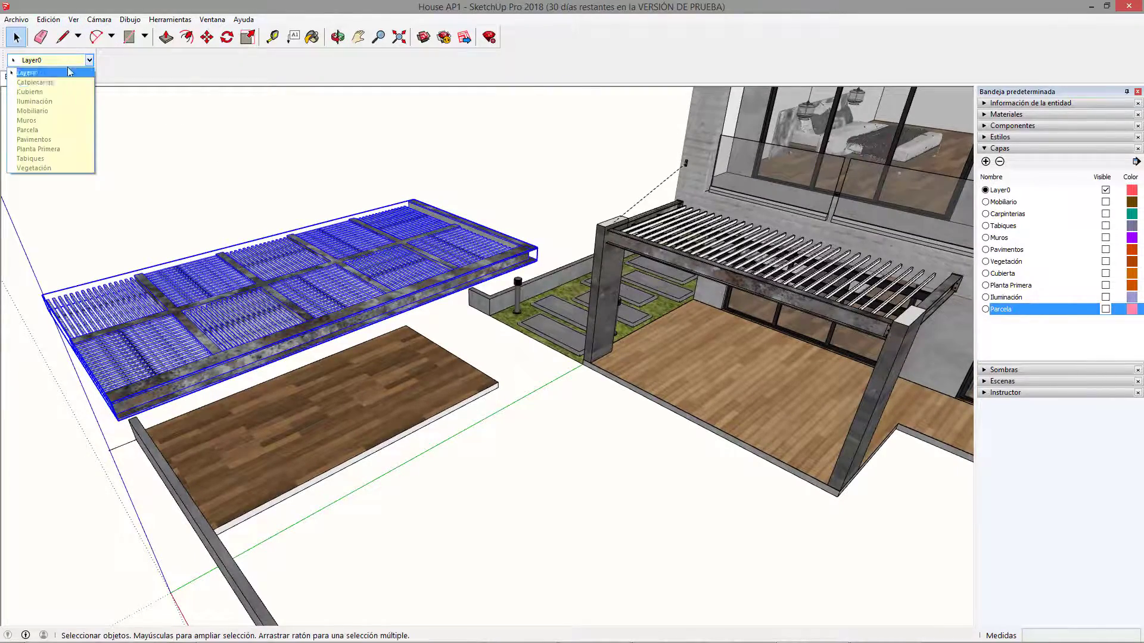
pyautogui.click(57, 138)
# Assign the detached wooden deck and its adjoining dark wall to the Parcela layer.
pyautogui.click(278, 420)
pyautogui.moveTo(278, 421); pyautogui.dragTo(871, 285, button='middle')
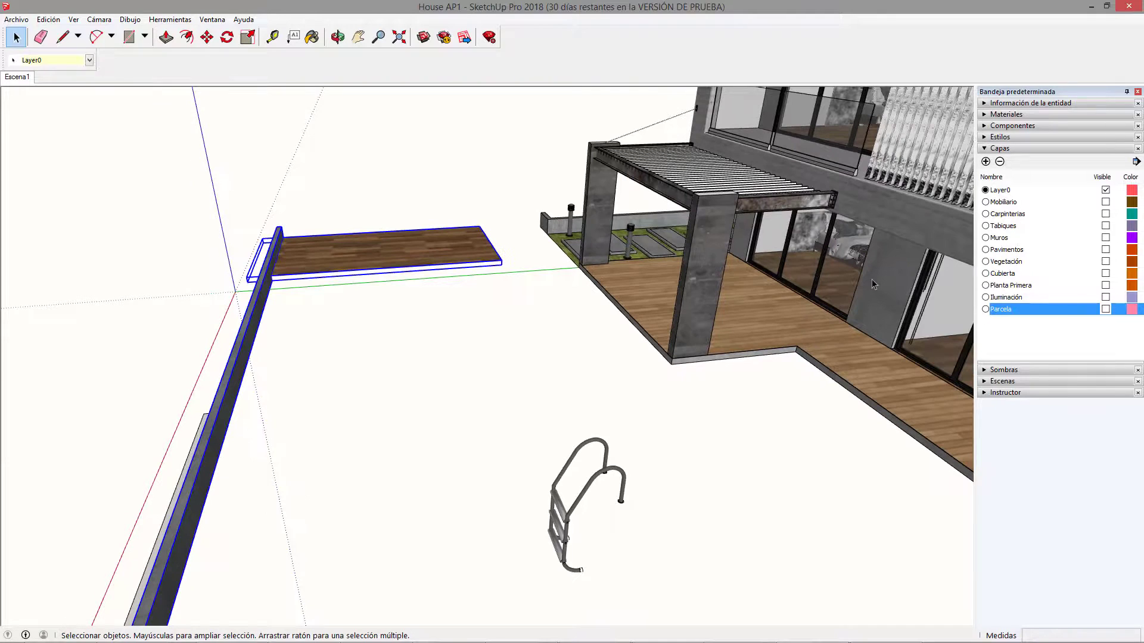
pyautogui.click(64, 59)
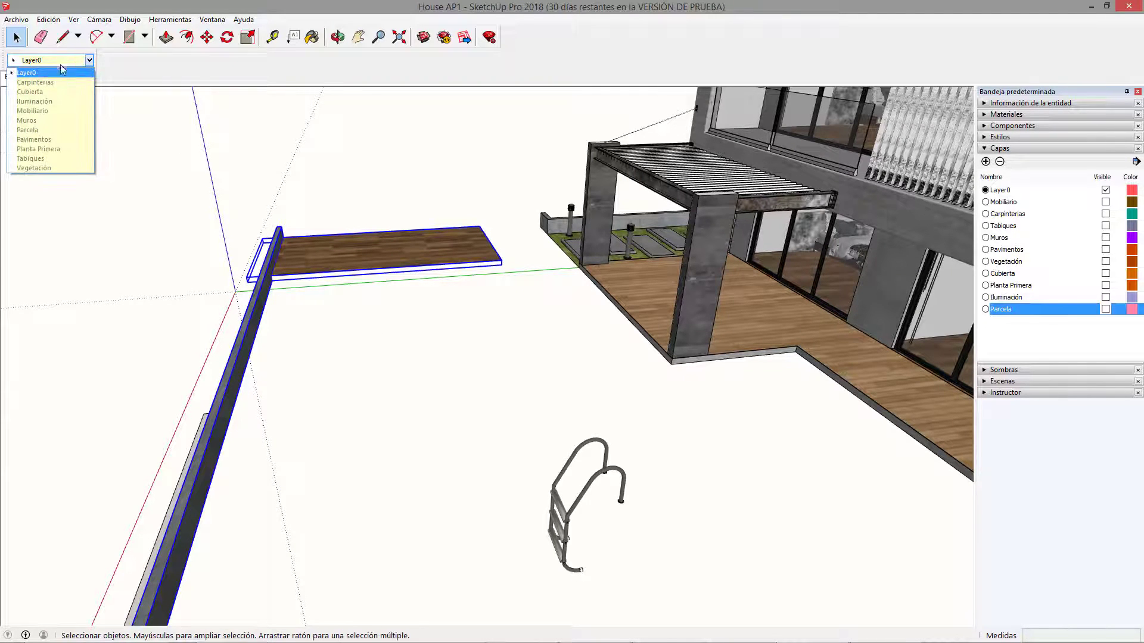
pyautogui.click(54, 130)
# Assign the pool ladder to the Mobiliario layer and the leftover narrow strip face to the Parcela layer.
pyautogui.moveTo(173, 225); pyautogui.dragTo(466, 471, button='middle')
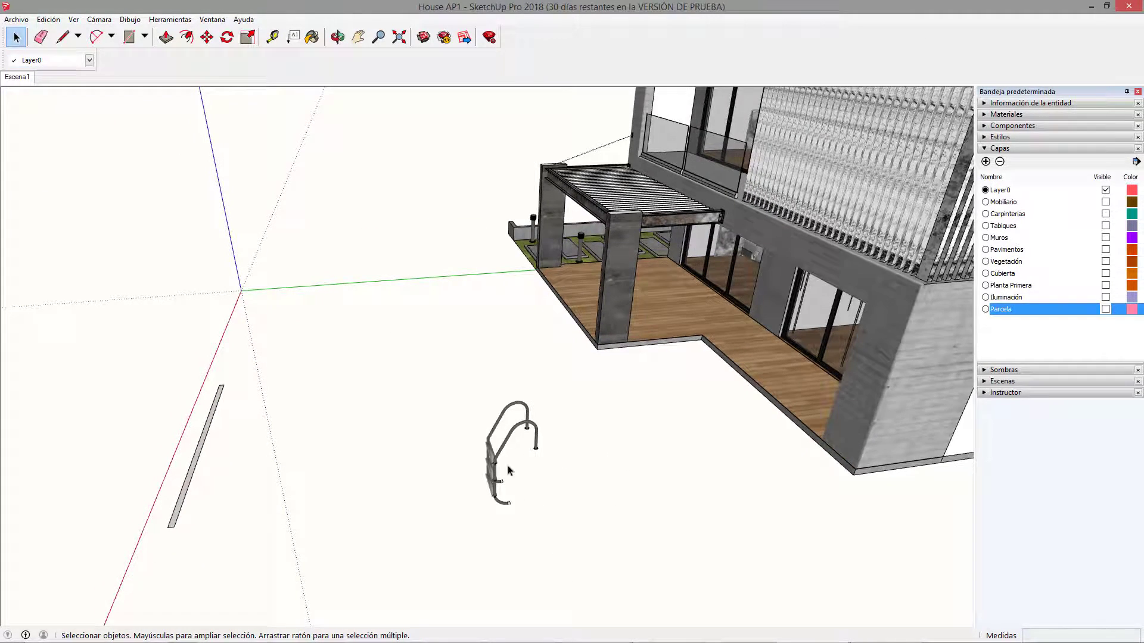
pyautogui.click(493, 467)
pyautogui.click(71, 60)
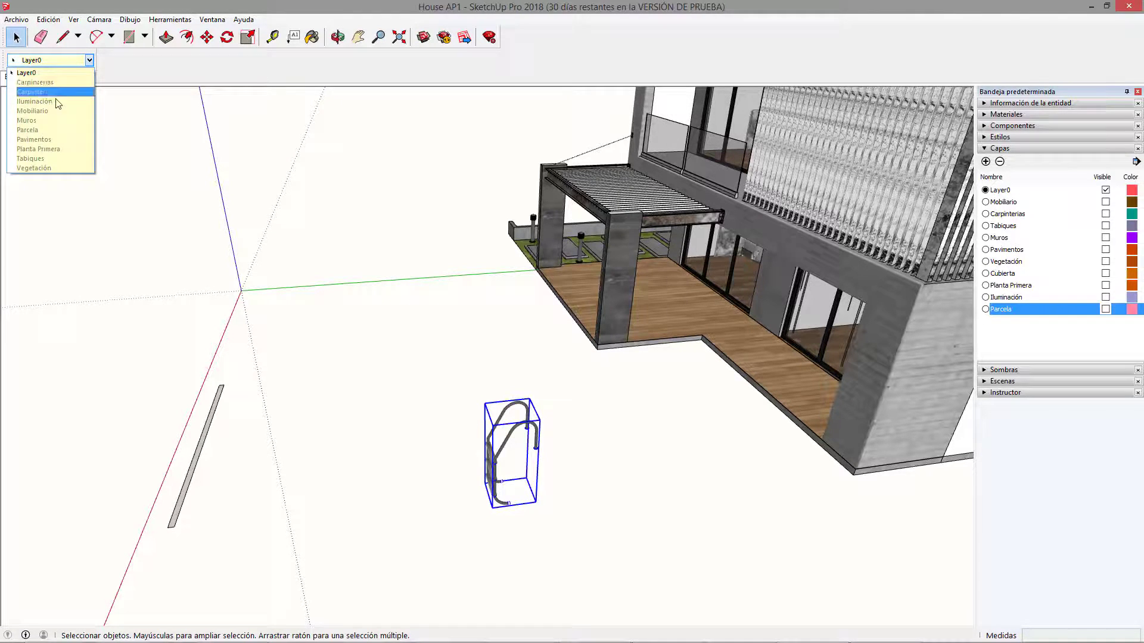
pyautogui.click(52, 109)
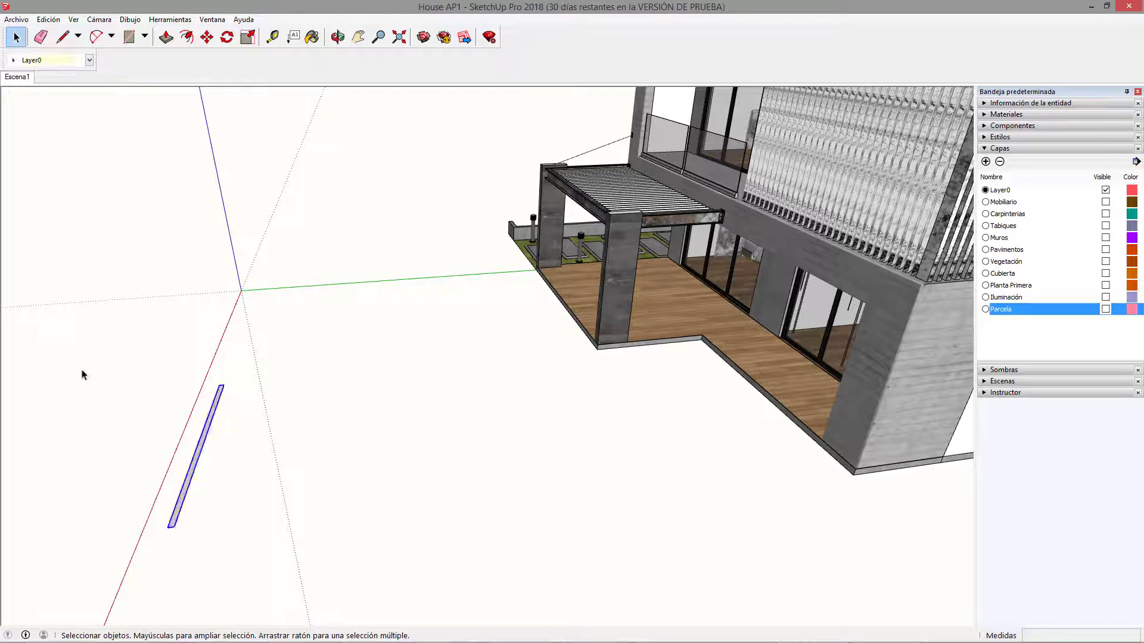
pyautogui.click(64, 62)
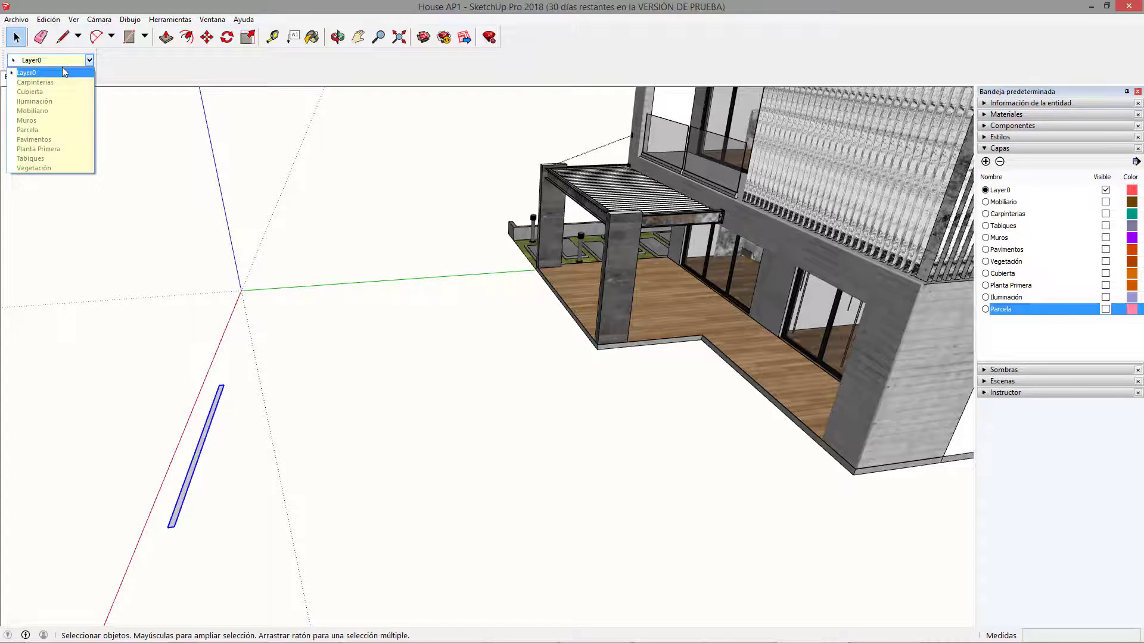
pyautogui.click(68, 130)
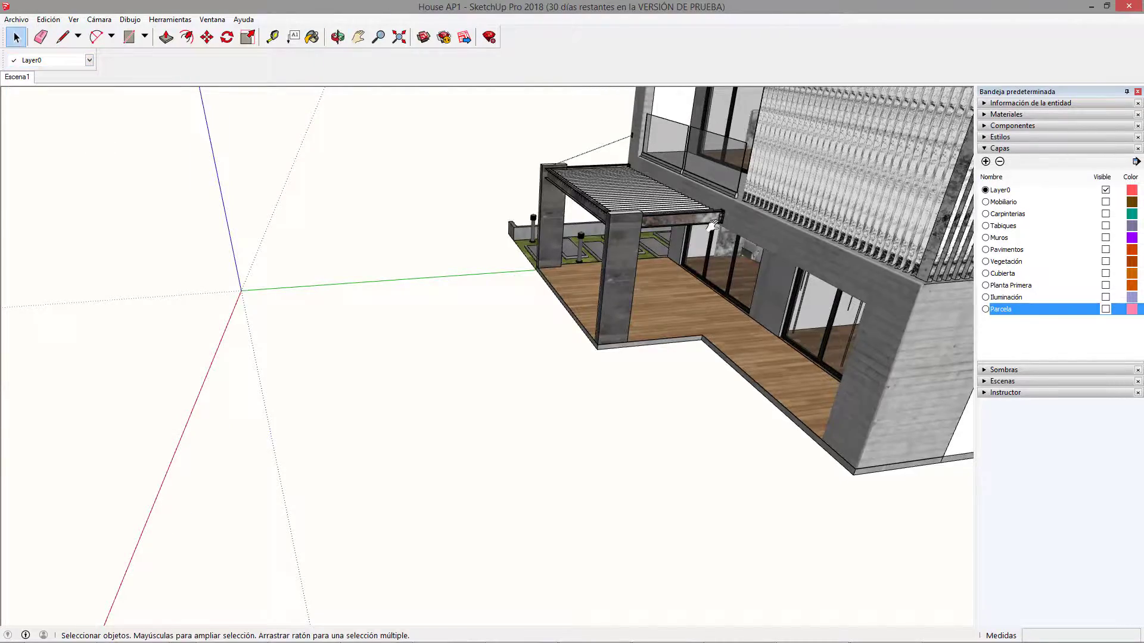
# Toggle the Parcela layer's visibility to check which plot elements it contains, leaving the layer hidden.
pyautogui.moveTo(712, 227); pyautogui.dragTo(560, 255, button='middle')
pyautogui.scroll(1, 530, 236)
pyautogui.keyDown('shift'); pyautogui.moveTo(484, 231); pyautogui.dragTo(525, 325, button='middle'); pyautogui.keyUp('shift')
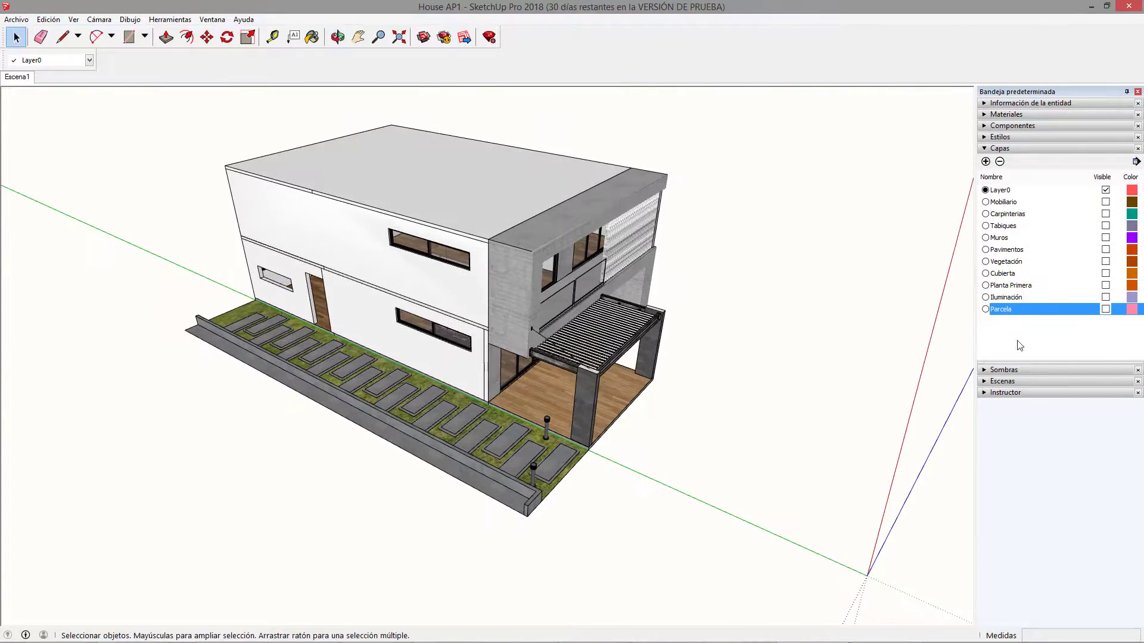
pyautogui.click(1106, 309)
pyautogui.click(1106, 309)
pyautogui.click(1106, 309)
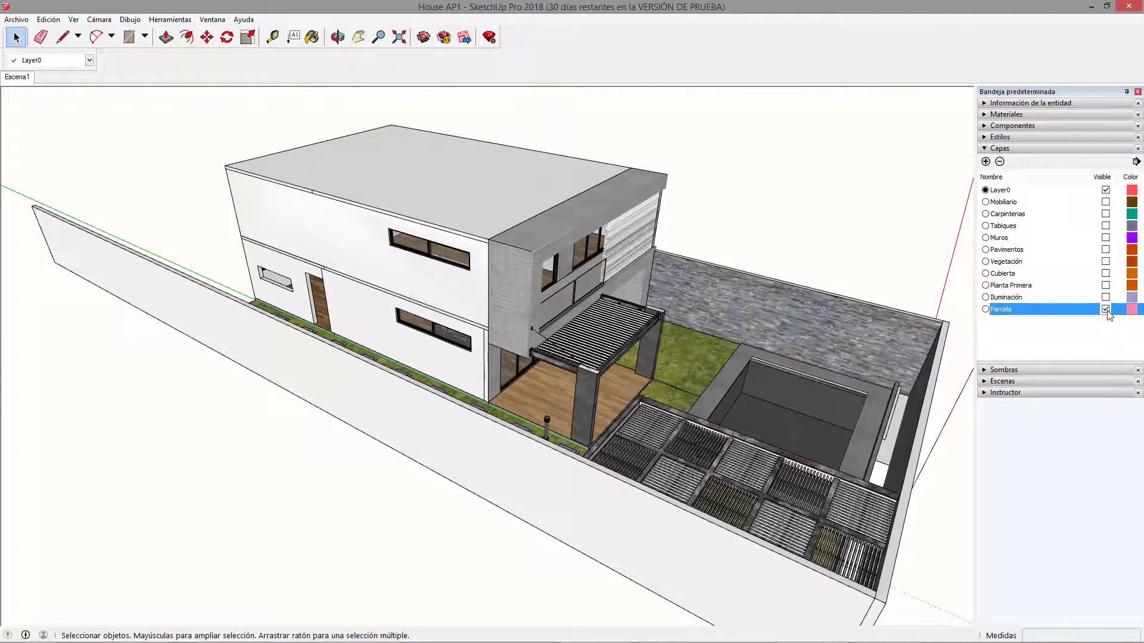
pyautogui.click(1107, 310)
# Assign the two remaining bollard lights at the front of the stepping-stone path to the Iluminación layer.
pyautogui.moveTo(584, 444); pyautogui.dragTo(400, 467, button='middle')
pyautogui.scroll(5, 399, 467)
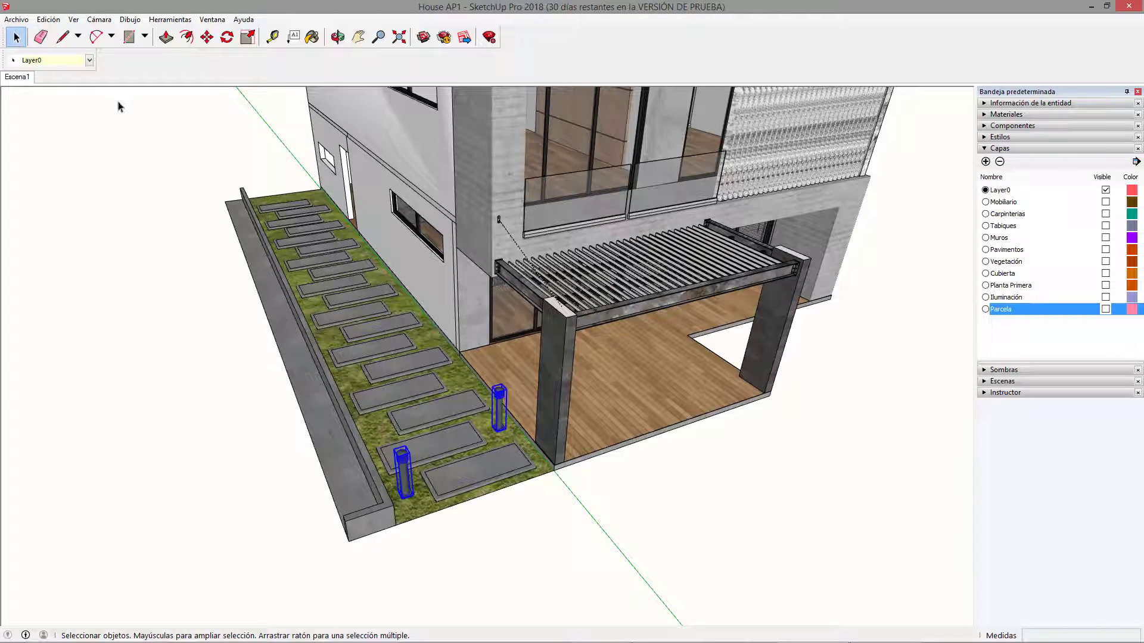
pyautogui.click(89, 60)
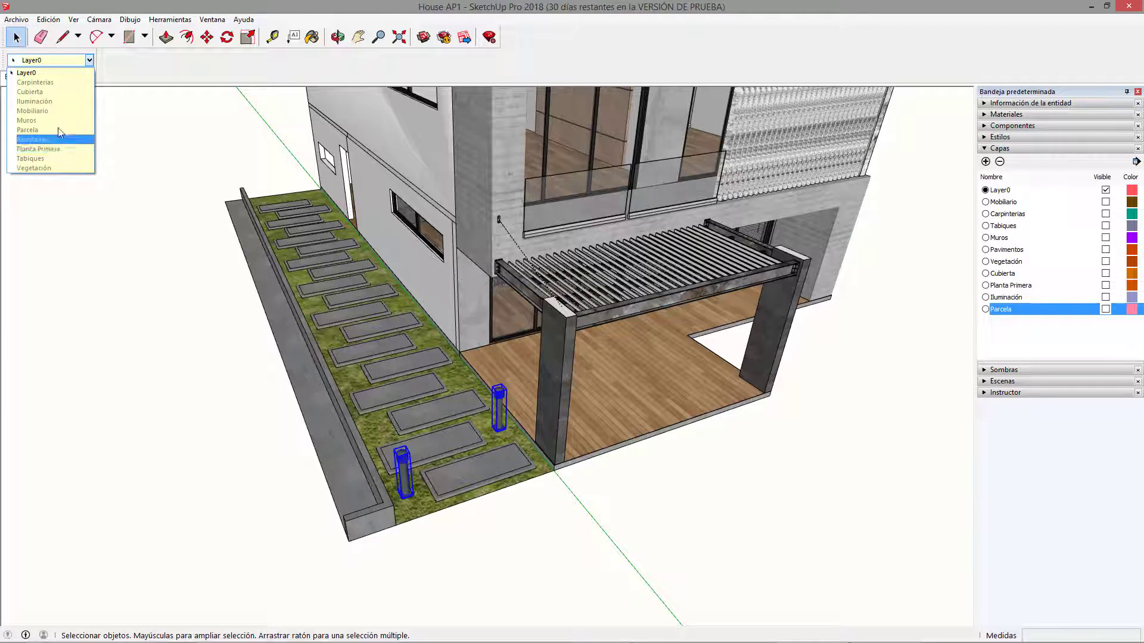
pyautogui.click(55, 104)
# Assign the long side planter and the grass strip with its stepping stones to the Parcela layer.
pyautogui.moveTo(451, 444); pyautogui.dragTo(315, 450, button='middle')
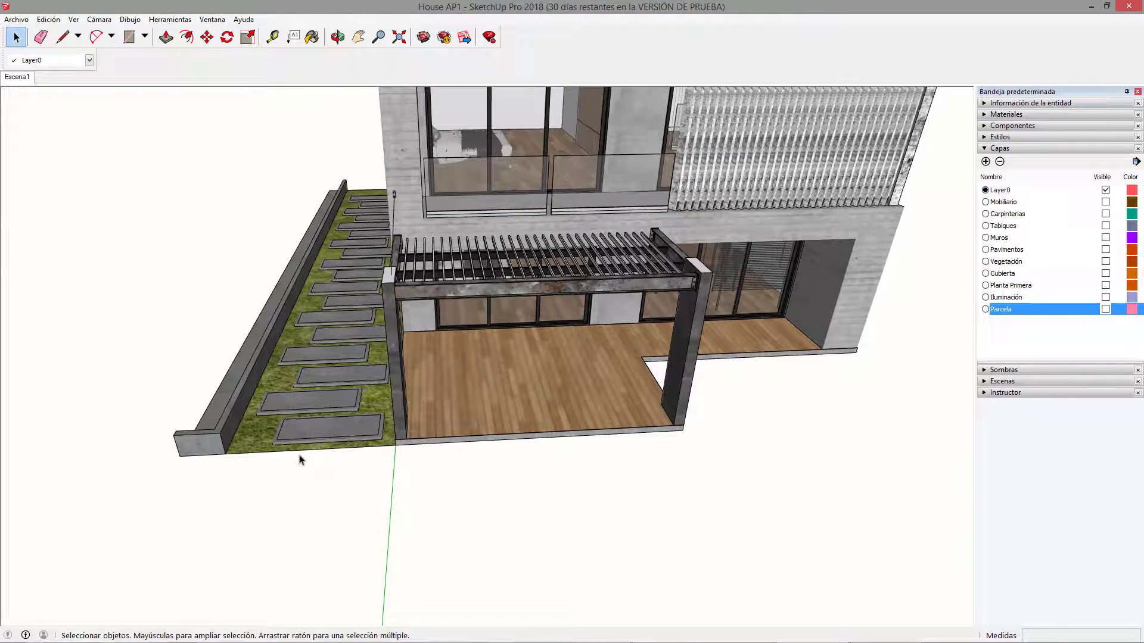
pyautogui.moveTo(299, 456); pyautogui.dragTo(211, 321)
pyautogui.moveTo(310, 318)
pyautogui.mouseDown(button='middle')
pyautogui.moveTo(353, 274)
pyautogui.moveTo(323, 319)
pyautogui.mouseUp(button='middle')
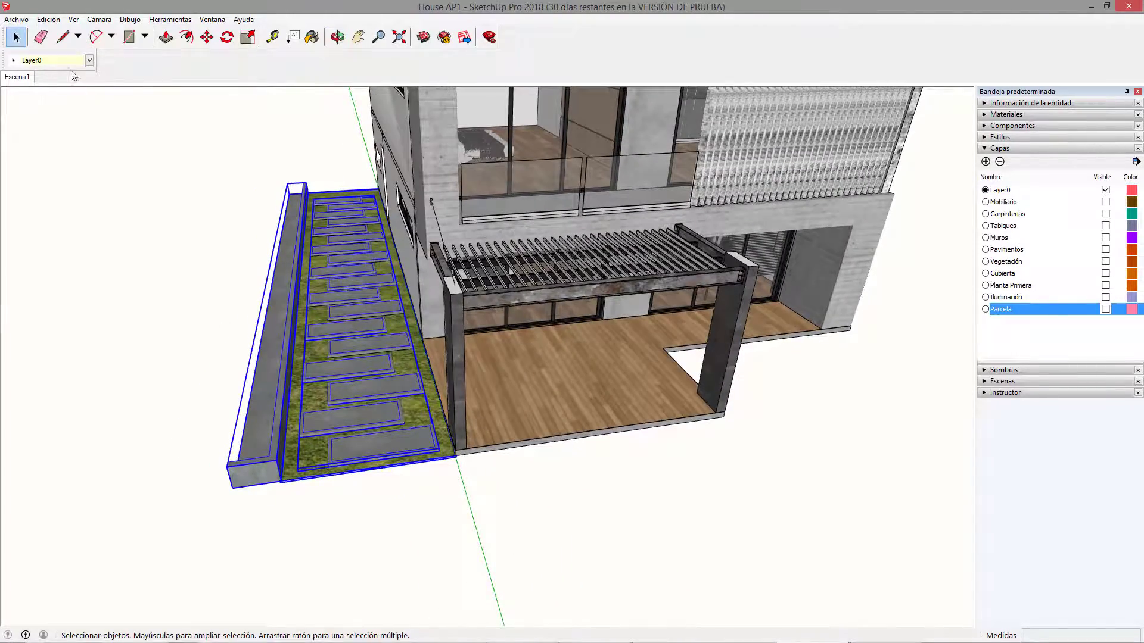
pyautogui.click(70, 61)
pyautogui.click(56, 134)
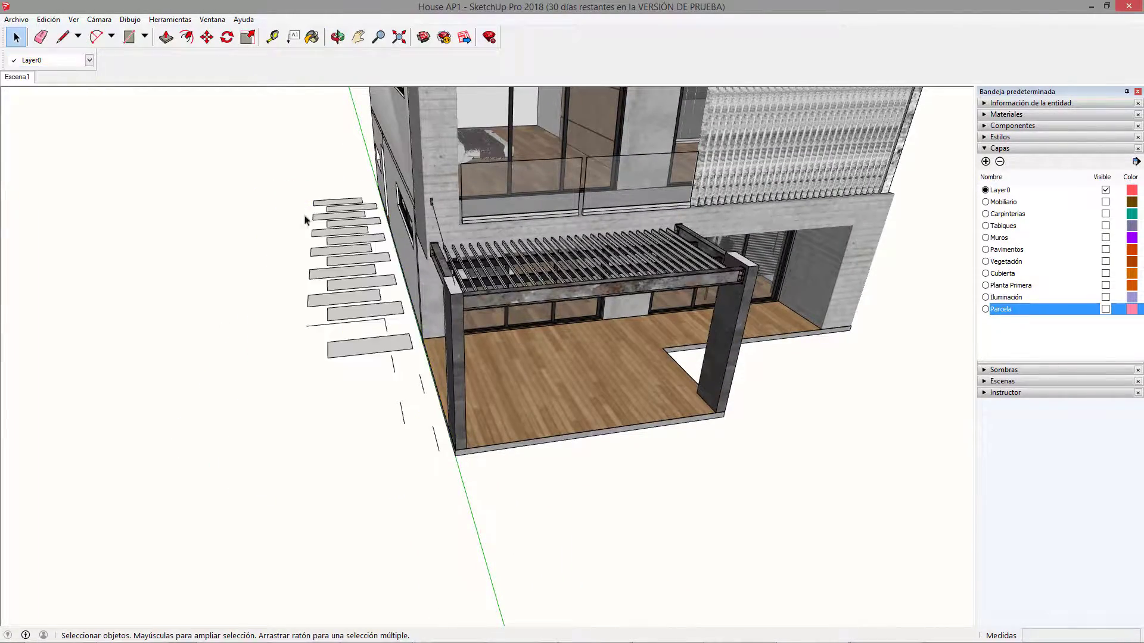
# Try to select the leftover stepping-stone faces and loose edges beside the house in the perspective view.
pyautogui.moveTo(428, 297); pyautogui.dragTo(421, 409, button='middle')
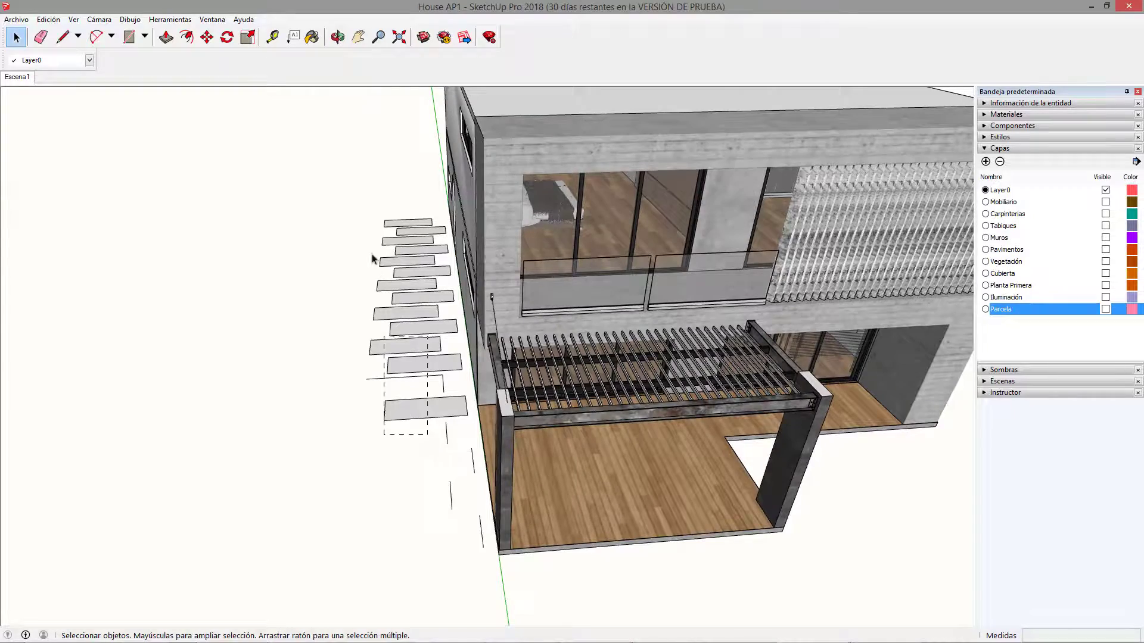
pyautogui.moveTo(371, 255); pyautogui.dragTo(353, 195)
pyautogui.moveTo(458, 420); pyautogui.dragTo(402, 393, button='middle')
pyautogui.click(423, 413)
pyautogui.moveTo(388, 250); pyautogui.dragTo(421, 309)
pyautogui.moveTo(421, 308); pyautogui.dragTo(452, 311, button='middle')
pyautogui.moveTo(464, 451); pyautogui.dragTo(464, 452)
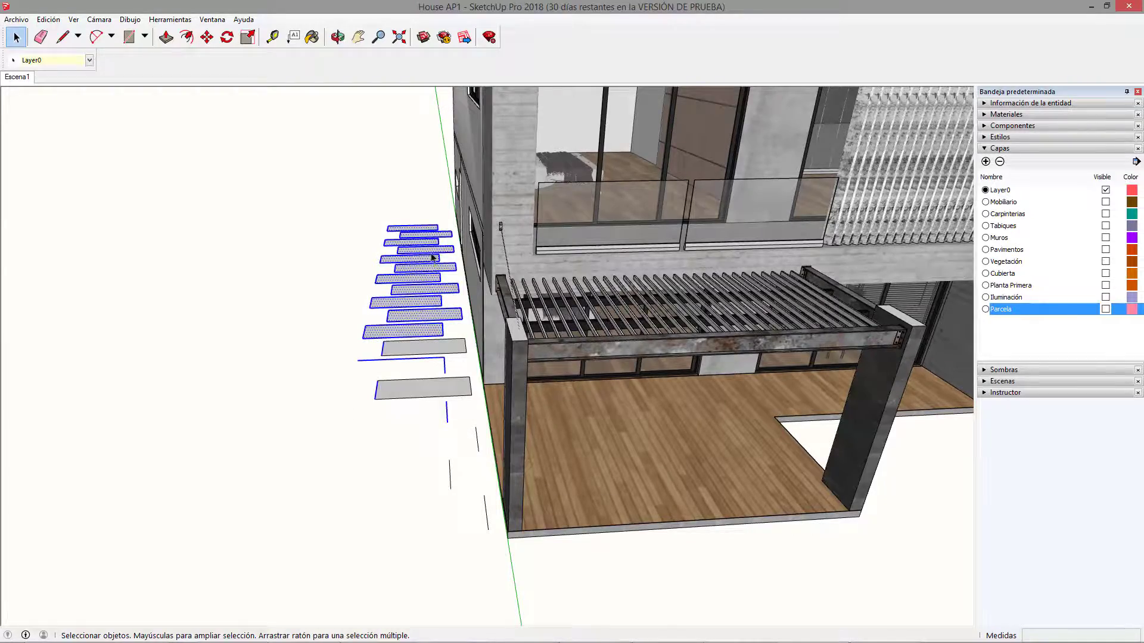
pyautogui.moveTo(433, 258); pyautogui.dragTo(444, 280, button='middle')
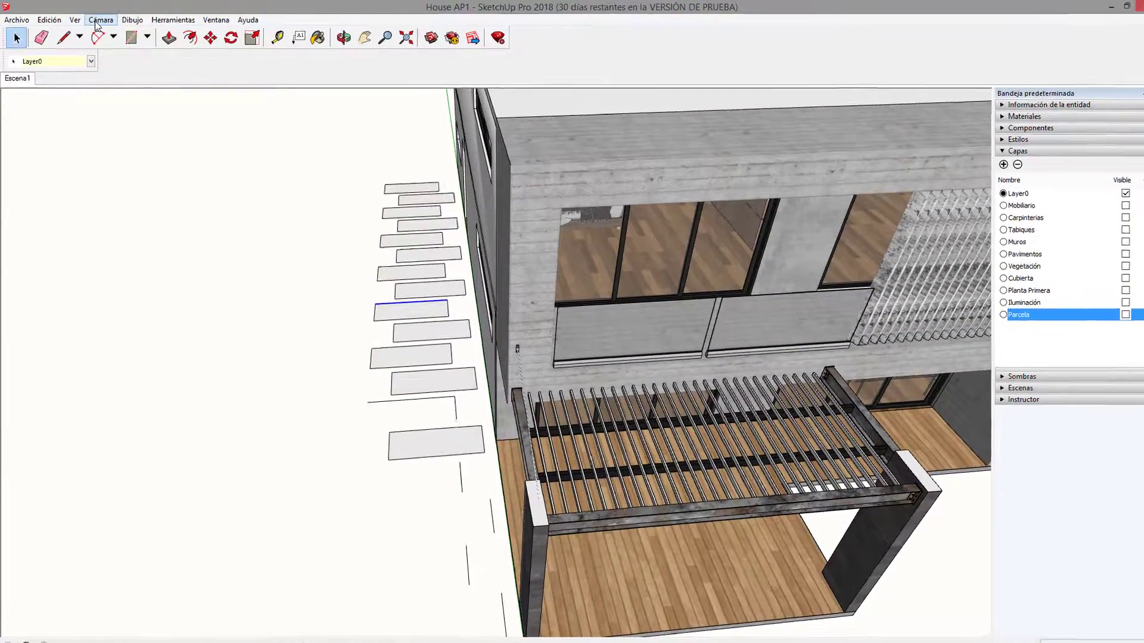
# Switch the camera to parallel projection and display the Vistas toolbar alongside the existing tools.
pyautogui.click(98, 19)
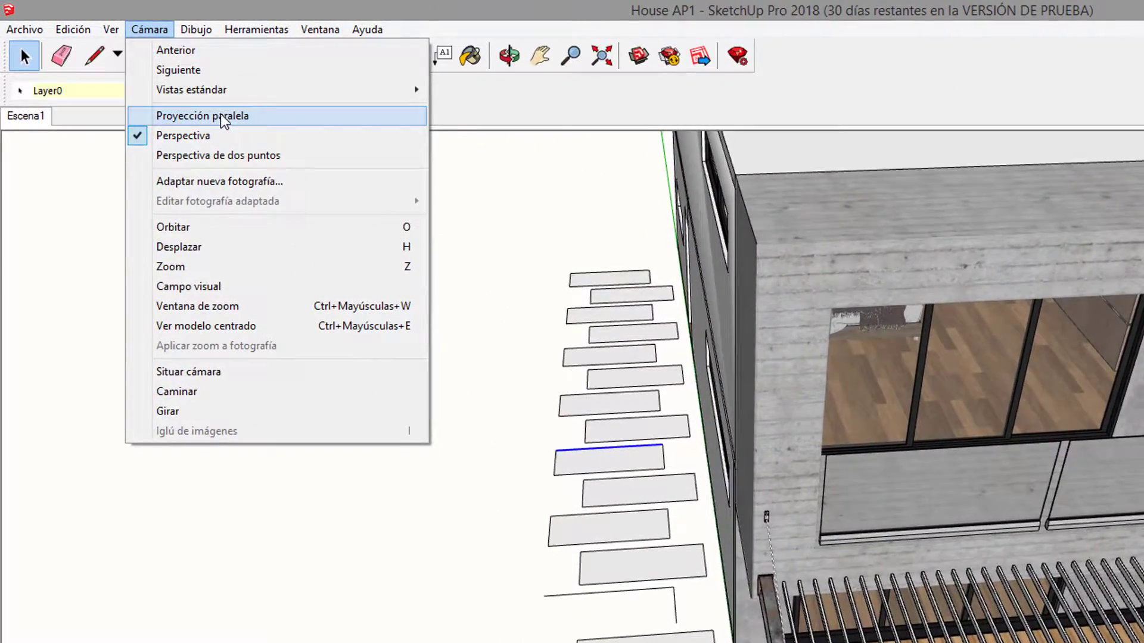
pyautogui.click(220, 116)
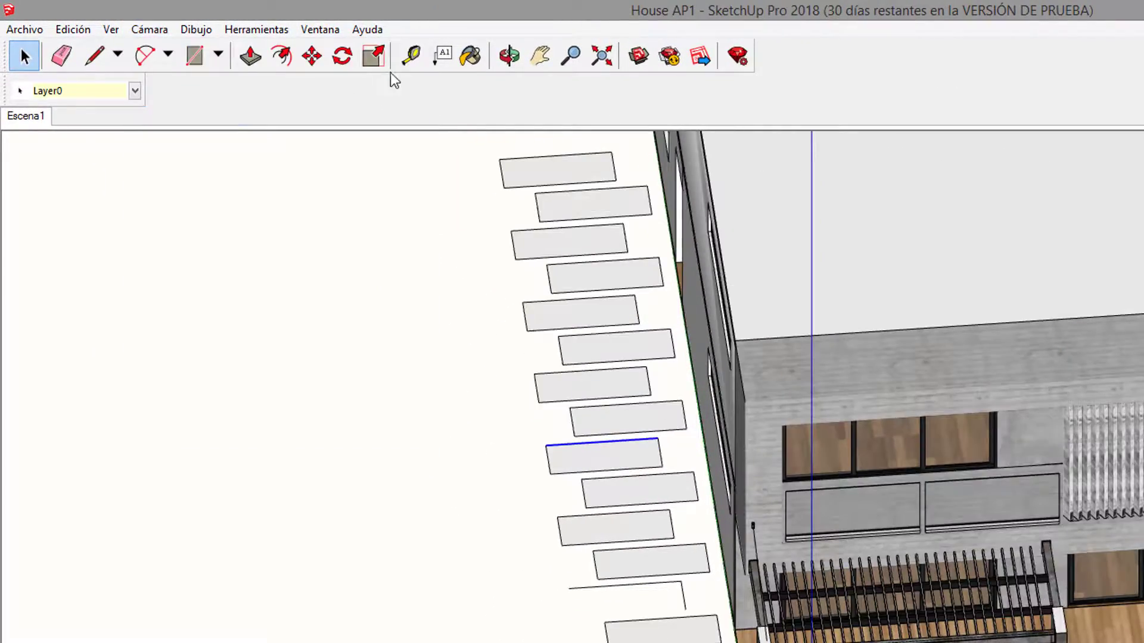
pyautogui.rightClick(850, 85)
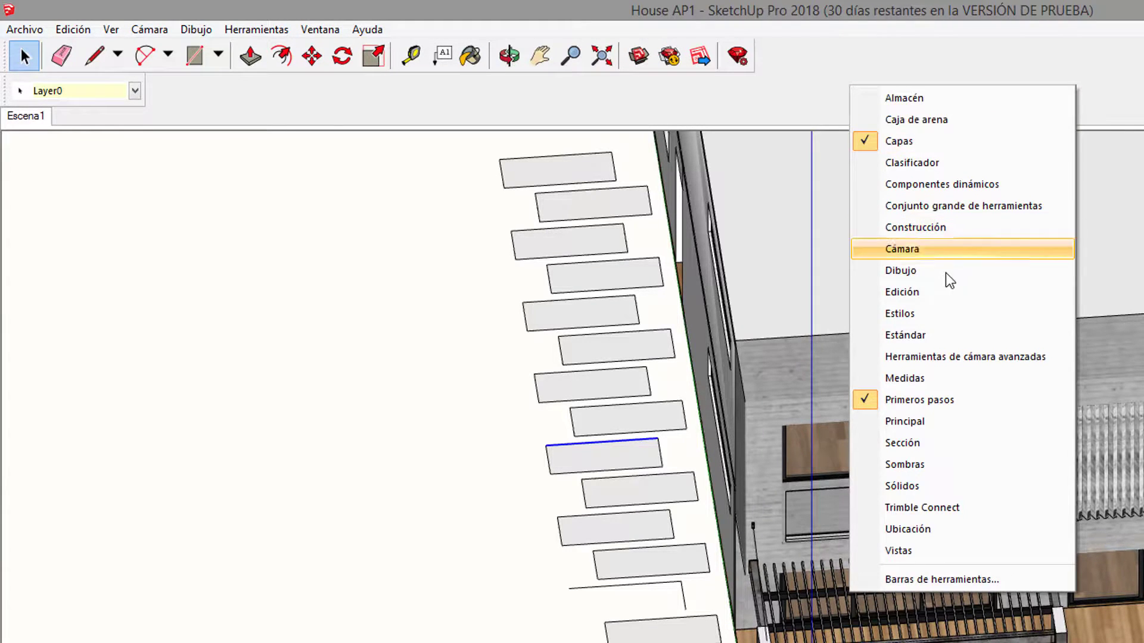
pyautogui.click(921, 551)
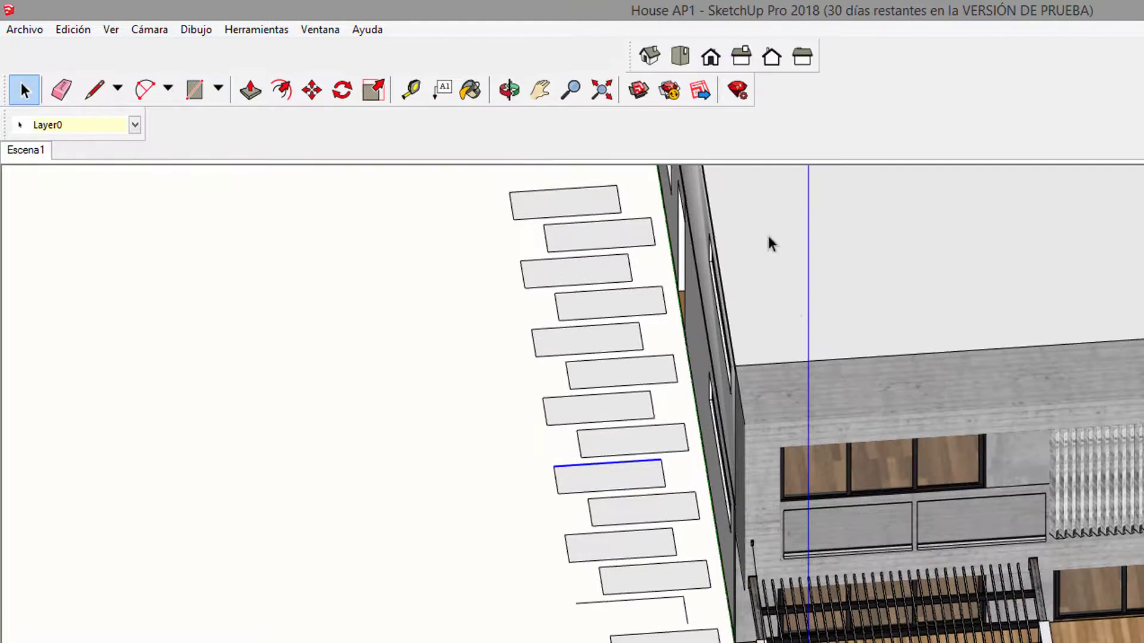
pyautogui.moveTo(752, 42); pyautogui.dragTo(770, 90)
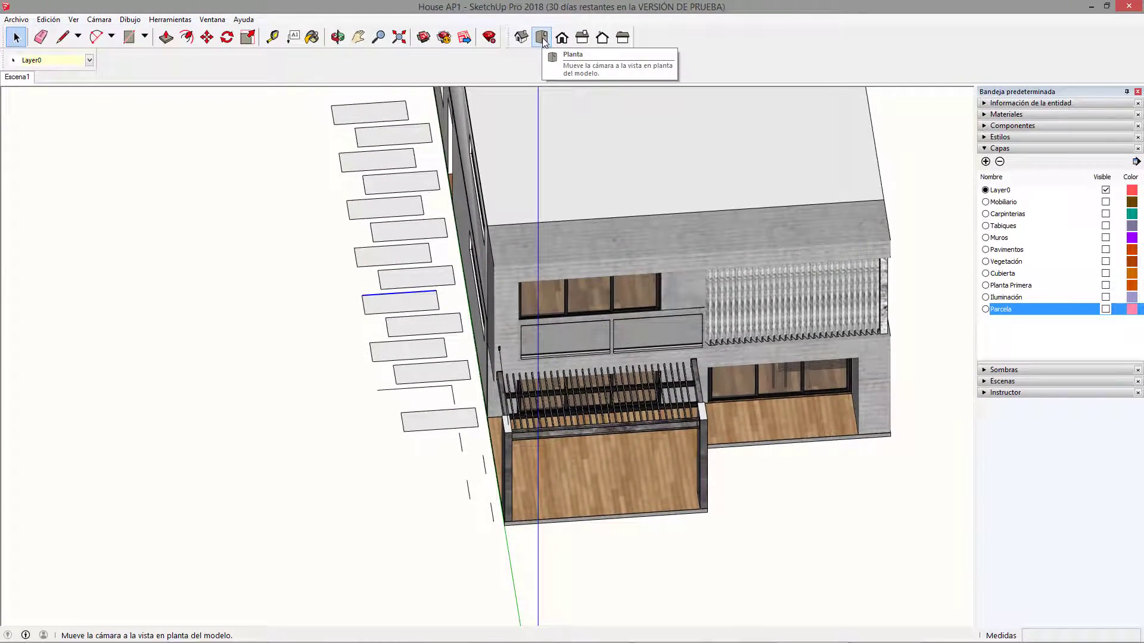
# From the plan view, assign all leftover stepping-stone faces and loose edges beside the house to the Parcela layer.
pyautogui.click(542, 37)
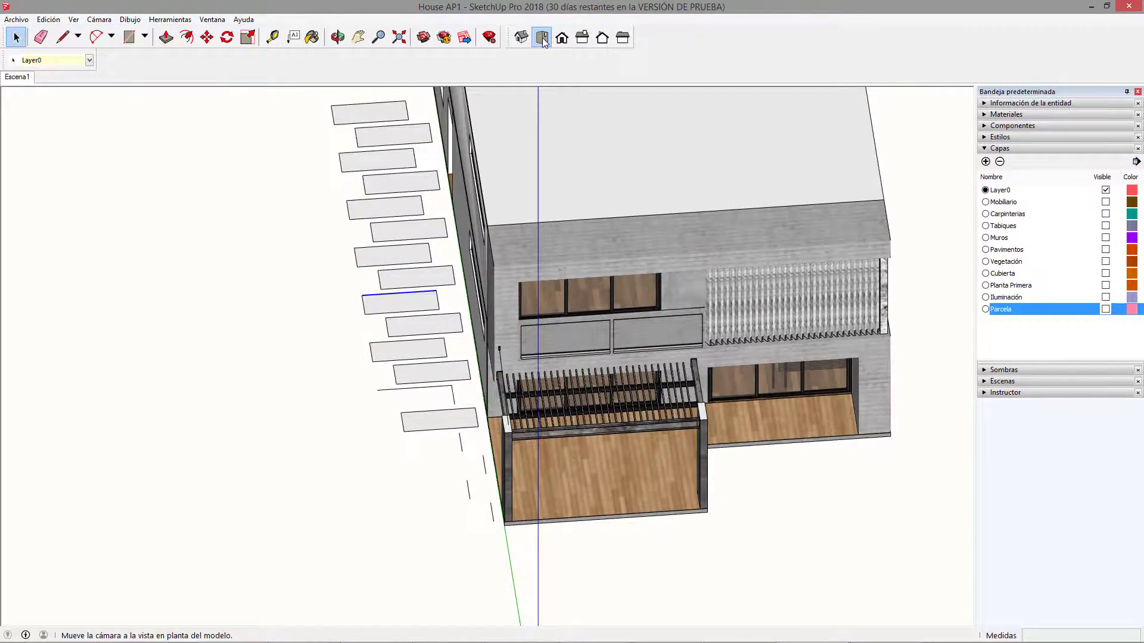
pyautogui.scroll(-2, 582, 237)
pyautogui.keyDown('shift'); pyautogui.moveTo(408, 289); pyautogui.dragTo(607, 302, button='middle'); pyautogui.keyUp('shift')
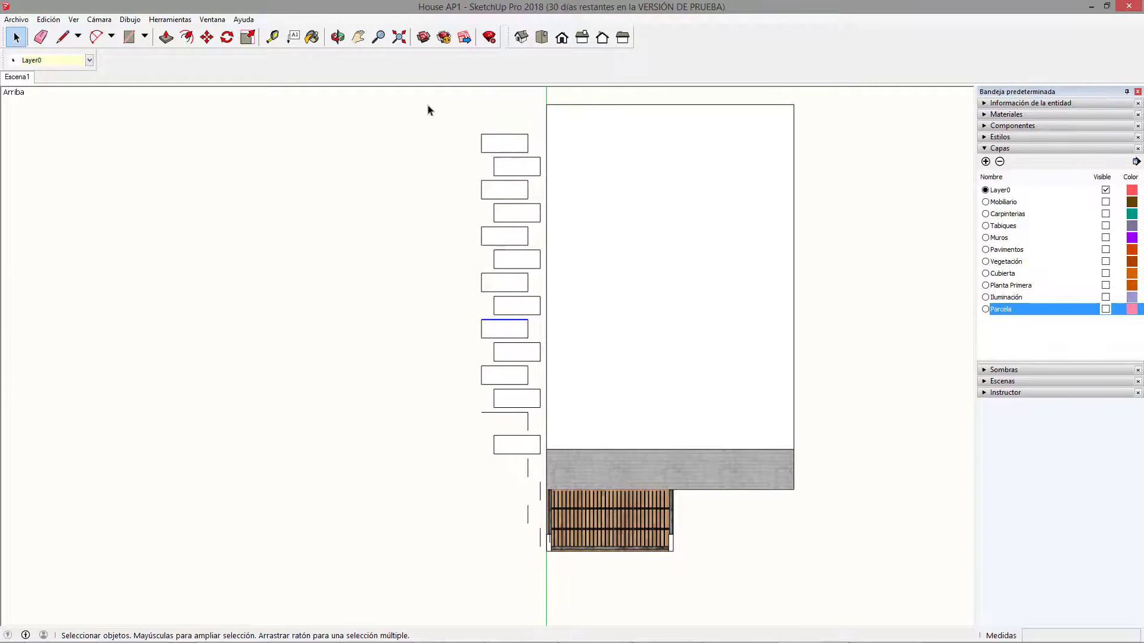
pyautogui.moveTo(422, 106); pyautogui.dragTo(544, 571)
pyautogui.click(89, 60)
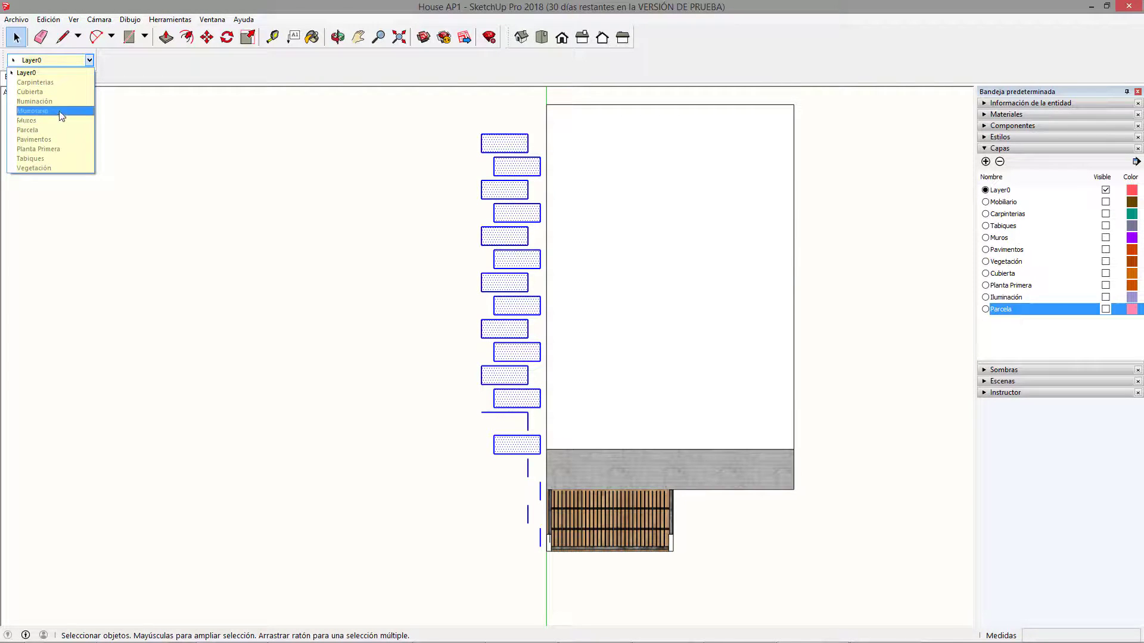
pyautogui.click(57, 133)
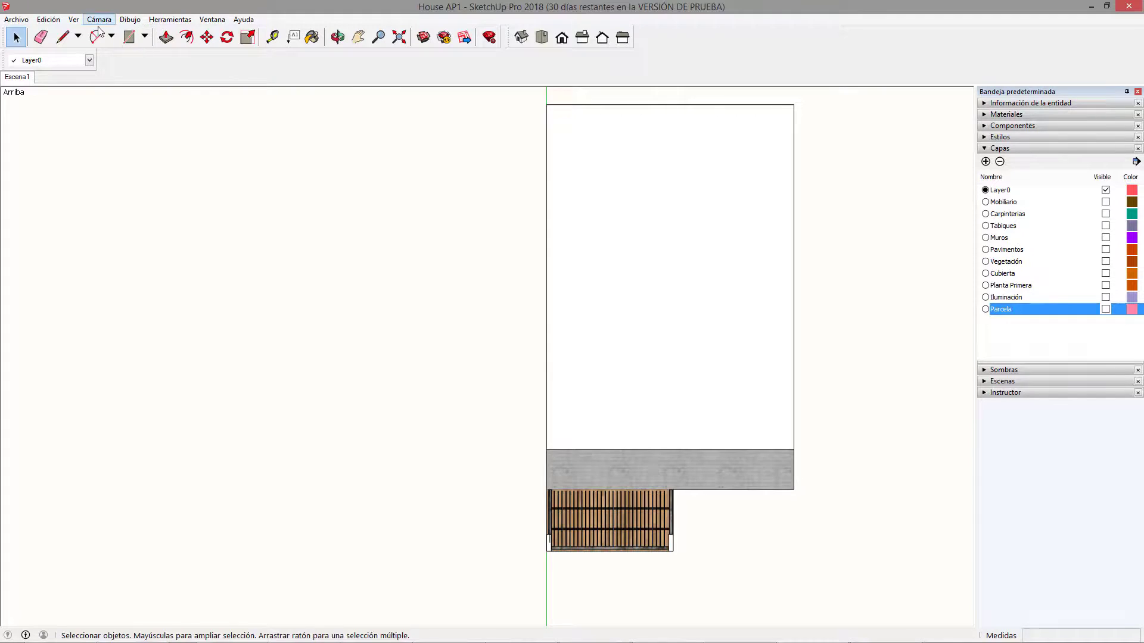
# Switch the camera back to perspective projection and view the house from its front corner.
pyautogui.keyDown('shift'); pyautogui.moveTo(560, 425); pyautogui.dragTo(470, 404, button='middle'); pyautogui.keyUp('shift')
pyautogui.moveTo(470, 404); pyautogui.dragTo(448, 124)
pyautogui.press('space')
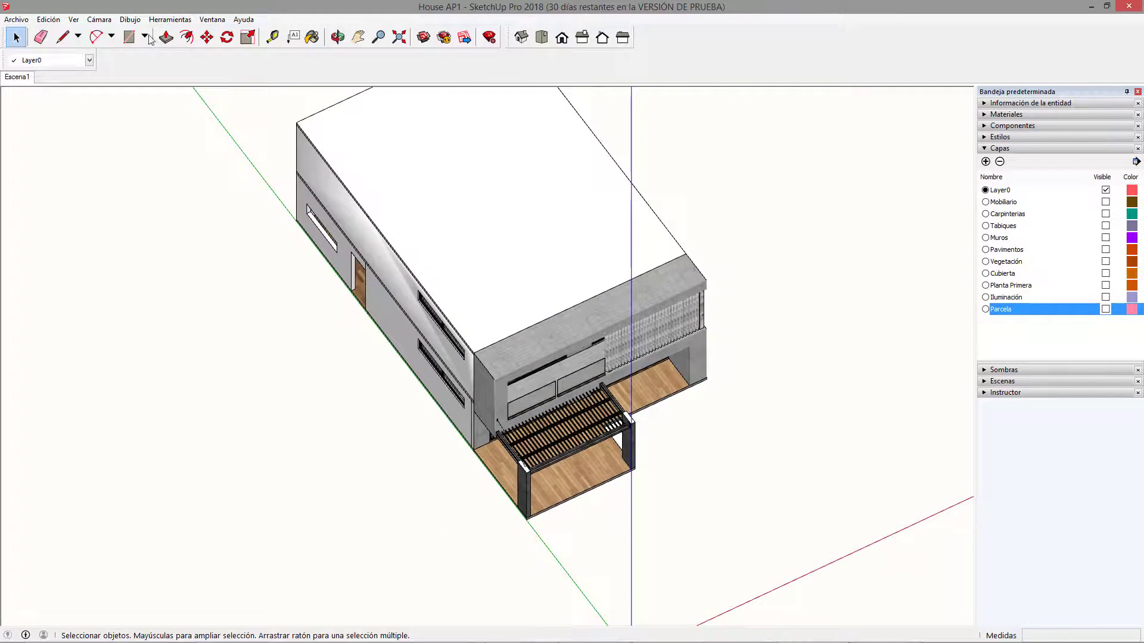
pyautogui.click(99, 19)
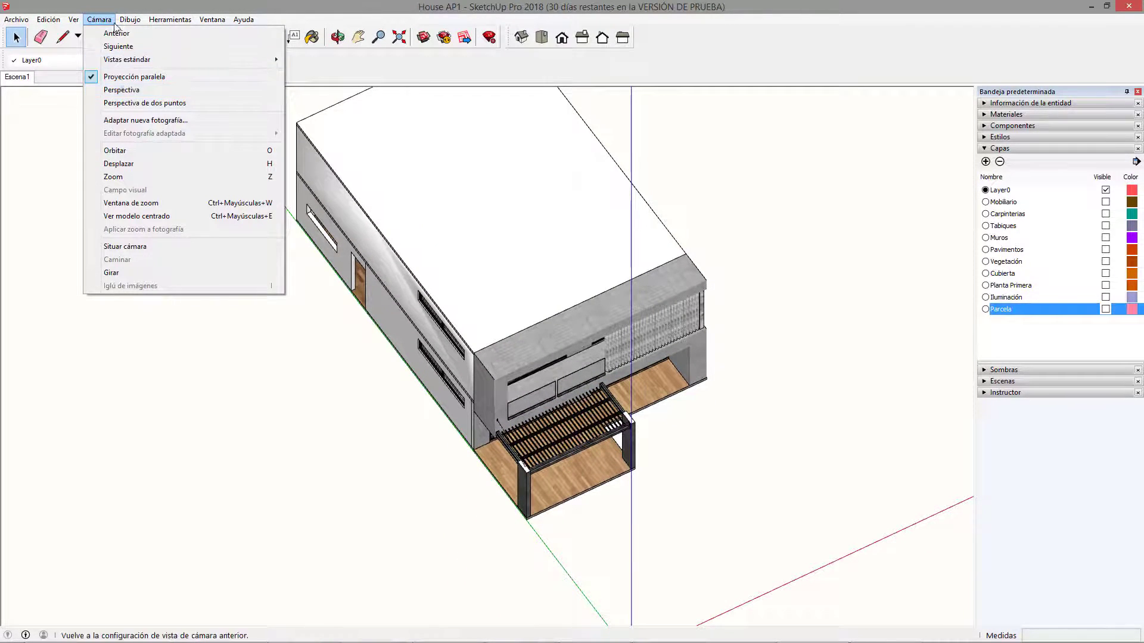
pyautogui.click(131, 90)
pyautogui.moveTo(551, 393); pyautogui.dragTo(498, 205, button='middle')
pyautogui.scroll(-2, 499, 207)
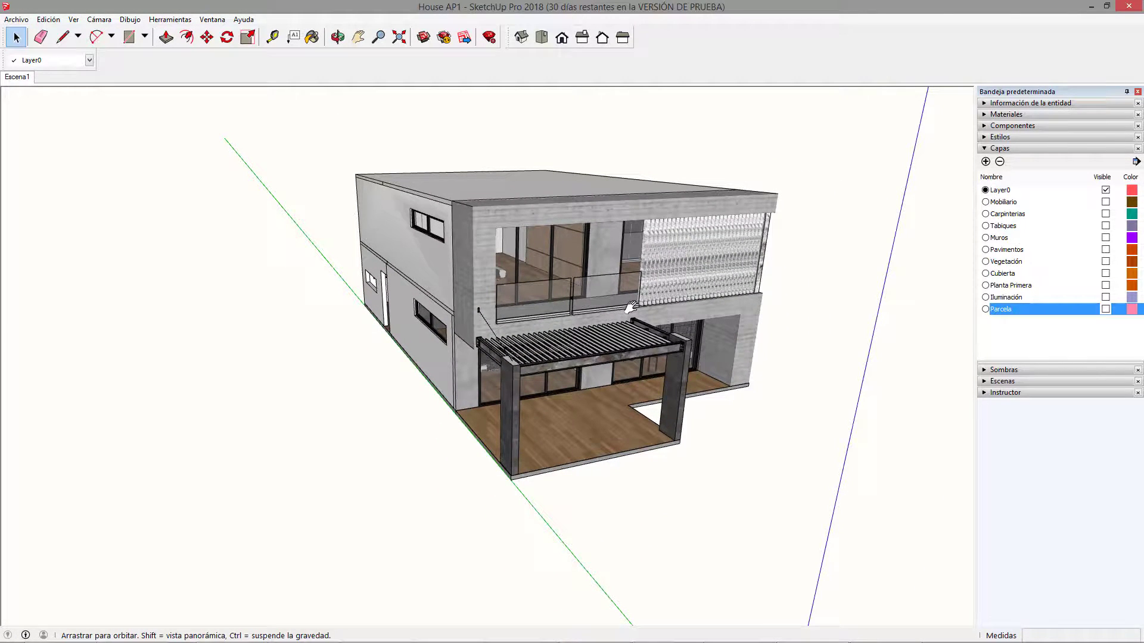
# Delete the flat roof covering the rooms of the upper floor.
pyautogui.moveTo(631, 308); pyautogui.dragTo(668, 213, button='middle')
pyautogui.keyDown('shift'); pyautogui.moveTo(667, 213); pyautogui.dragTo(631, 307, button='middle'); pyautogui.keyUp('shift')
pyautogui.moveTo(431, 346); pyautogui.dragTo(1132, 429, button='middle')
pyautogui.click(347, 311)
pyautogui.press('Delete')
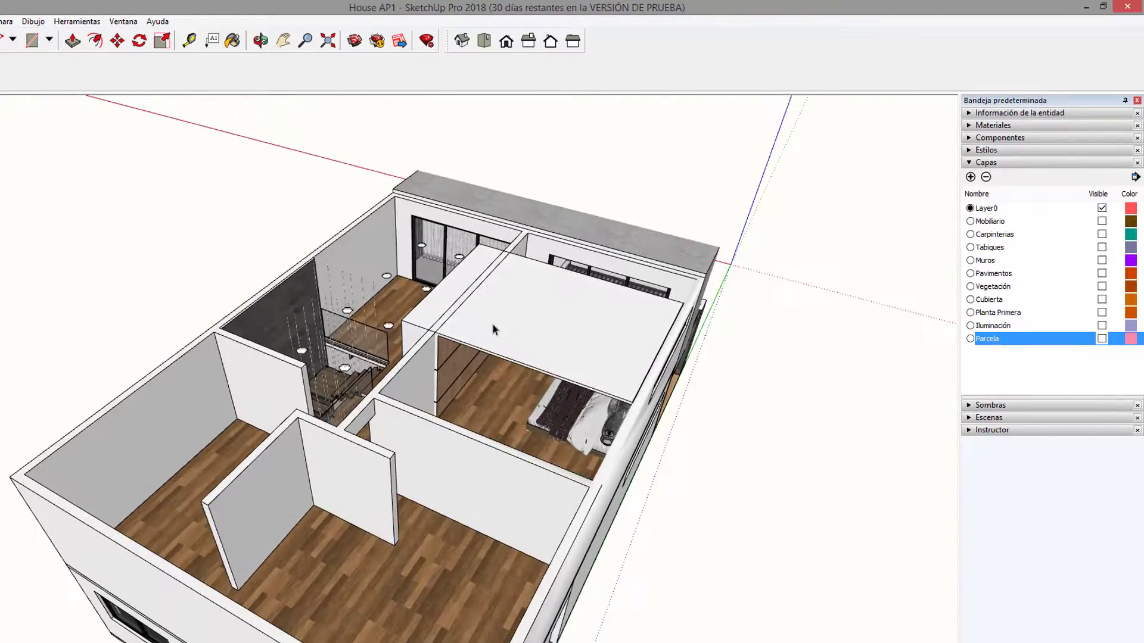
# Assign the ceiling and wardrobe group over the upper-floor bedroom to the Mobiliario layer.
pyautogui.click(492, 329)
pyautogui.moveTo(494, 331); pyautogui.dragTo(536, 233, button='middle')
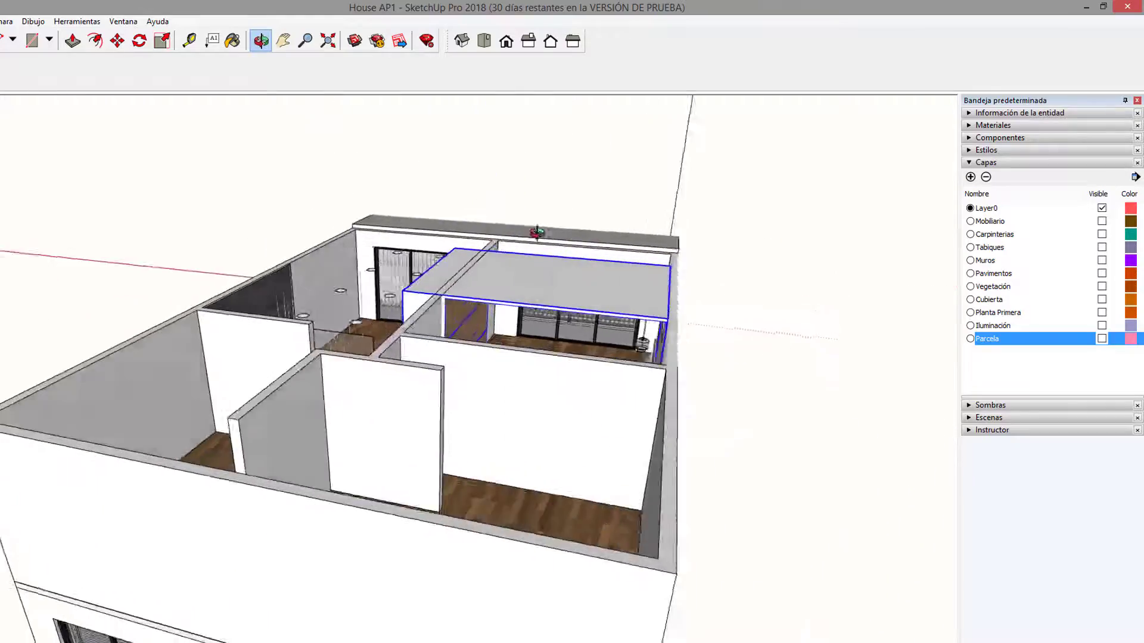
pyautogui.scroll(5, 554, 280)
pyautogui.moveTo(494, 323); pyautogui.dragTo(377, 517, button='middle')
pyautogui.scroll(5, 605, 324)
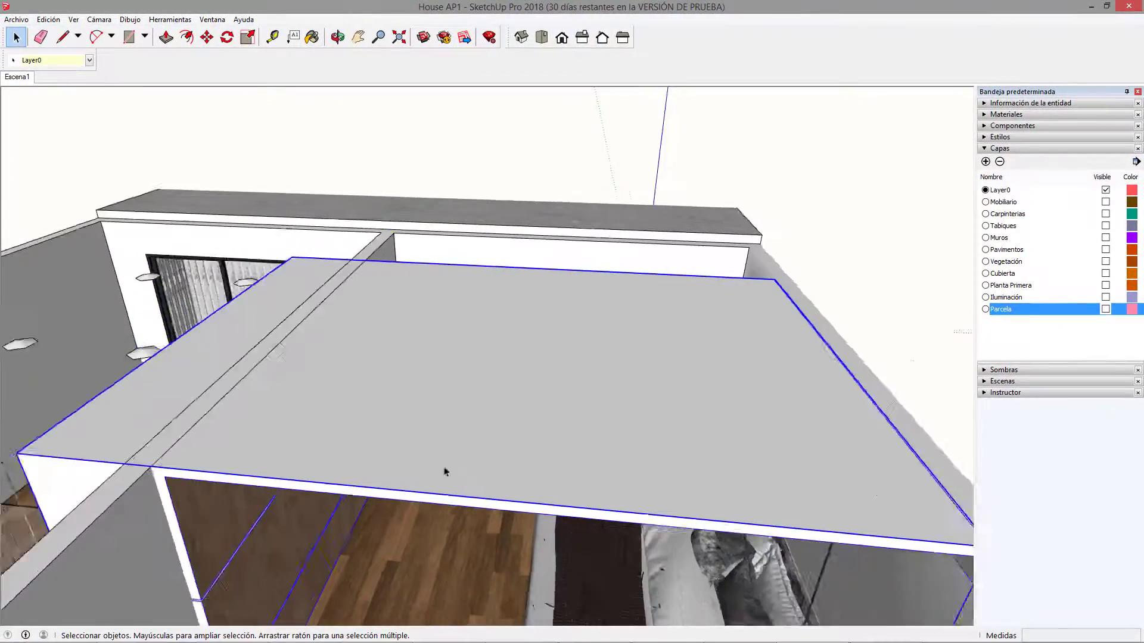
pyautogui.moveTo(445, 468); pyautogui.dragTo(564, 498, button='middle')
pyautogui.scroll(3, 554, 476)
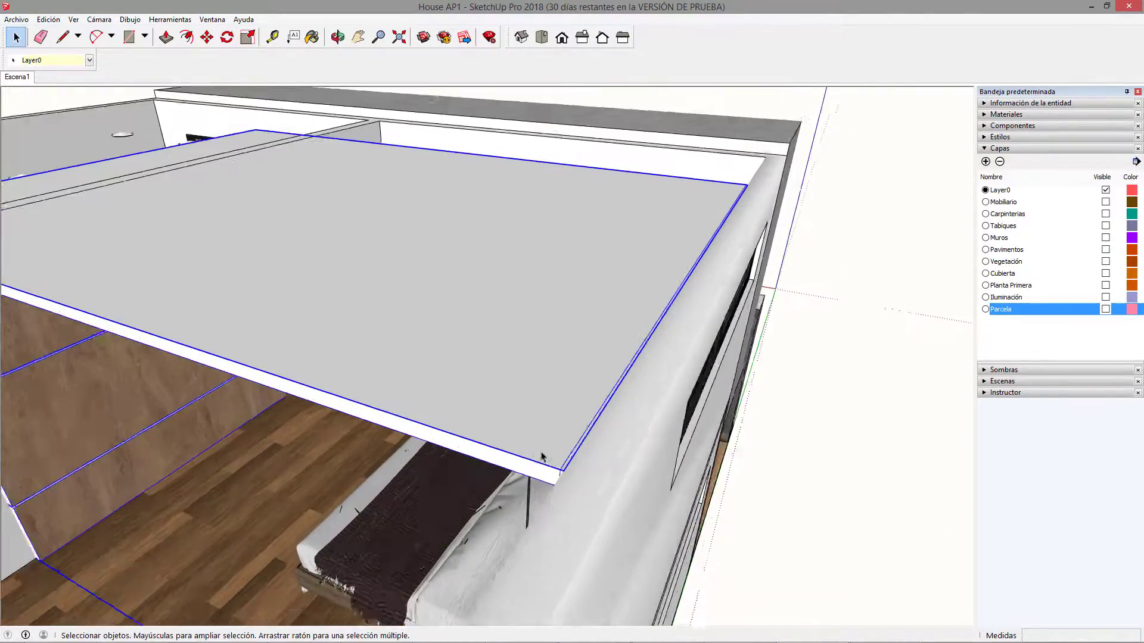
pyautogui.moveTo(542, 459); pyautogui.dragTo(660, 392, button='middle')
pyautogui.scroll(-5, 659, 391)
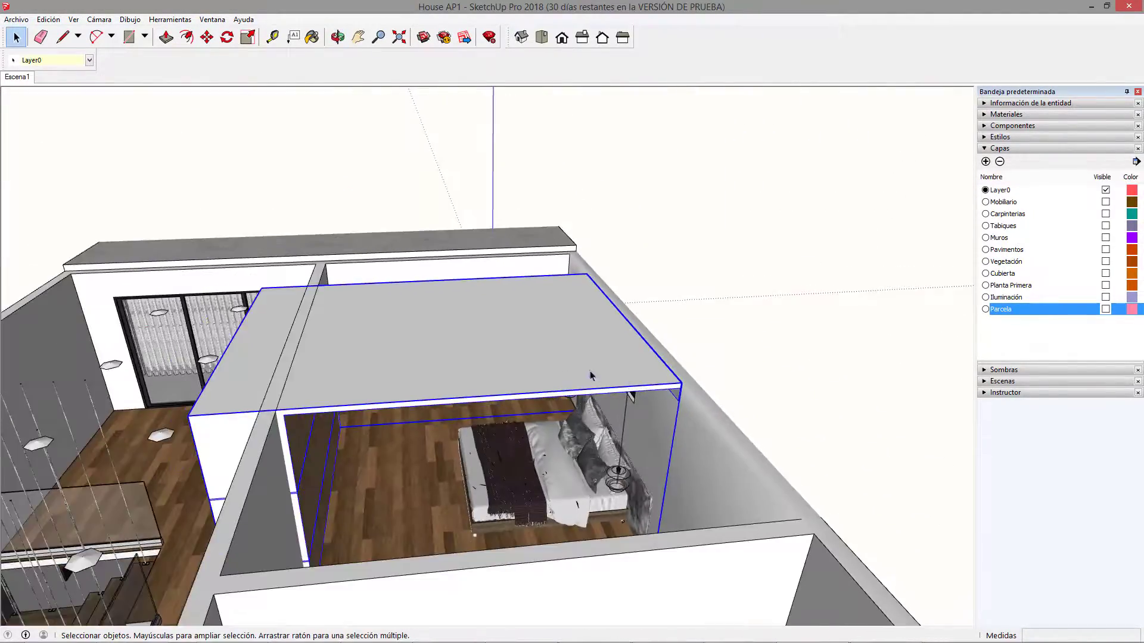
pyautogui.moveTo(593, 378); pyautogui.dragTo(452, 333, button='middle')
pyautogui.click(60, 60)
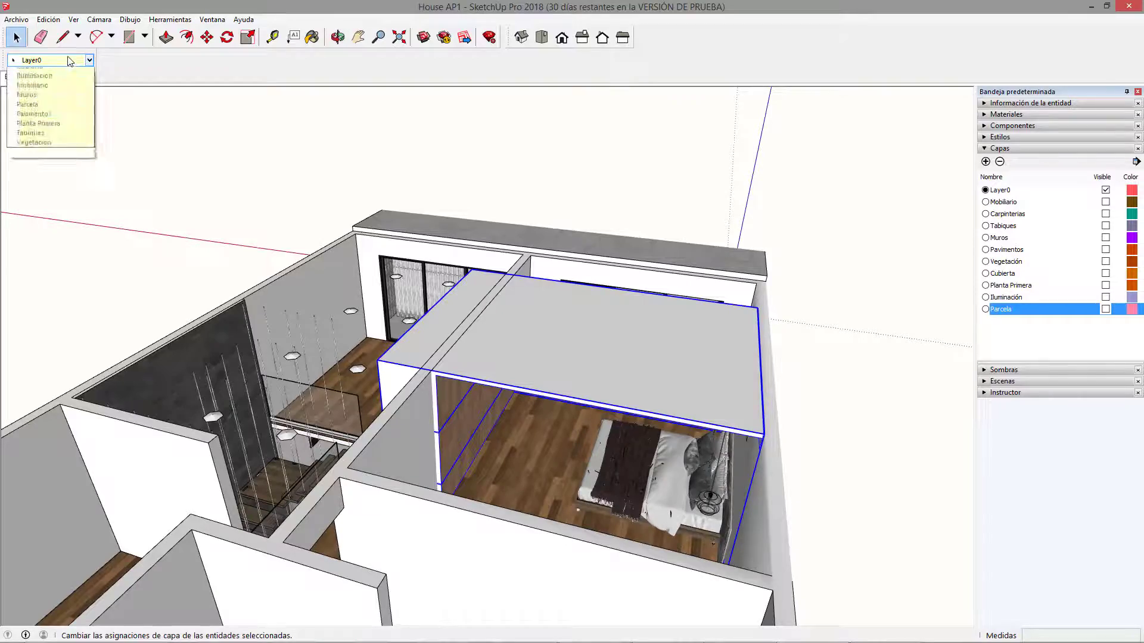
pyautogui.click(56, 111)
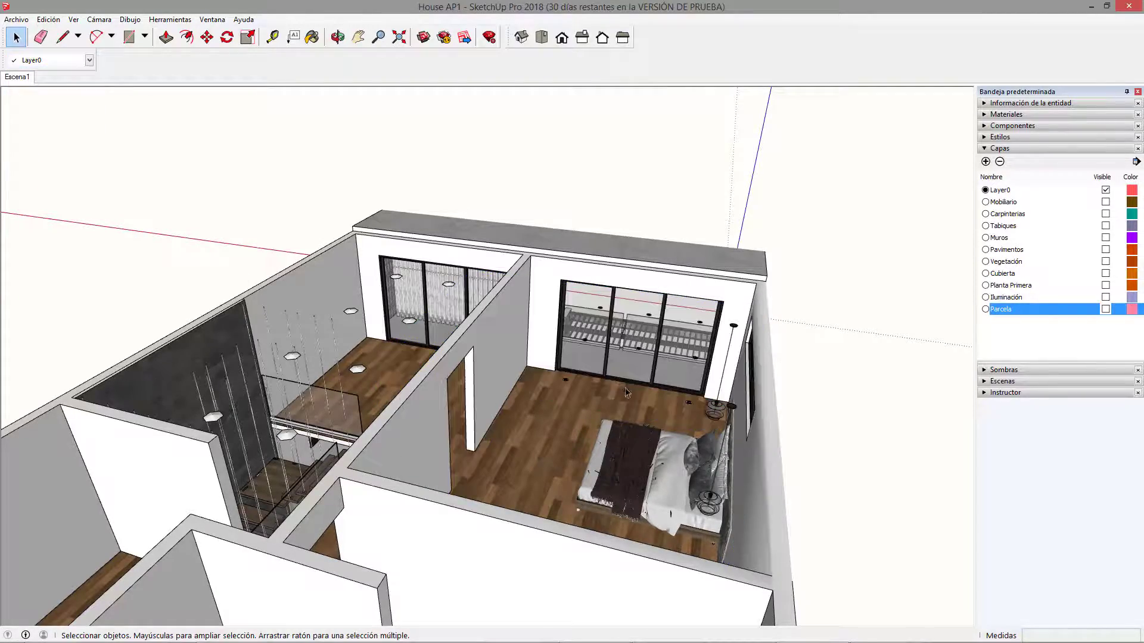
# Assign the group of upper-floor walls to the Planta Primera layer.
pyautogui.moveTo(661, 429)
pyautogui.mouseDown(button='middle')
pyautogui.moveTo(695, 429)
pyautogui.moveTo(614, 452)
pyautogui.moveTo(611, 434)
pyautogui.moveTo(818, 423)
pyautogui.moveTo(270, 458)
pyautogui.moveTo(464, 332)
pyautogui.moveTo(547, 395)
pyautogui.moveTo(572, 381)
pyautogui.moveTo(643, 441)
pyautogui.mouseUp(button='middle')
pyautogui.click(610, 434)
pyautogui.click(465, 332)
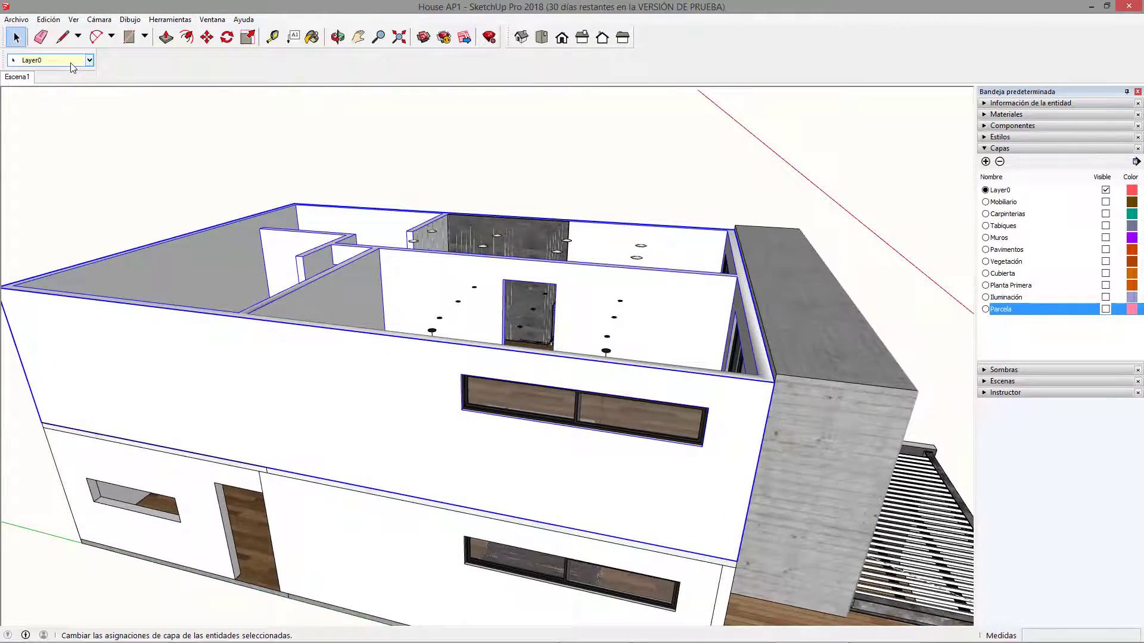
pyautogui.click(89, 59)
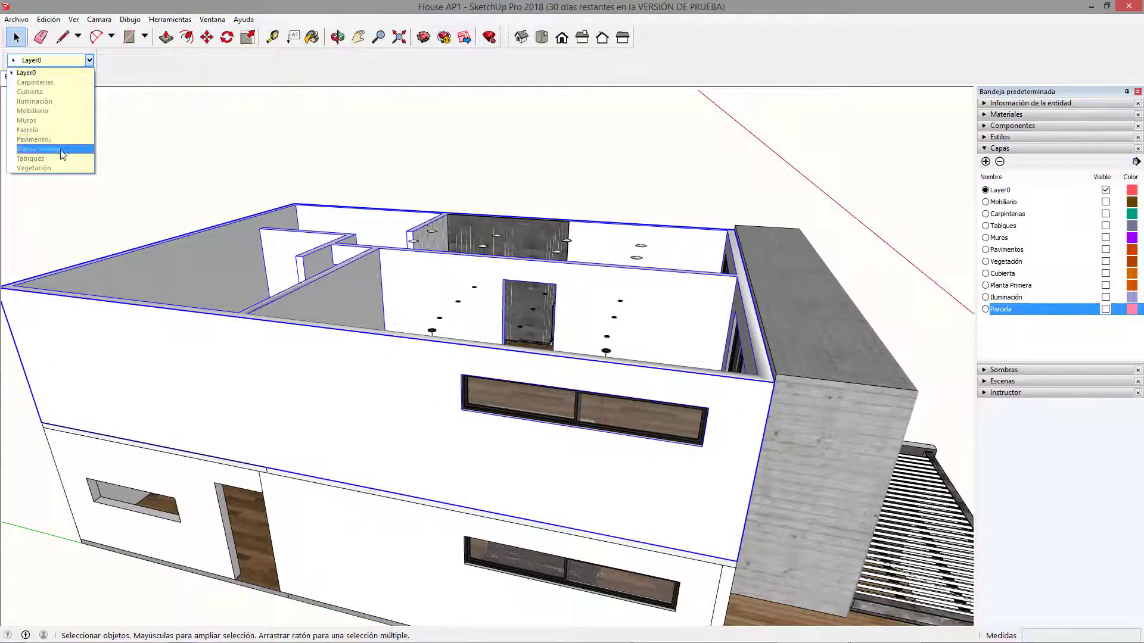
pyautogui.click(61, 150)
# Rename the Mobiliario layer as Mobiliario planta 1.
pyautogui.moveTo(477, 381); pyautogui.dragTo(560, 282, button='middle')
pyautogui.moveTo(560, 283); pyautogui.dragTo(114, 185)
pyautogui.moveTo(114, 186); pyautogui.dragTo(1066, 283, button='middle')
pyautogui.click(1007, 206)
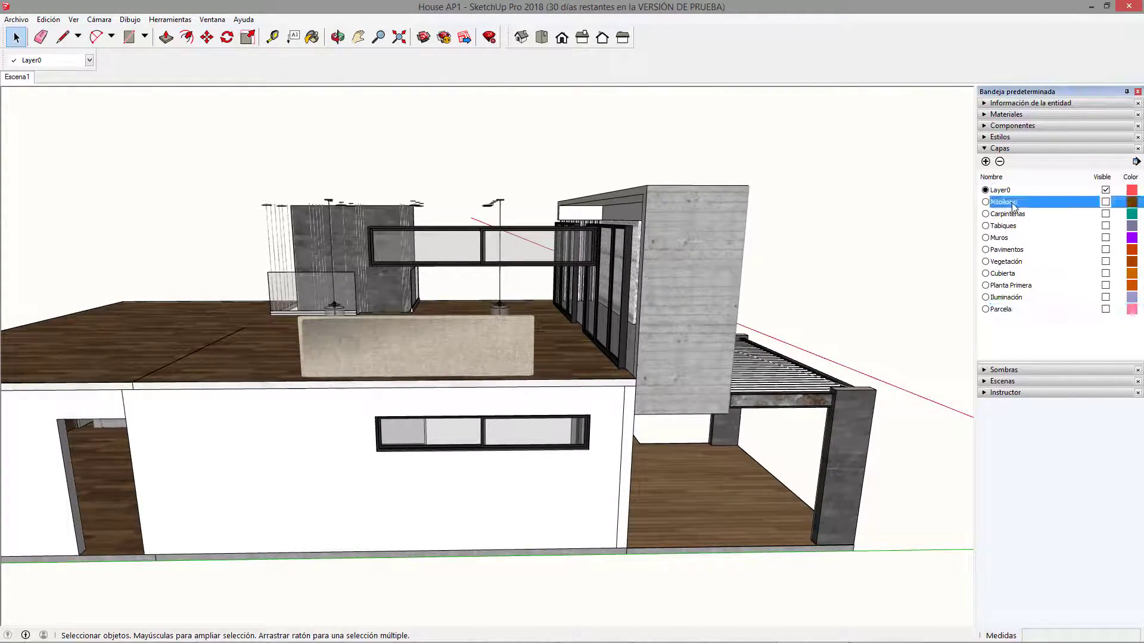
pyautogui.click(1015, 205)
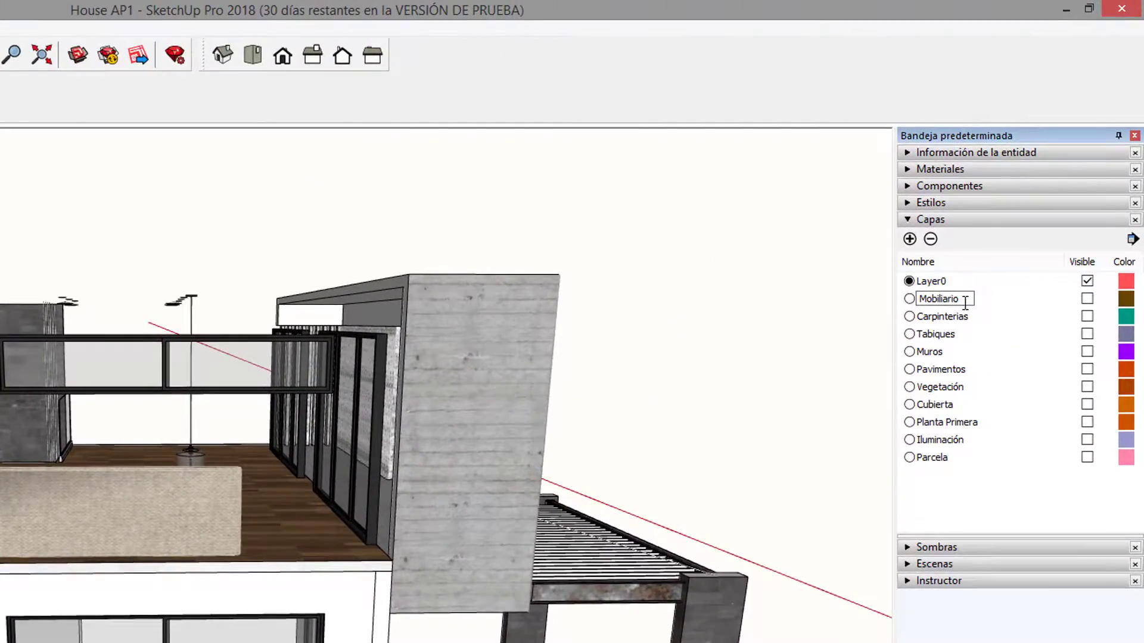
pyautogui.write('planta 1')
pyautogui.press('Return')
# Add a new layer named Mobiliario planta Baja.
pyautogui.click(910, 239)
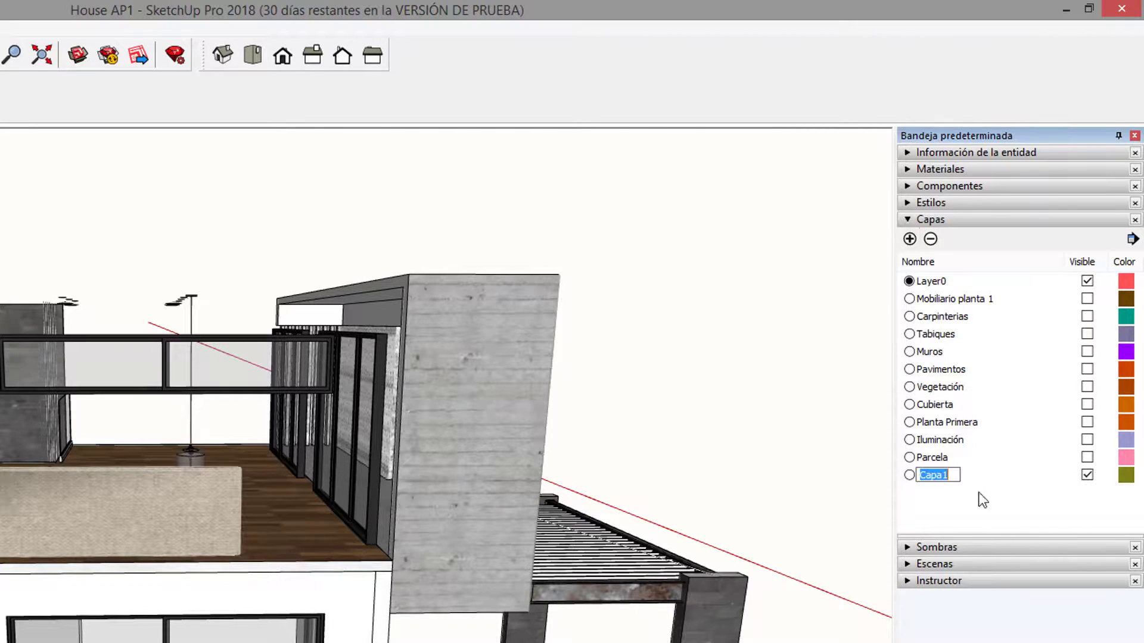
pyautogui.write(';')
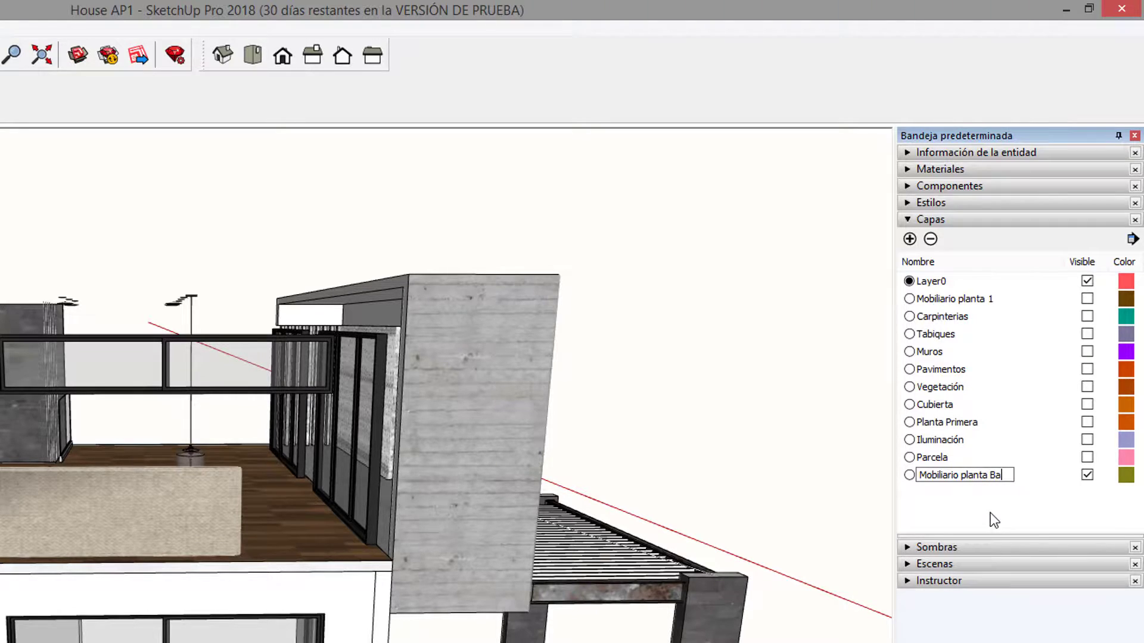
pyautogui.write('ja')
pyautogui.press('Return')
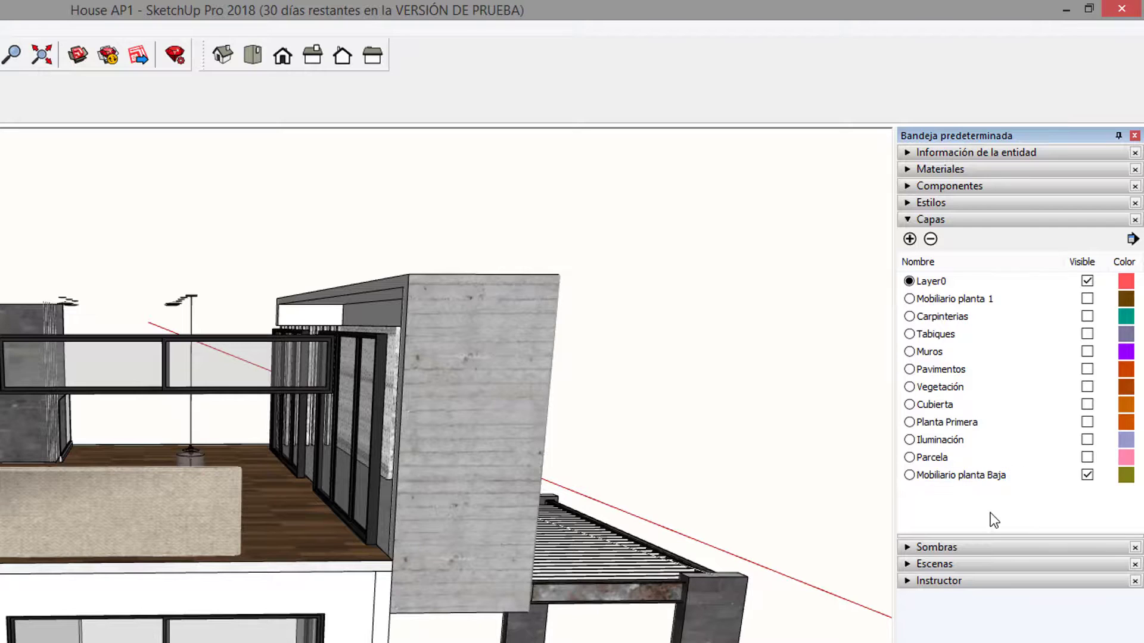
# Sort the layer list by name in ascending alphabetical order.
pyautogui.click(932, 263)
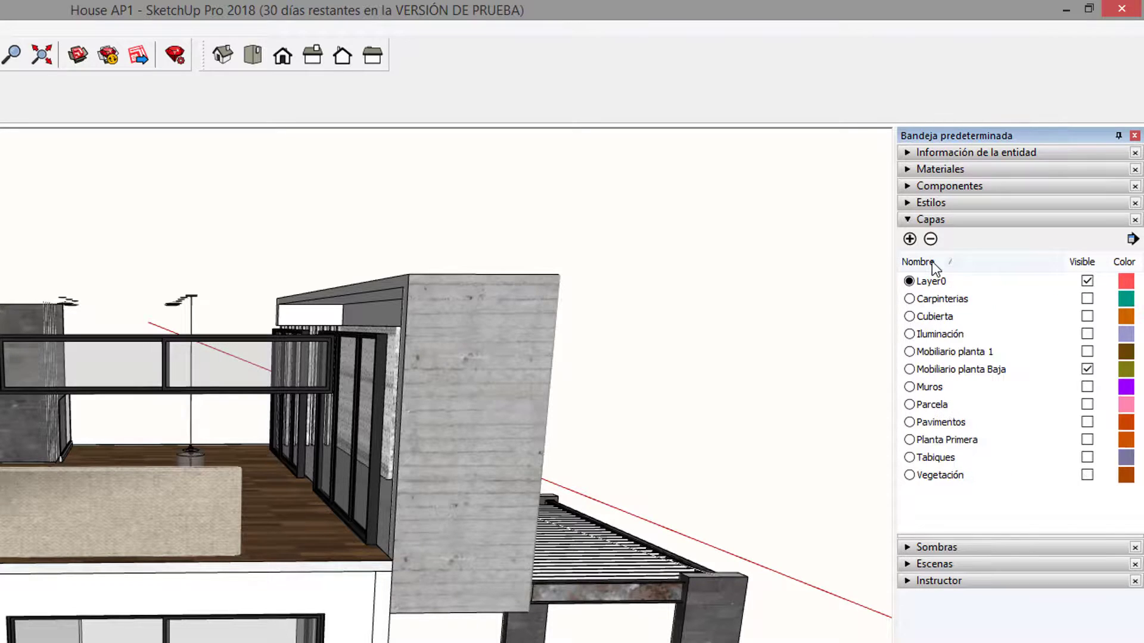
pyautogui.click(932, 263)
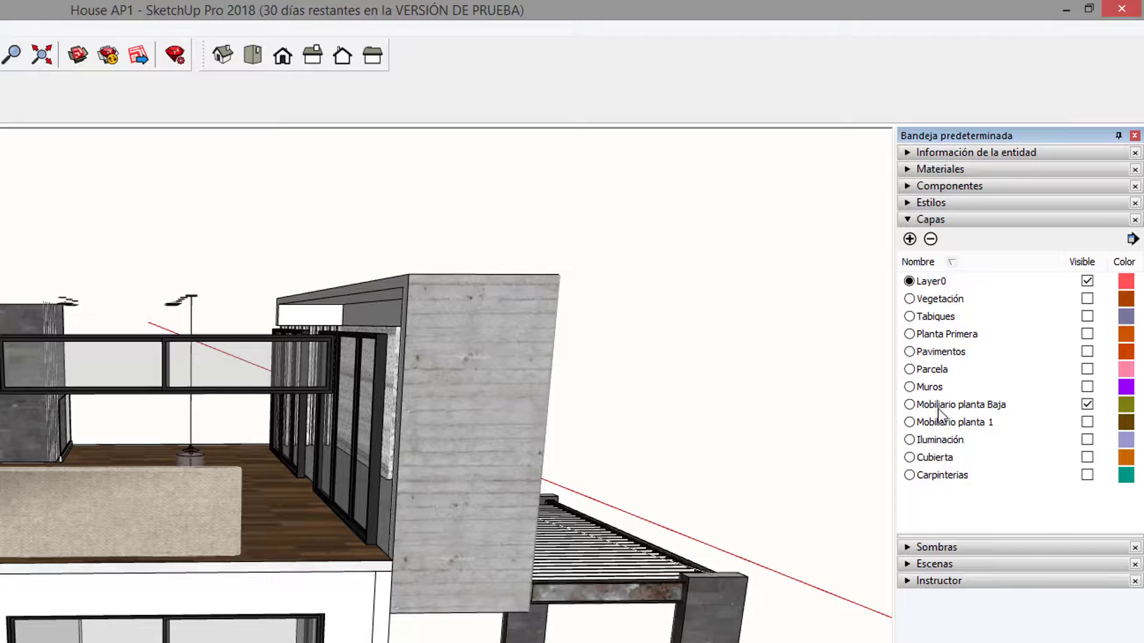
pyautogui.click(925, 263)
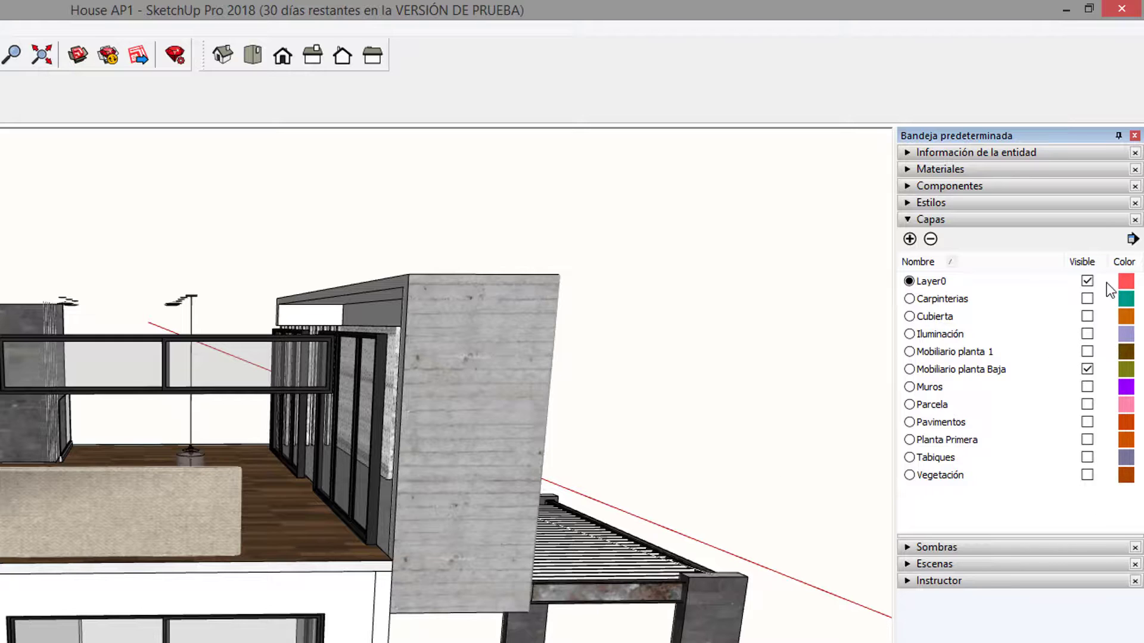
# Change the Tabiques layer's color to brown using the color wheel.
pyautogui.moveTo(753, 469); pyautogui.dragTo(578, 519, button='middle')
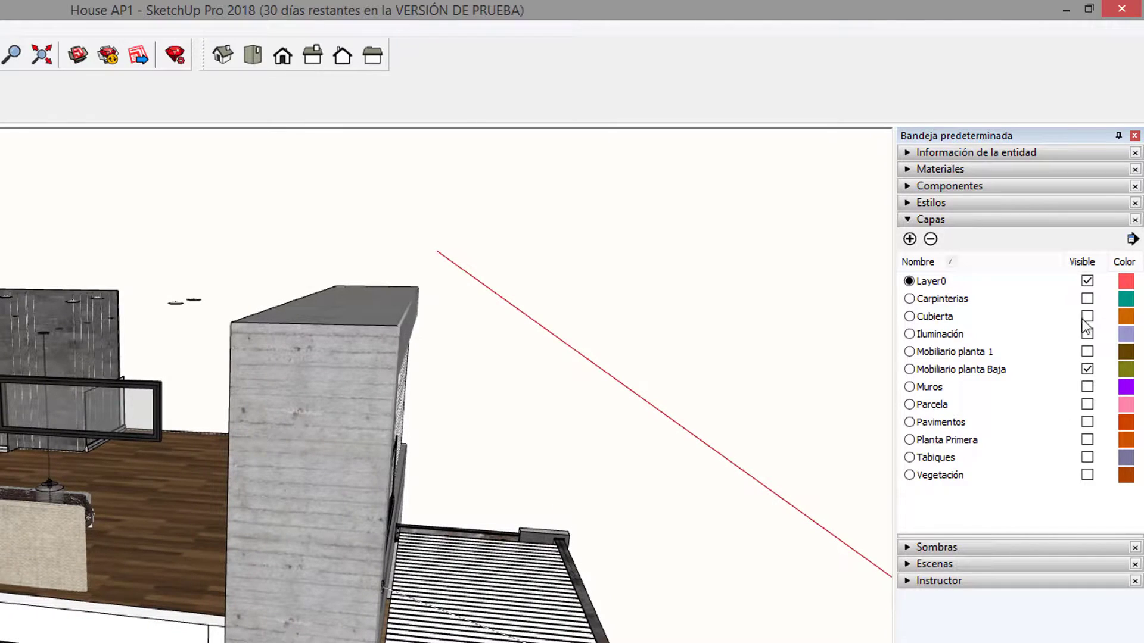
pyautogui.click(1125, 459)
pyautogui.click(255, 437)
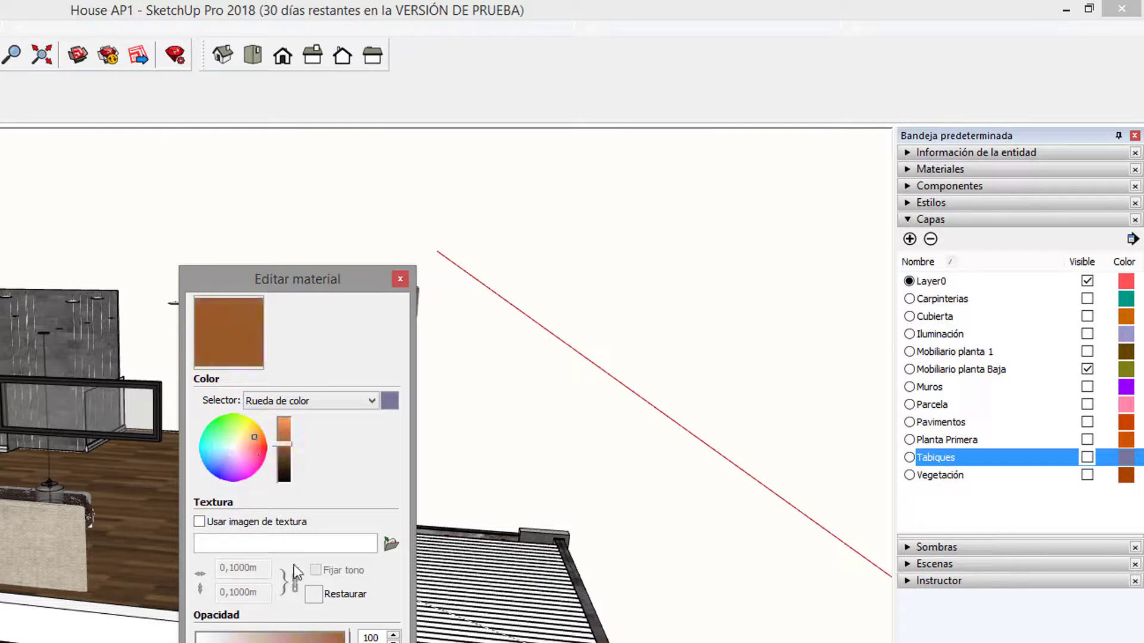
pyautogui.press('Return')
# Assign the upper-floor headboard panel, the dark wall panel and the glass railing to the Mobiliario planta 1 layer.
pyautogui.moveTo(352, 452); pyautogui.dragTo(618, 291, button='middle')
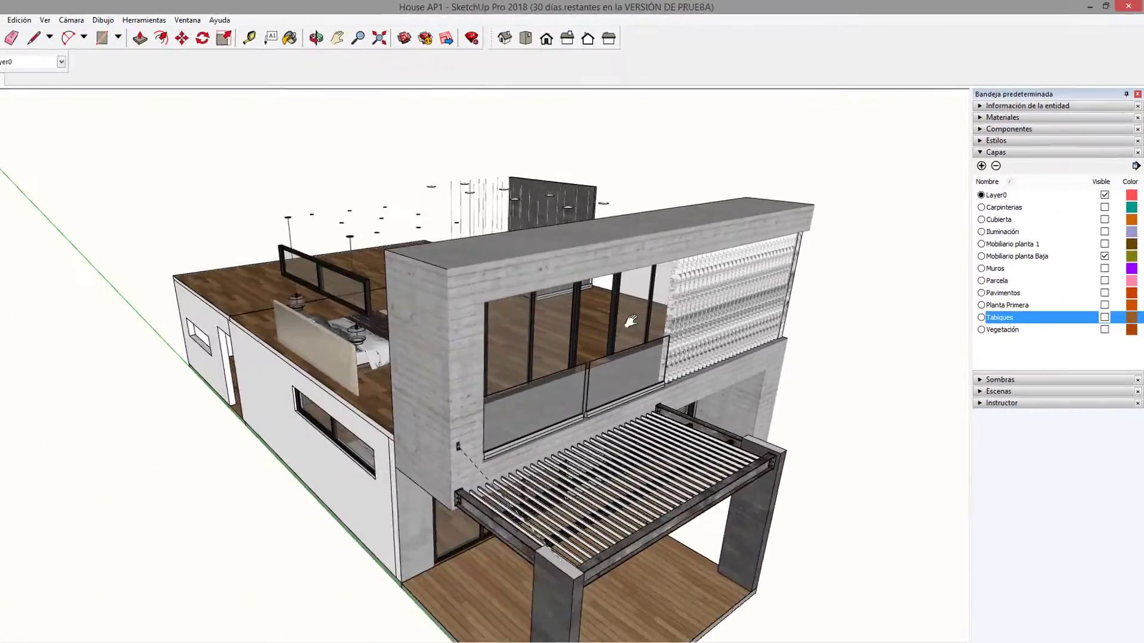
pyautogui.scroll(6, 532, 271)
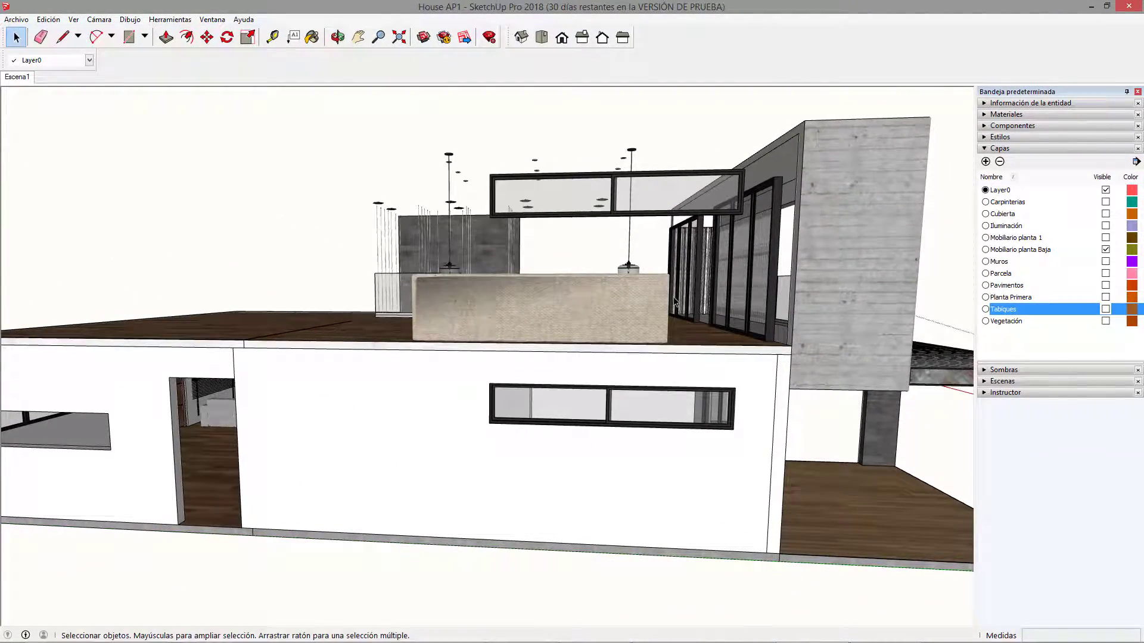
pyautogui.click(487, 273)
pyautogui.keyDown('shift'); pyautogui.click(499, 247); pyautogui.keyUp('shift')
pyautogui.moveTo(499, 247); pyautogui.dragTo(405, 290, button='middle')
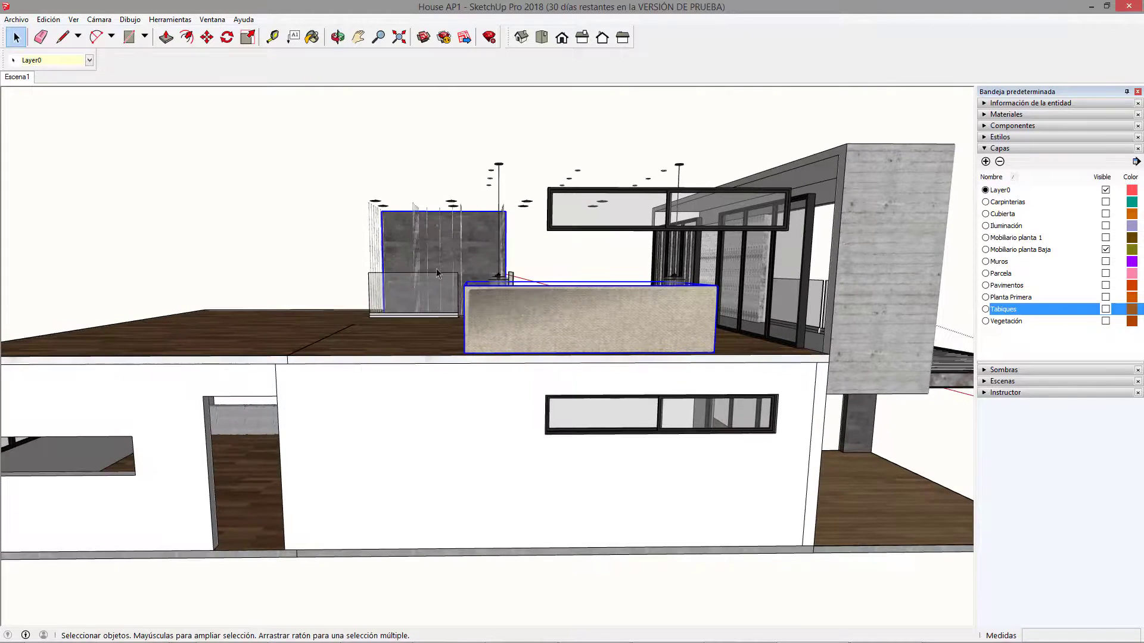
pyautogui.keyDown('shift'); pyautogui.click(405, 290); pyautogui.keyUp('shift')
pyautogui.click(72, 60)
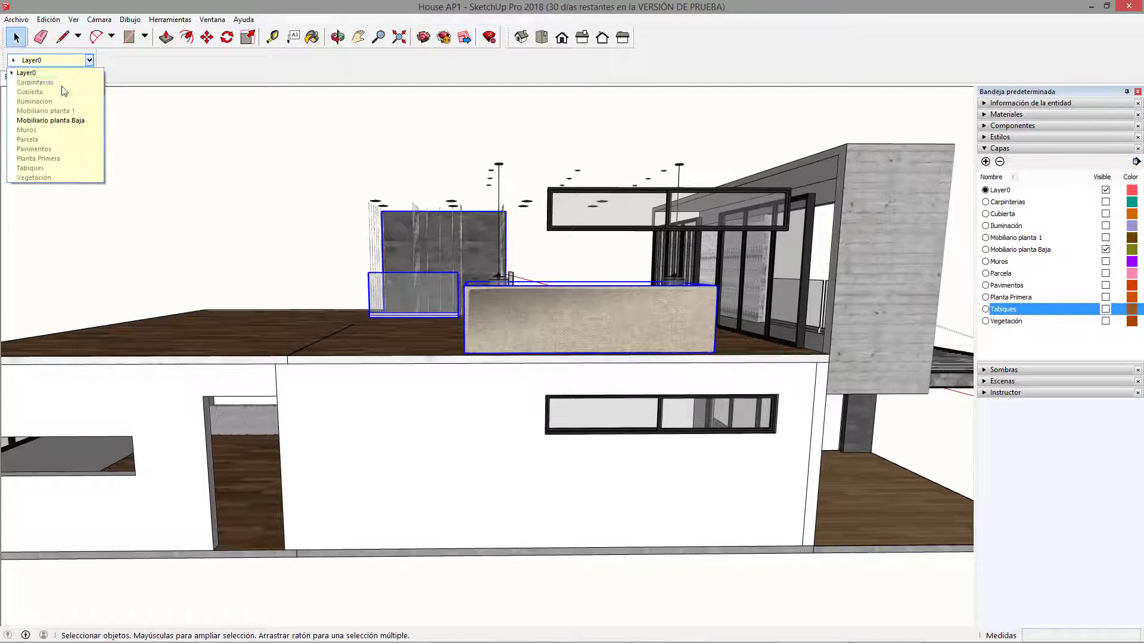
pyautogui.click(64, 111)
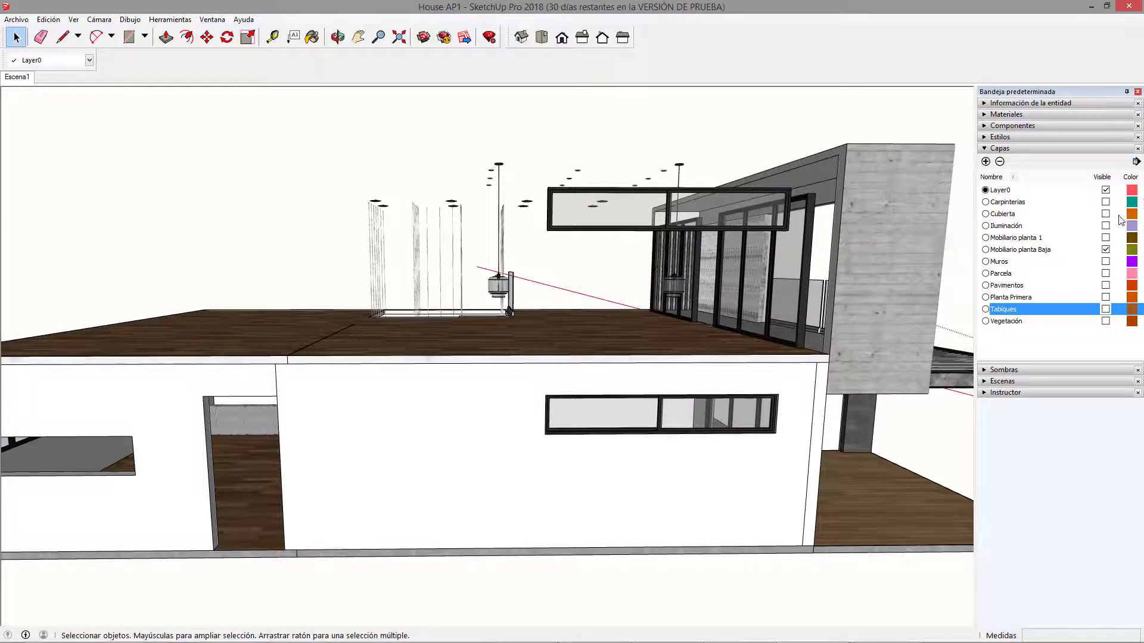
# Hide the Mobiliario planta Baja layer and rename the Iluminación layer as Iluminación 1.
pyautogui.click(1105, 250)
pyautogui.moveTo(572, 238); pyautogui.dragTo(614, 199, button='middle')
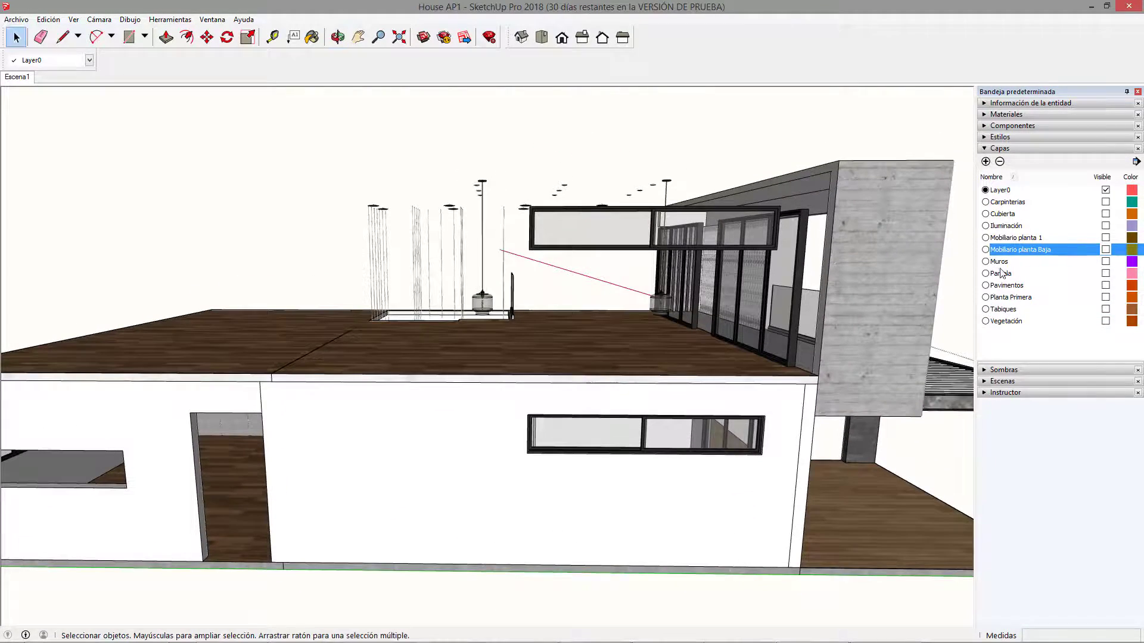
pyautogui.doubleClick(1010, 226)
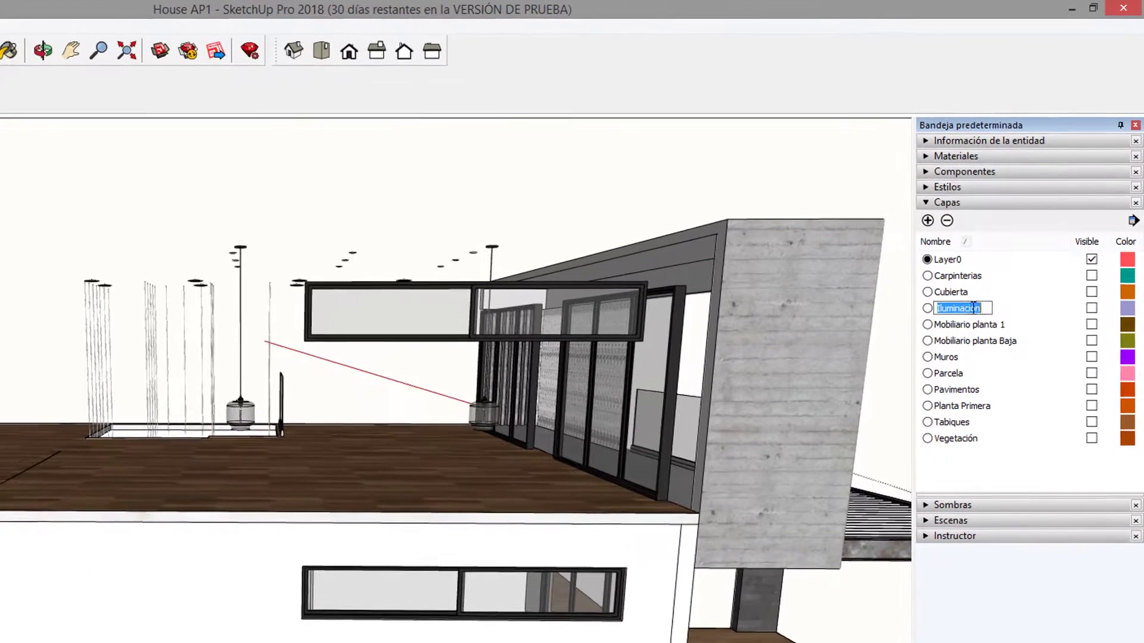
pyautogui.write('1')
pyautogui.press('Return')
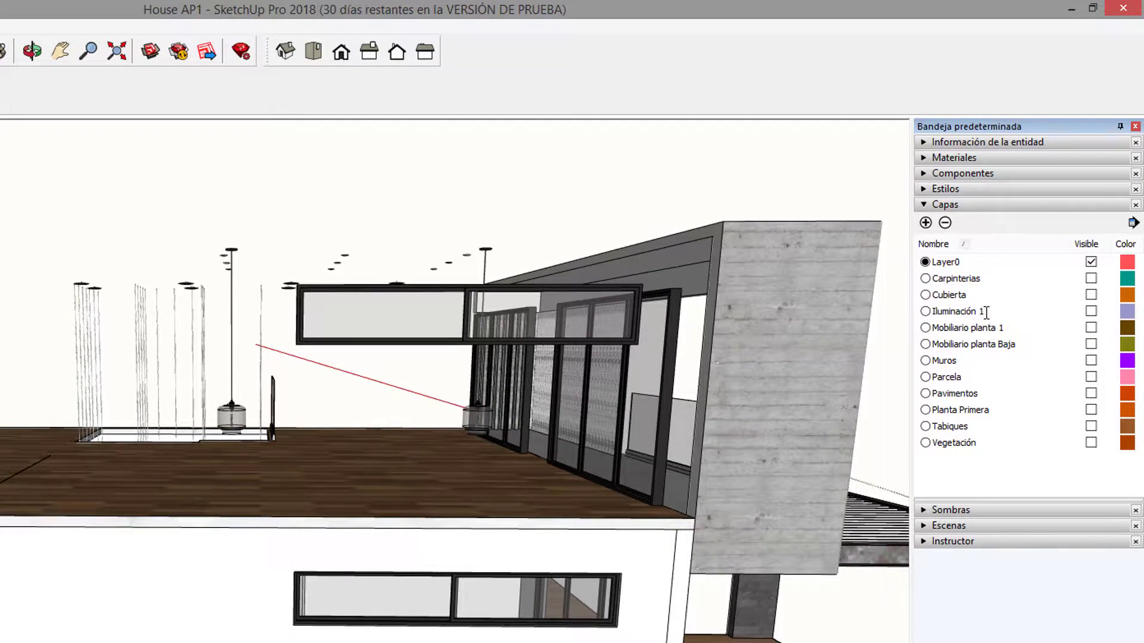
# Add a layer named Iluminación P Baja.
pyautogui.click(925, 223)
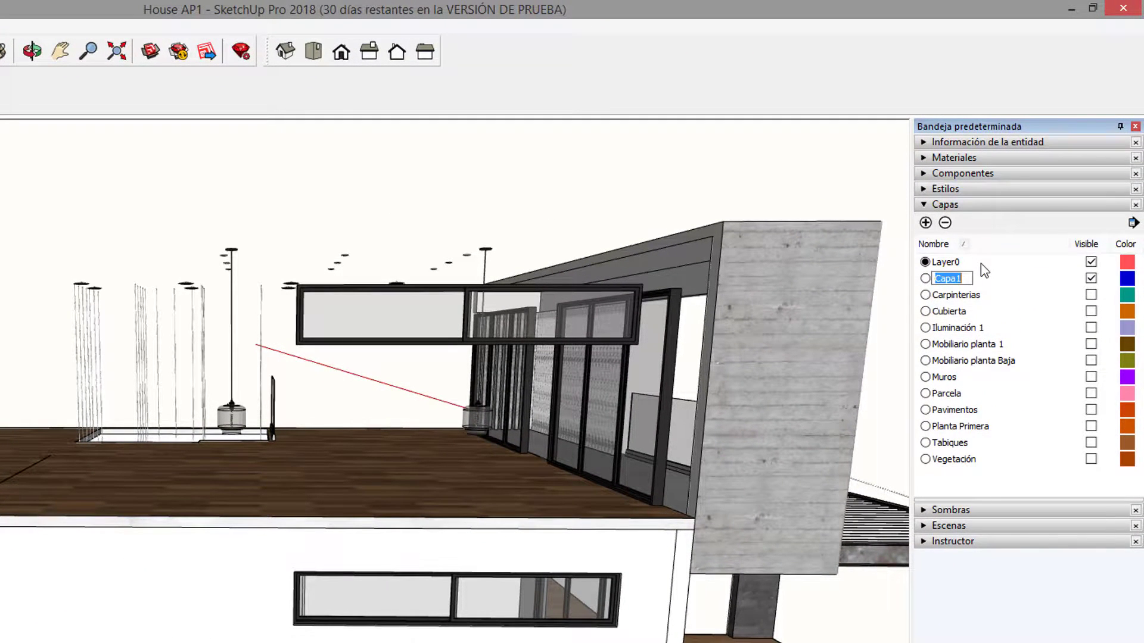
pyautogui.write('Iluminar')
pyautogui.write('ja')
pyautogui.press('Return')
# Select the upper-floor strip window and sliding glass doors, and rename the Carpinterias layer as Carpinterias 1.
pyautogui.moveTo(873, 273); pyautogui.dragTo(861, 256, button='middle')
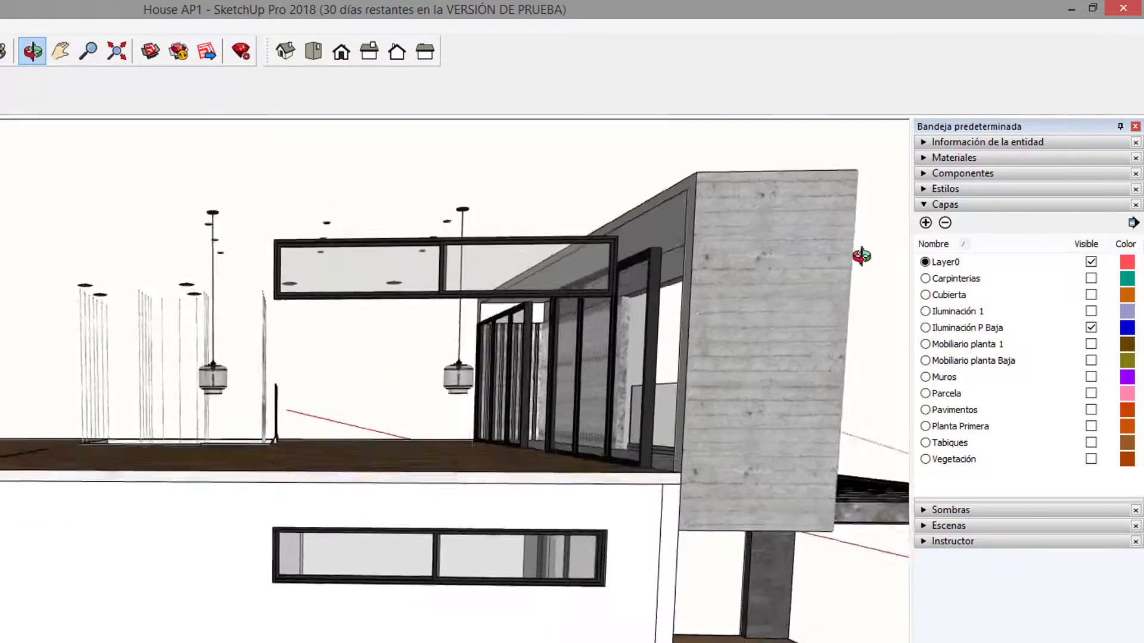
pyautogui.click(378, 306)
pyautogui.moveTo(378, 306); pyautogui.dragTo(182, 368, button='middle')
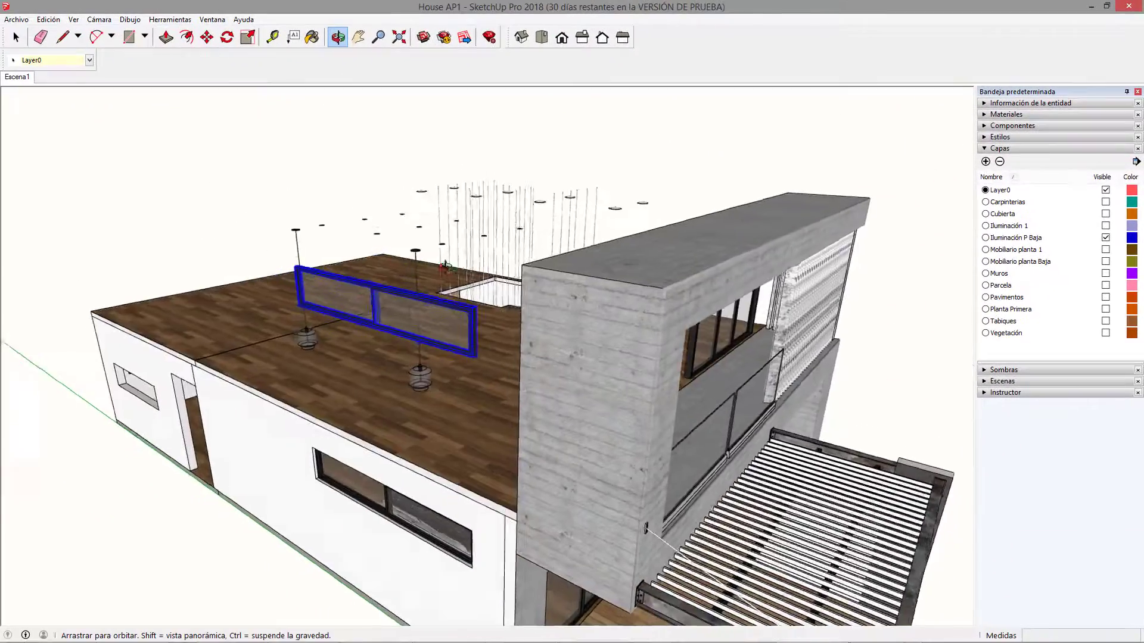
pyautogui.moveTo(446, 267); pyautogui.dragTo(672, 262, button='middle')
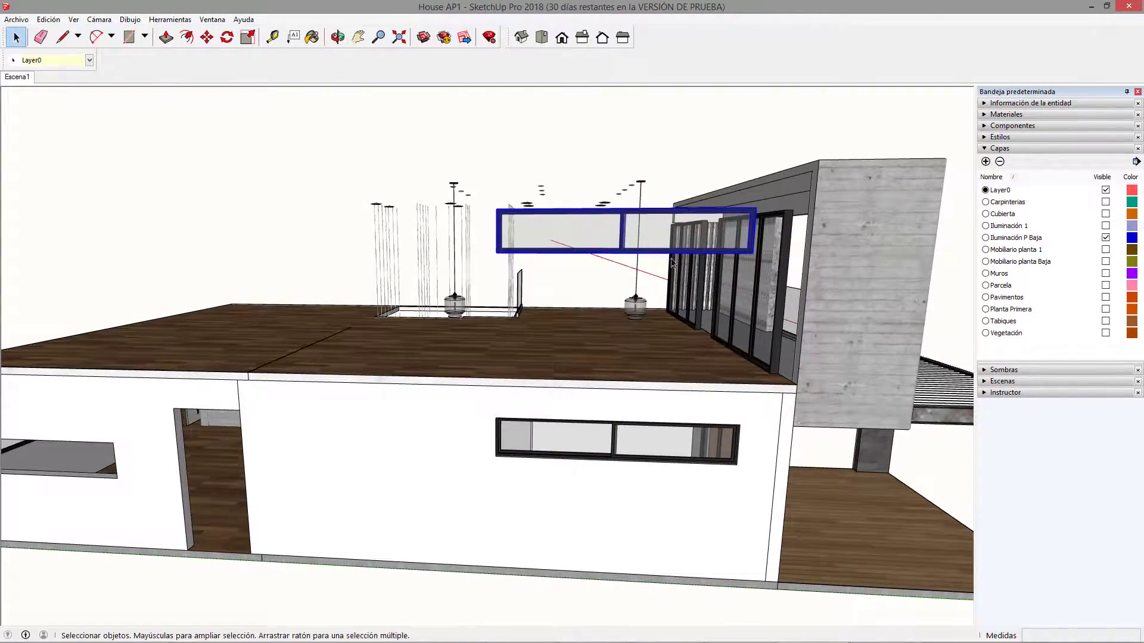
pyautogui.keyDown('shift'); pyautogui.click(753, 290); pyautogui.keyUp('shift')
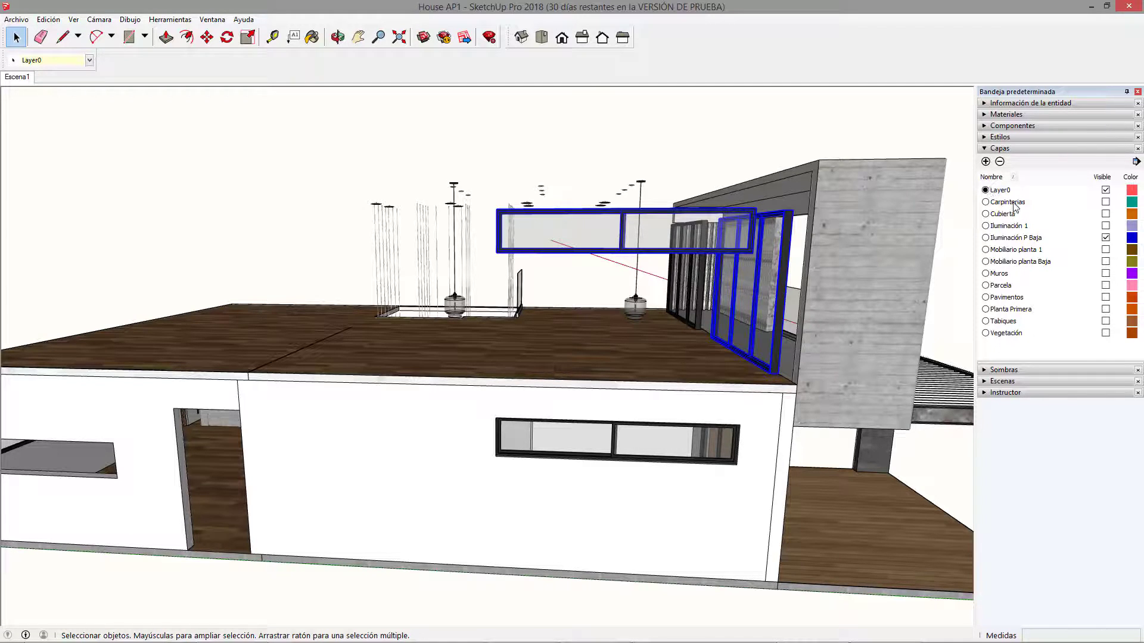
pyautogui.doubleClick(1015, 205)
pyautogui.click(1034, 201)
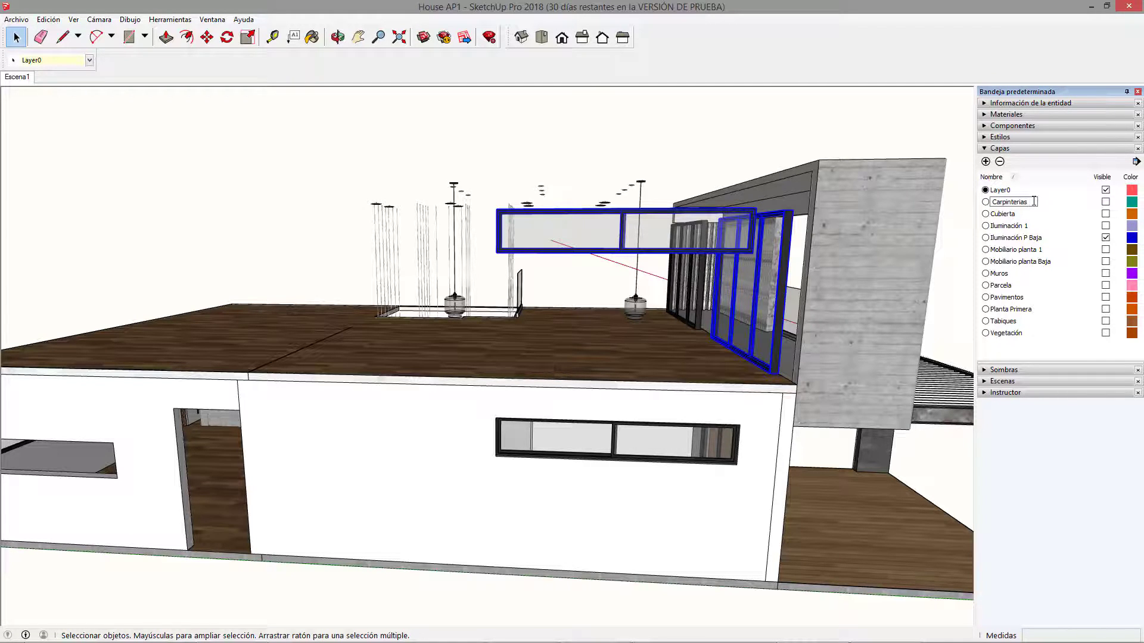
pyautogui.press('Return')
# Add a layer named Carpinteria P Baja and hide both it and the Iluminación P Baja layer.
pyautogui.click(986, 162)
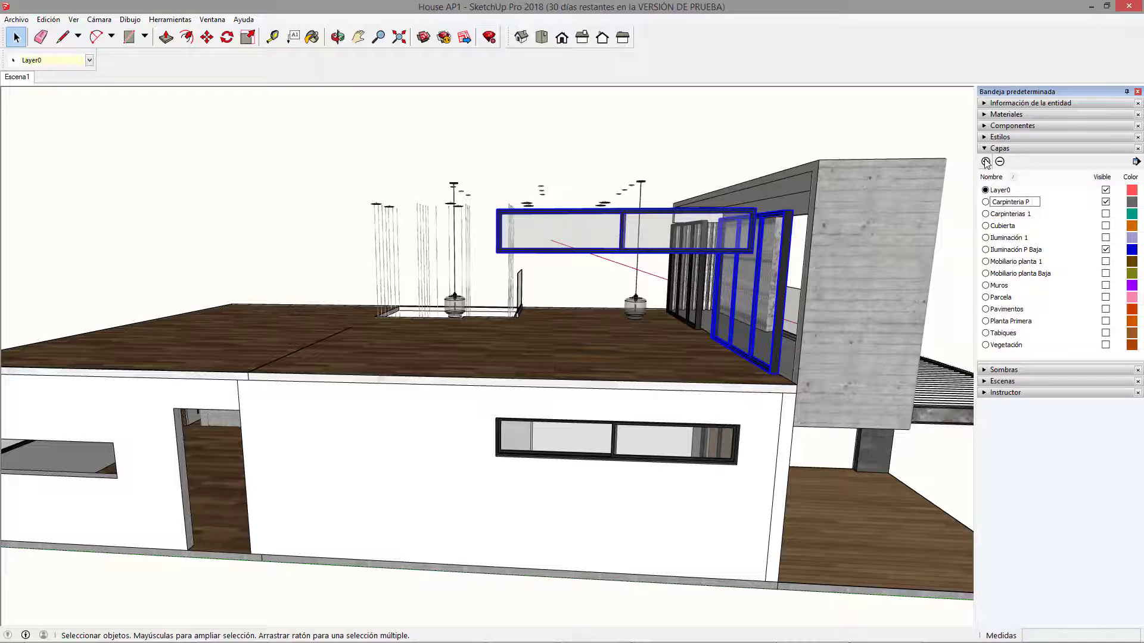
pyautogui.write('Carpinteria P Baja')
pyautogui.press('Return')
pyautogui.click(1105, 202)
pyautogui.click(1105, 250)
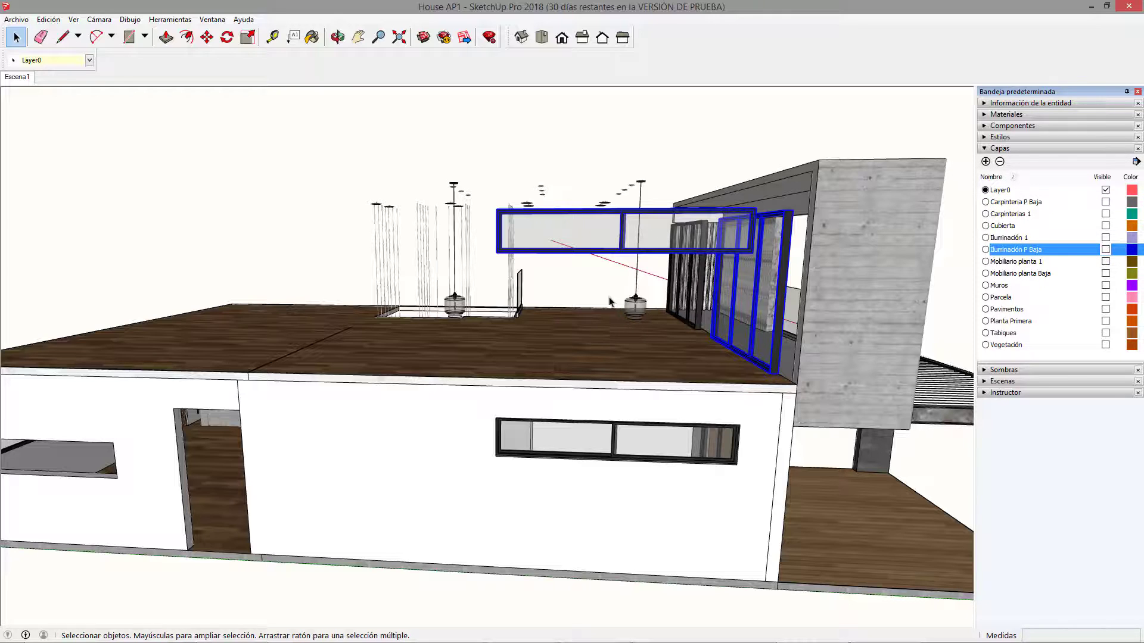
# Add the two glass balcony railings to the window and door selection and assign everything to the Carpinterias 1 layer.
pyautogui.moveTo(608, 298); pyautogui.dragTo(589, 280, button='middle')
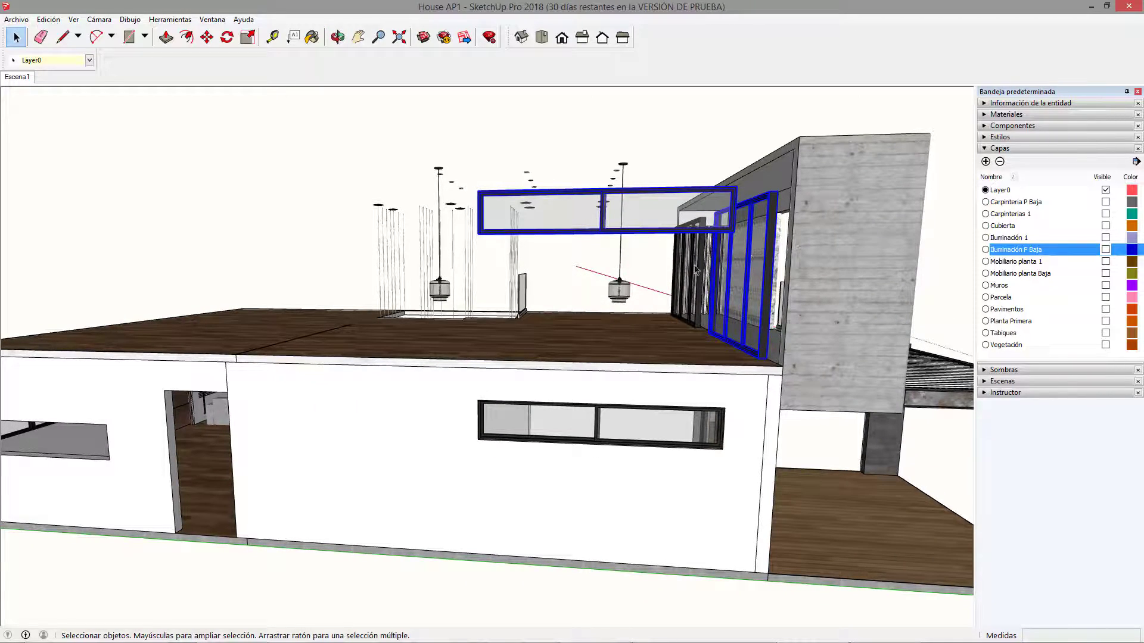
pyautogui.moveTo(696, 269); pyautogui.dragTo(489, 275, button='middle')
pyautogui.keyDown('ctrl'); pyautogui.click(581, 353); pyautogui.keyUp('ctrl')
pyautogui.keyDown('ctrl'); pyautogui.click(665, 353); pyautogui.keyUp('ctrl')
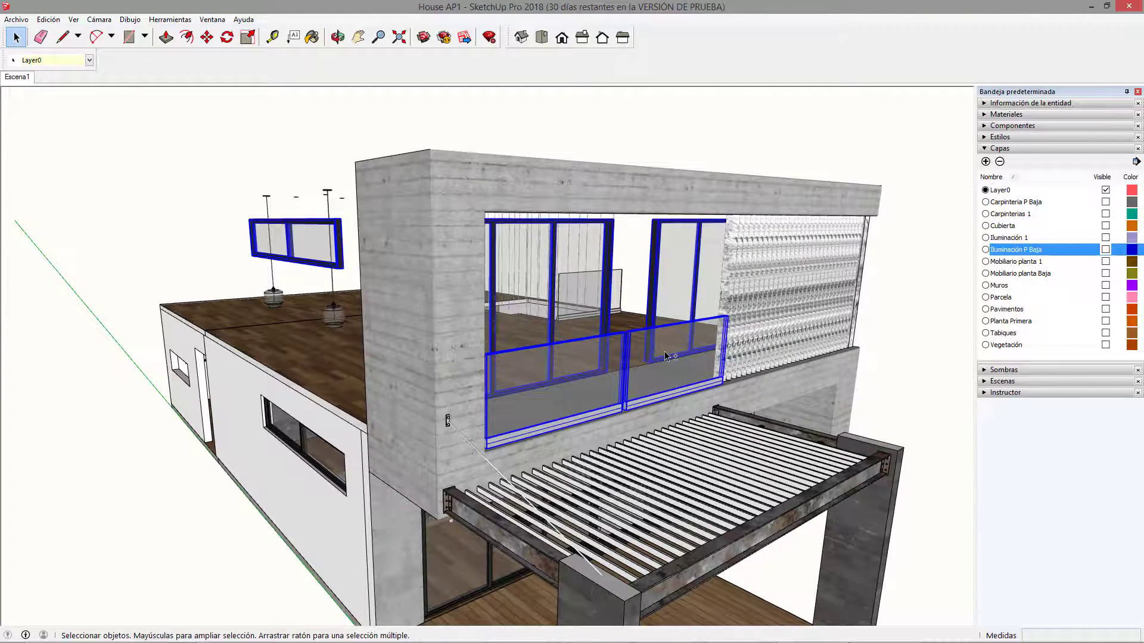
pyautogui.click(72, 61)
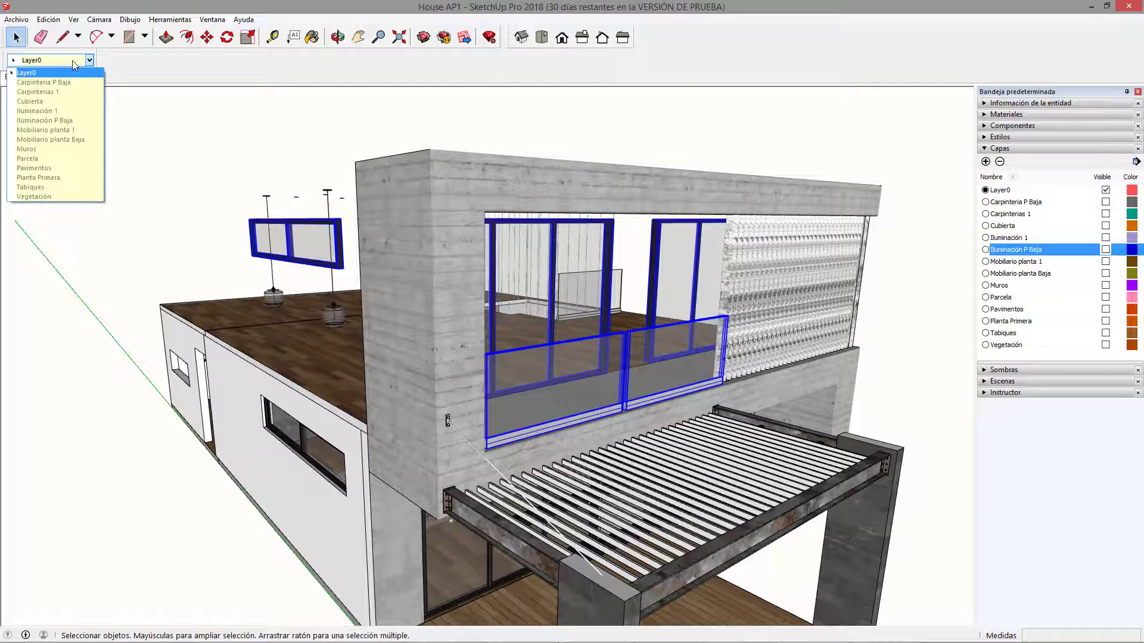
pyautogui.click(66, 93)
# Assign the small framed glass panel beside the stair opening to the Carpinterias 1 layer.
pyautogui.moveTo(715, 536); pyautogui.dragTo(1083, 298, button='middle')
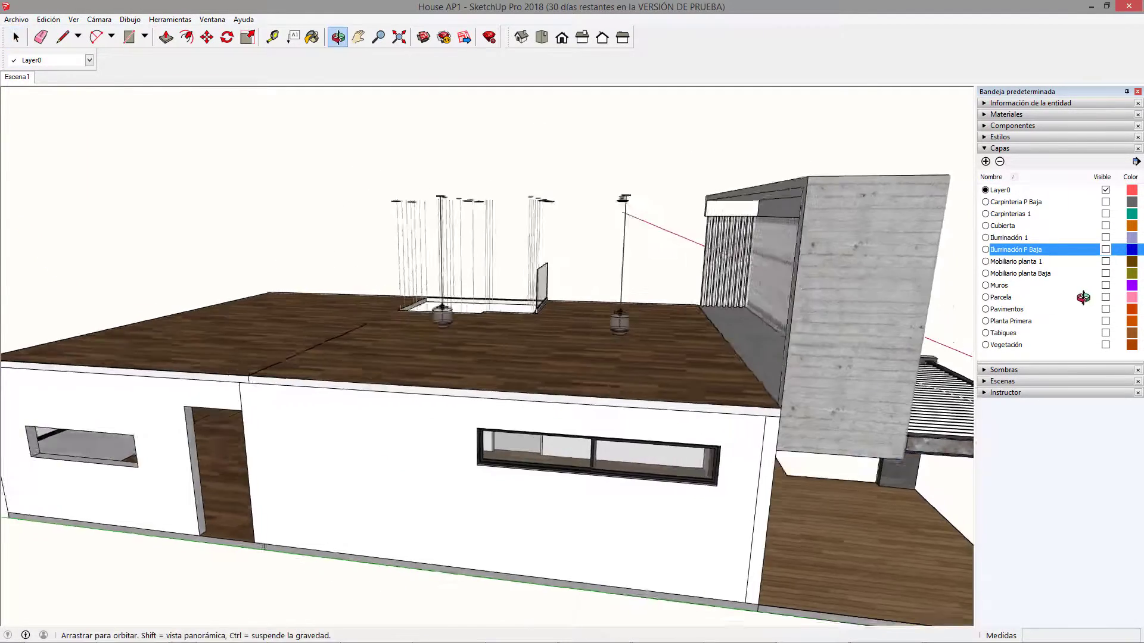
pyautogui.moveTo(539, 292)
pyautogui.mouseDown(button='middle')
pyautogui.moveTo(635, 284)
pyautogui.moveTo(522, 289)
pyautogui.mouseUp(button='middle')
pyautogui.click(546, 296)
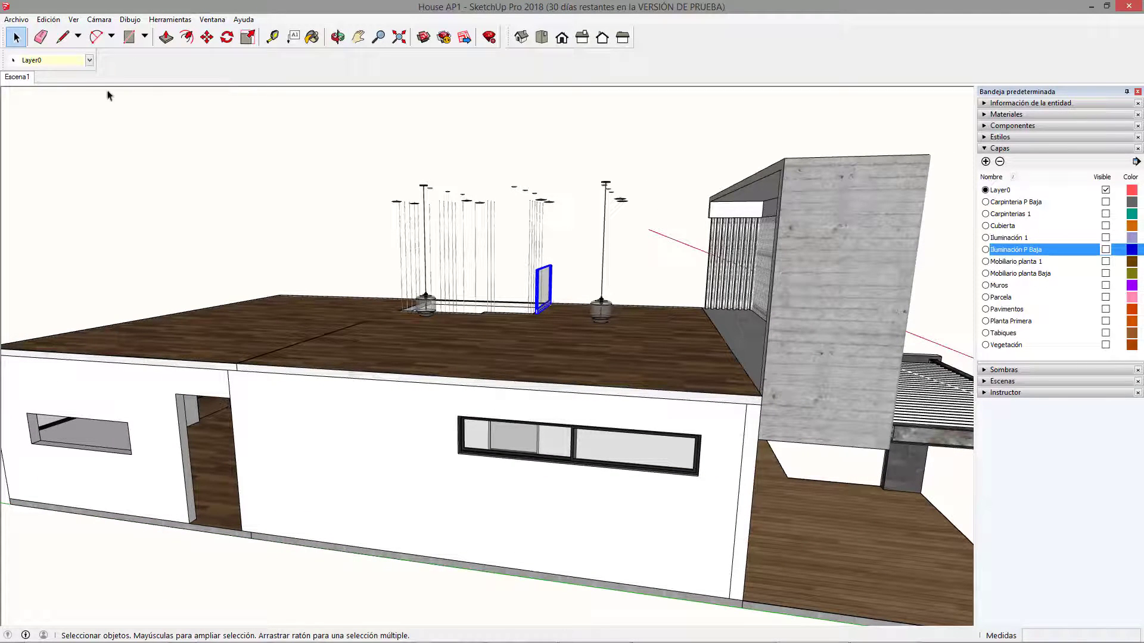
pyautogui.click(89, 59)
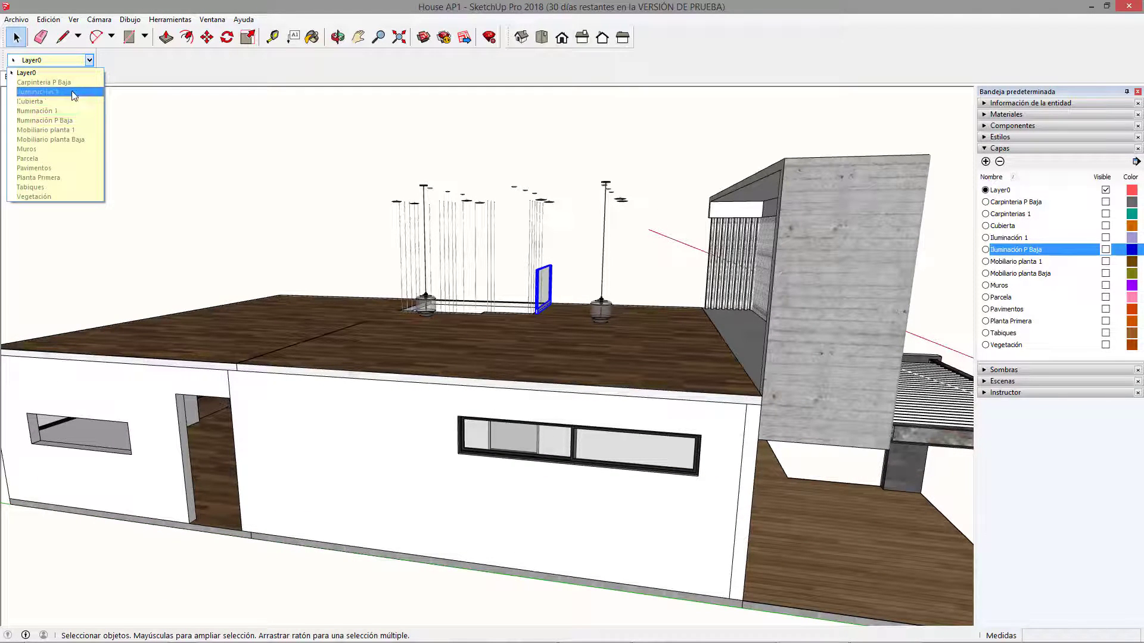
pyautogui.click(66, 91)
# Select the recessed ceiling lights and the pendant lamp group above the upper floor and assign them to the Iluminación P Baja layer.
pyautogui.moveTo(467, 324); pyautogui.dragTo(518, 247, button='middle')
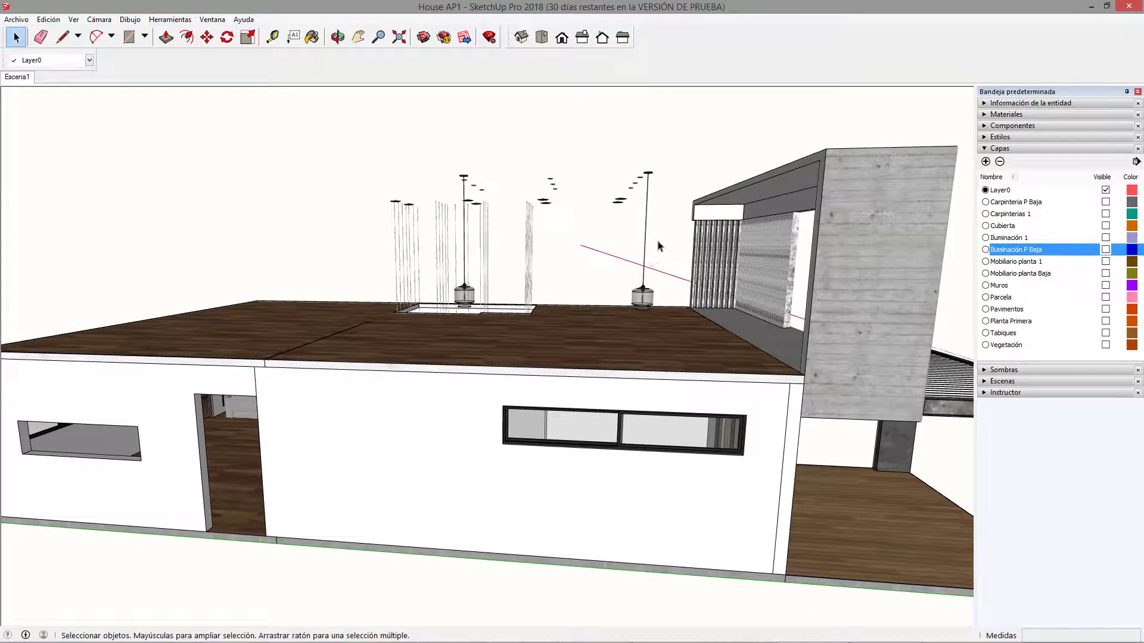
pyautogui.moveTo(591, 169); pyautogui.dragTo(590, 169)
pyautogui.moveTo(587, 143); pyautogui.dragTo(659, 253)
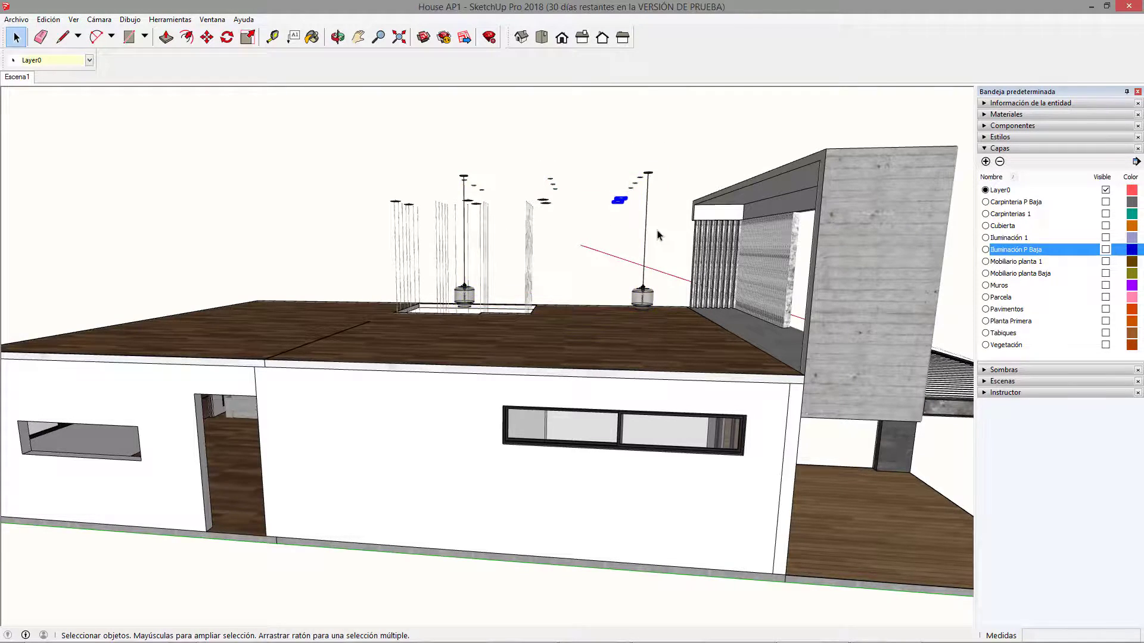
pyautogui.moveTo(613, 201); pyautogui.dragTo(644, 190, button='middle')
pyautogui.moveTo(290, 89); pyautogui.dragTo(672, 239)
pyautogui.moveTo(471, 182); pyautogui.dragTo(576, 323, button='middle')
pyautogui.click(581, 399)
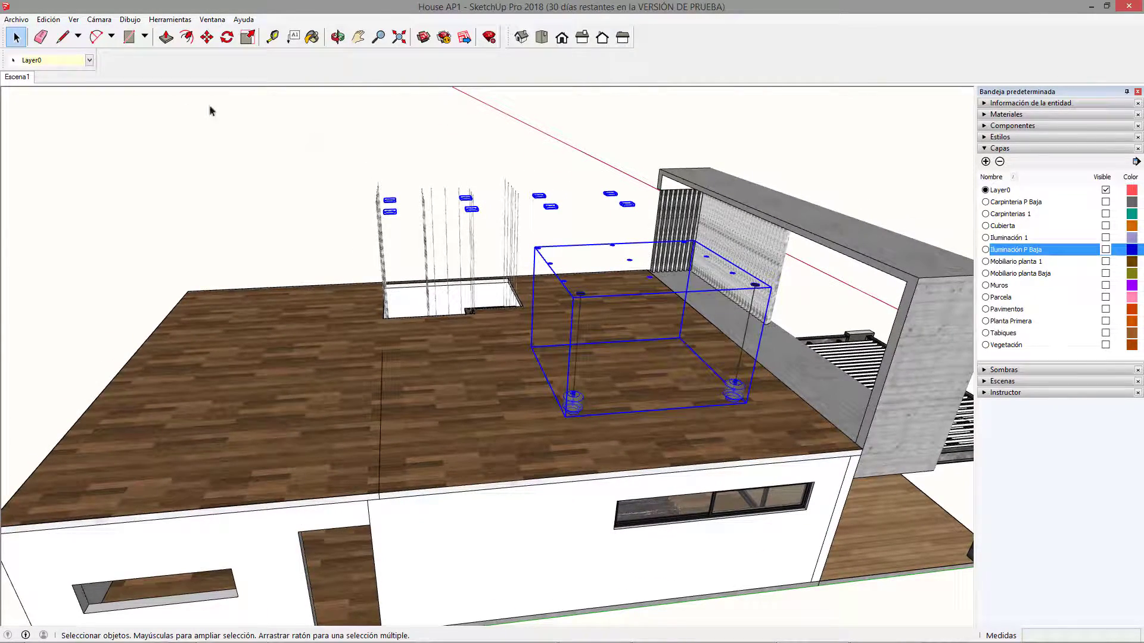
pyautogui.click(83, 61)
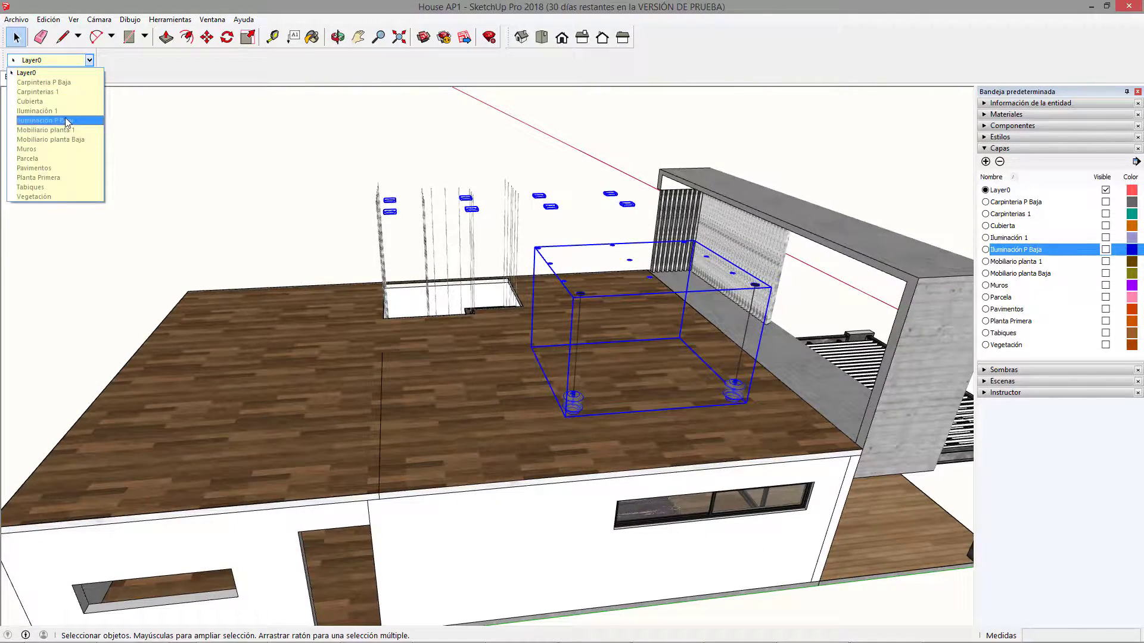
pyautogui.click(67, 120)
# Assign the group of thin hanging strands above the stair opening to the Iluminación P Baja layer.
pyautogui.moveTo(524, 191); pyautogui.dragTo(938, 203, button='middle')
pyautogui.moveTo(421, 307); pyautogui.dragTo(941, 321, button='middle')
pyautogui.click(335, 208)
pyautogui.moveTo(335, 208); pyautogui.dragTo(628, 316, button='middle')
pyautogui.click(74, 65)
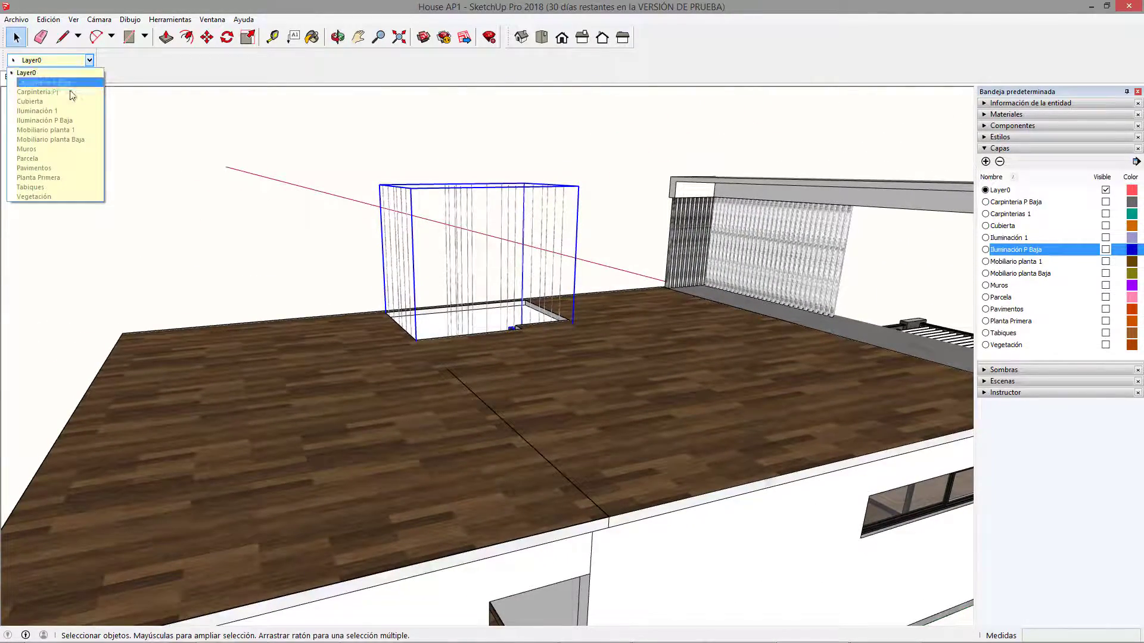
pyautogui.click(41, 123)
# Create a hidden layer named Techo Planta 1 and assign the wood-floored upper slab to it.
pyautogui.moveTo(542, 358); pyautogui.dragTo(963, 322, button='middle')
pyautogui.click(550, 355)
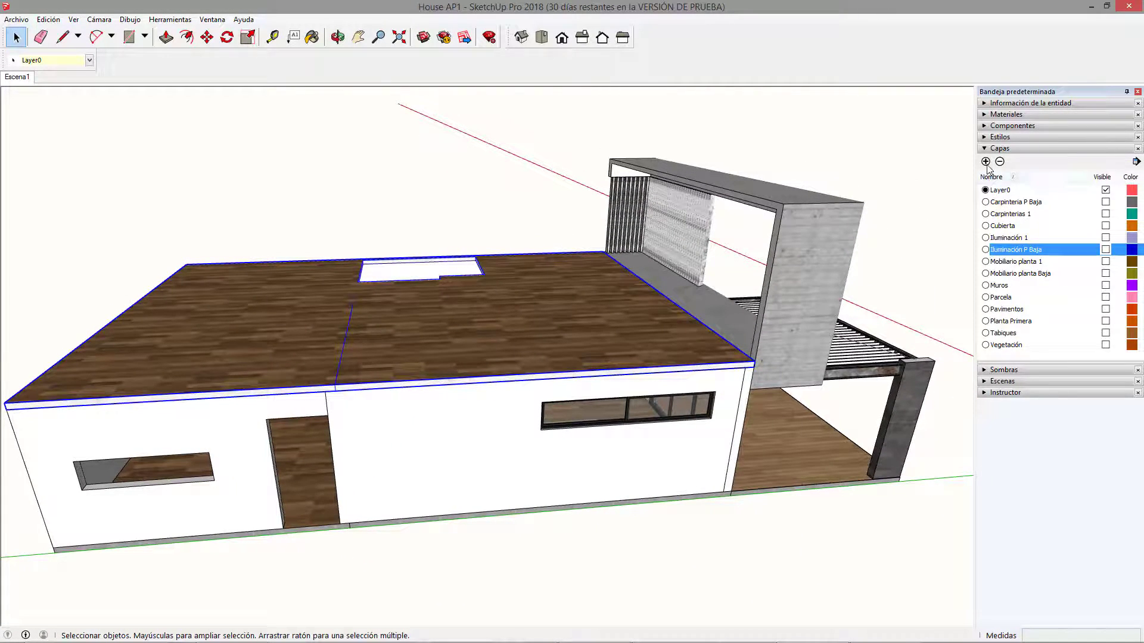
pyautogui.moveTo(1013, 362); pyautogui.dragTo(1013, 407)
pyautogui.moveTo(620, 317); pyautogui.dragTo(635, 339, button='middle')
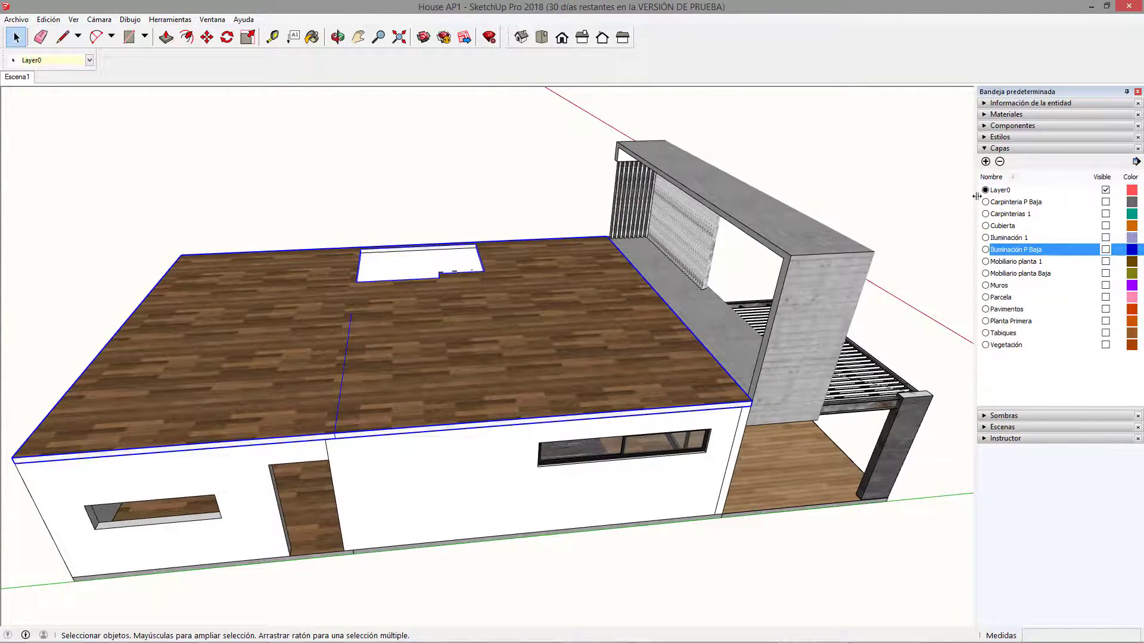
pyautogui.click(986, 161)
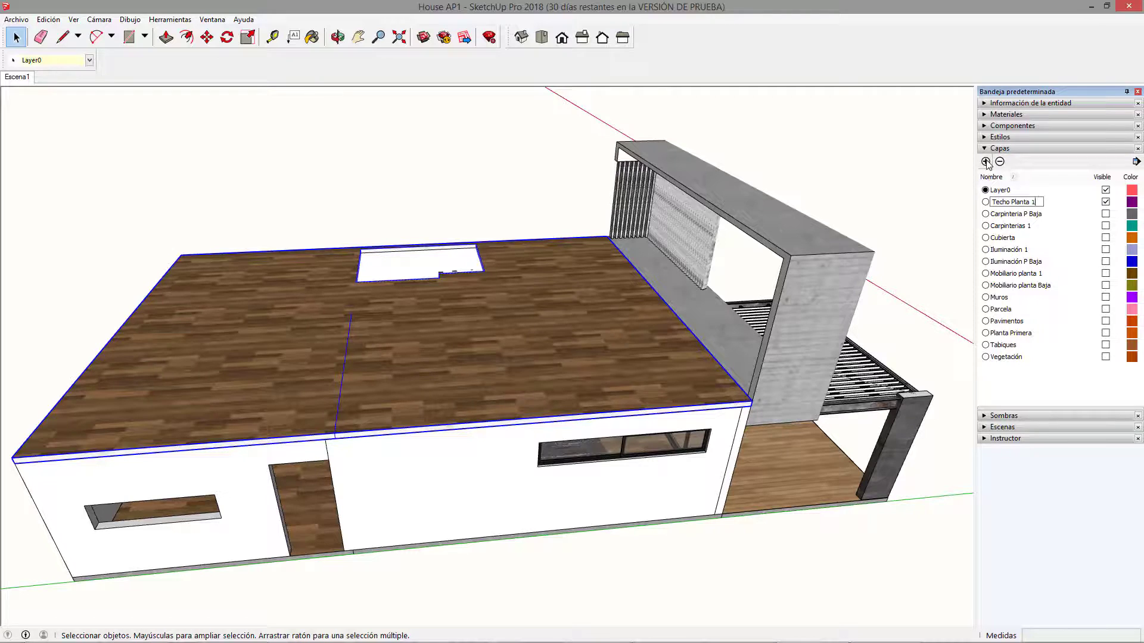
pyautogui.press('Return')
pyautogui.click(1105, 345)
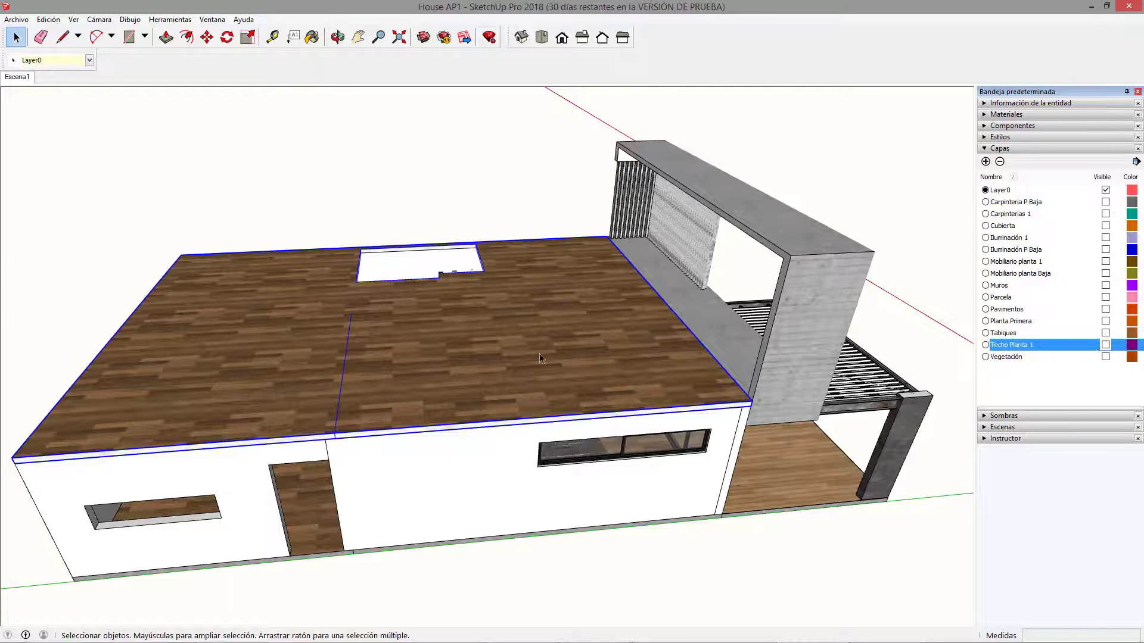
pyautogui.click(59, 60)
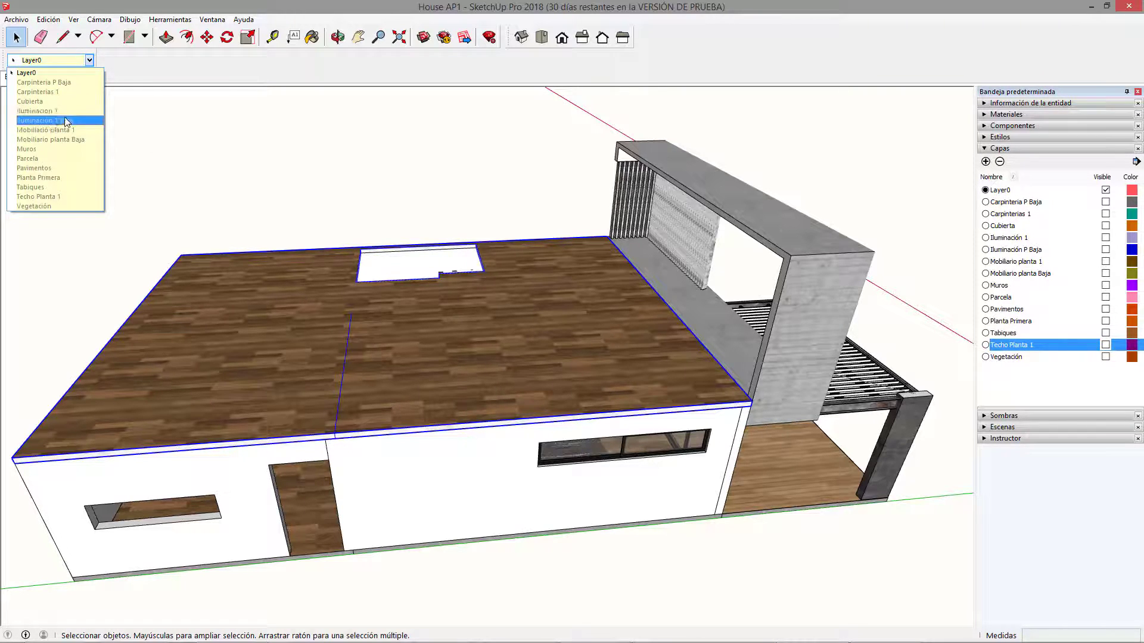
pyautogui.click(53, 198)
pyautogui.moveTo(459, 428); pyautogui.dragTo(387, 507, button='middle')
pyautogui.moveTo(704, 434); pyautogui.dragTo(492, 301, button='middle')
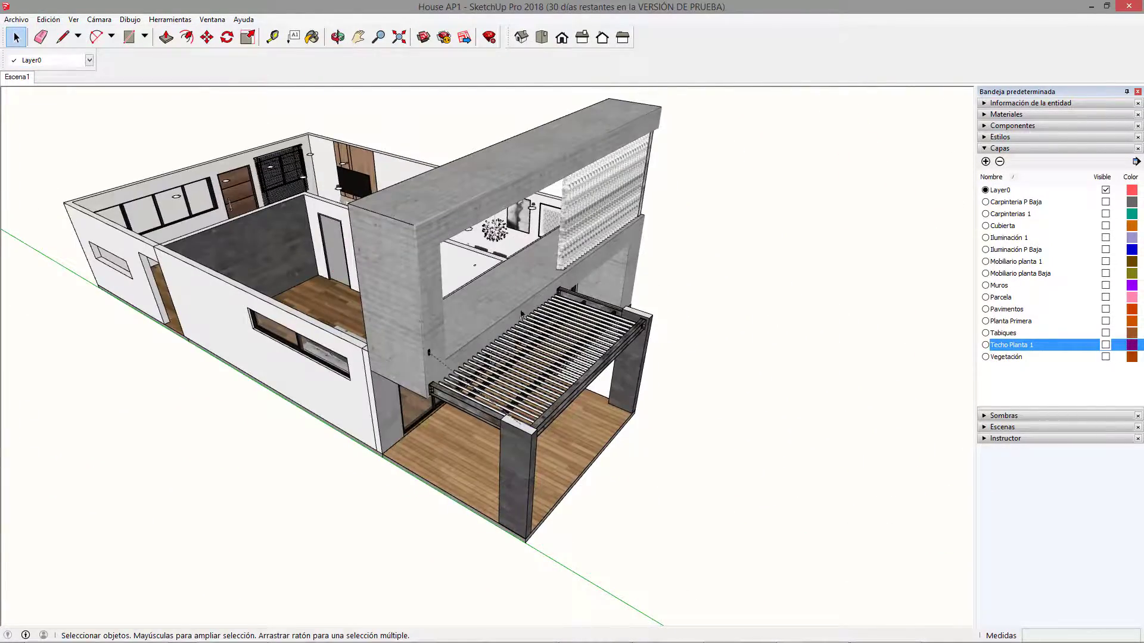
pyautogui.click(559, 264)
pyautogui.moveTo(560, 265); pyautogui.dragTo(528, 251, button='middle')
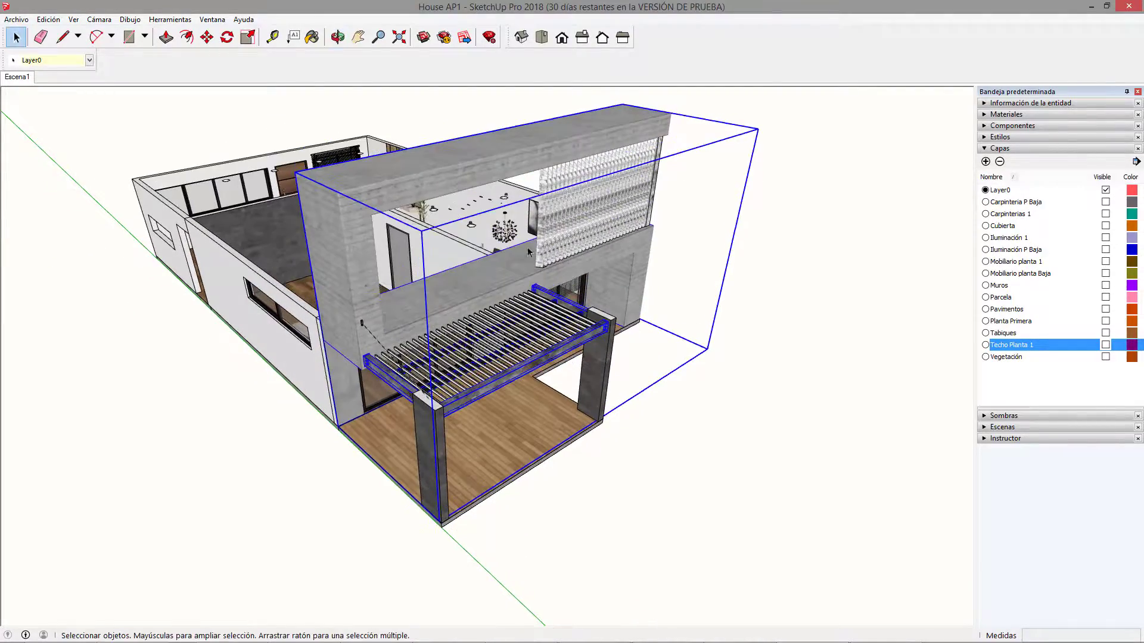
pyautogui.press('m')
pyautogui.click(566, 444)
pyautogui.press('space')
# Add a layer named Fachada and hide it.
pyautogui.moveTo(583, 395); pyautogui.dragTo(789, 359, button='middle')
pyautogui.click(986, 161)
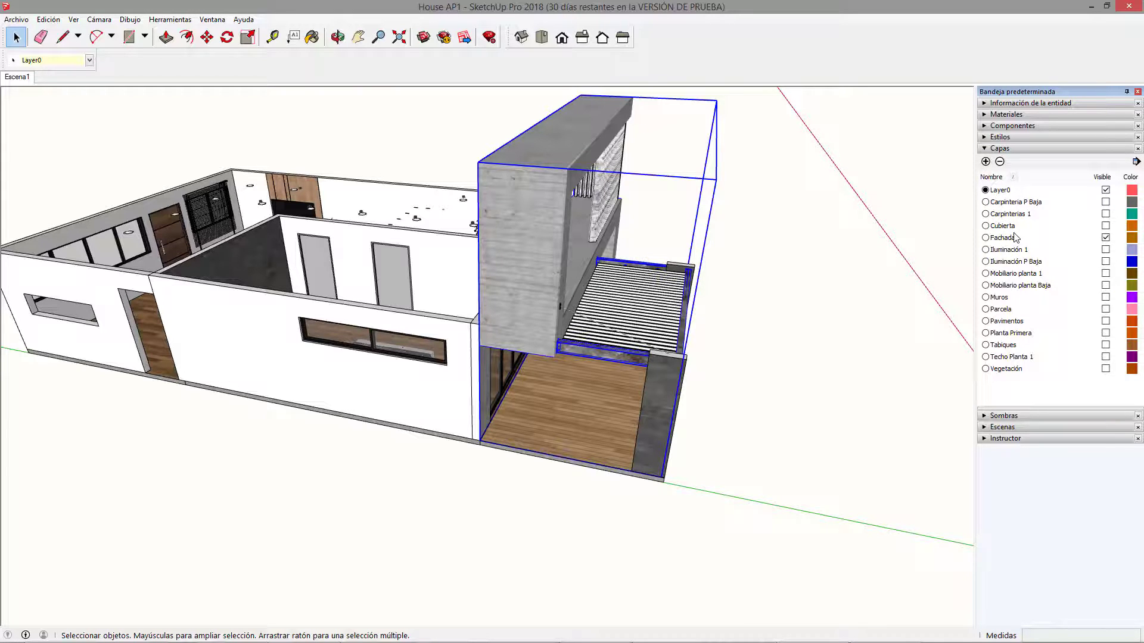
pyautogui.click(1111, 238)
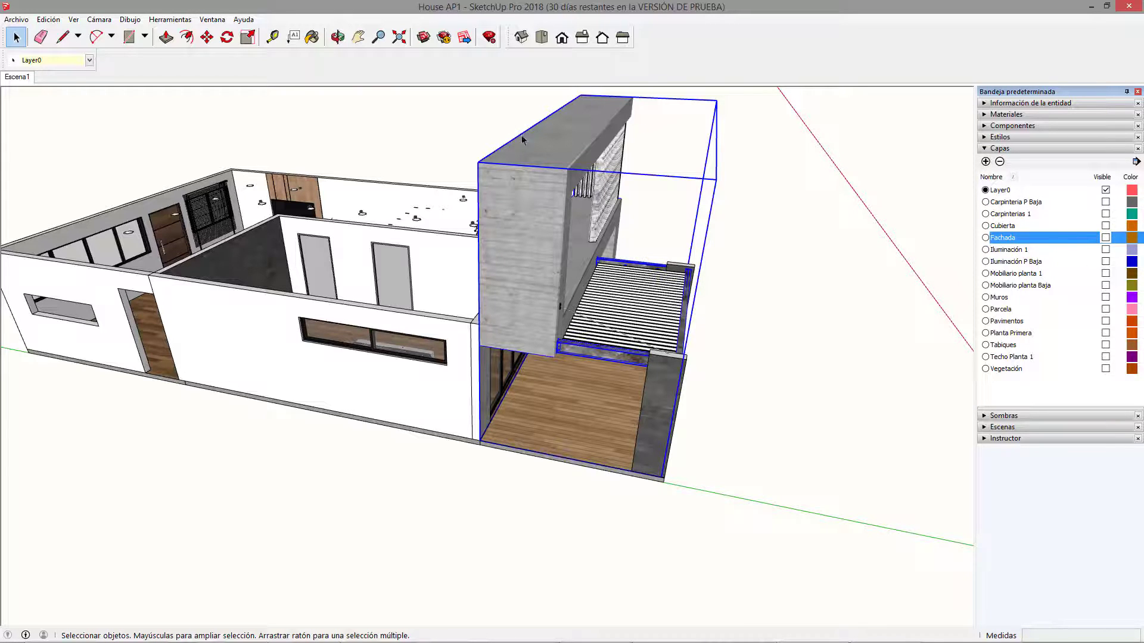
# Select the concrete front frame with its pergola beams and assign it to the Fachada layer.
pyautogui.moveTo(664, 325); pyautogui.dragTo(702, 256, button='middle')
pyautogui.moveTo(600, 181); pyautogui.dragTo(625, 200, button='middle')
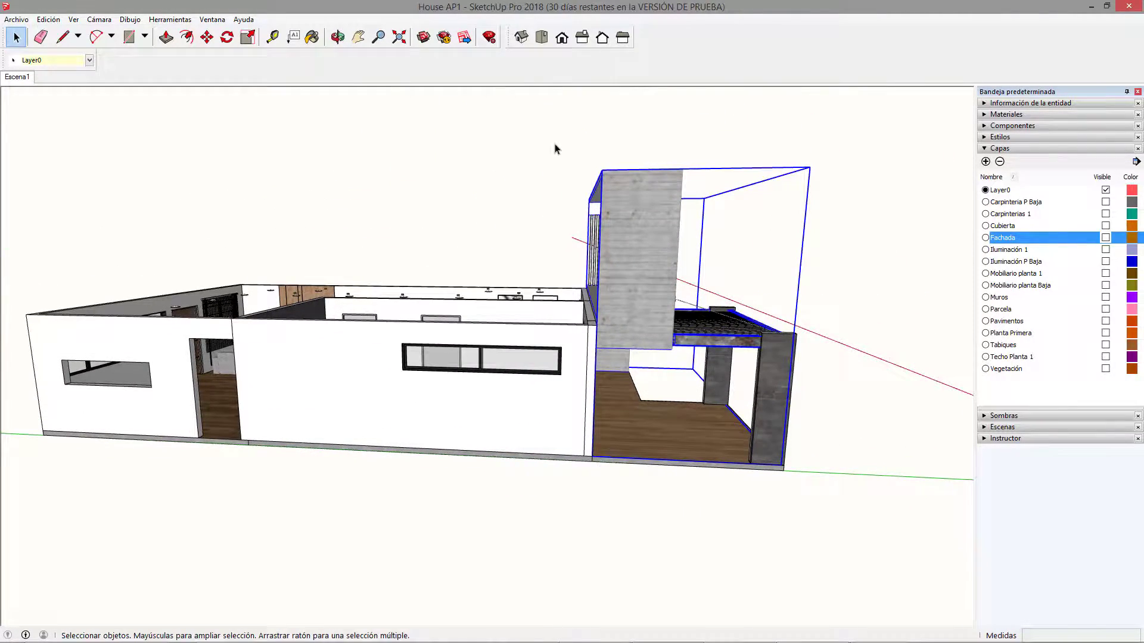
pyautogui.moveTo(781, 322); pyautogui.dragTo(783, 324)
pyautogui.moveTo(625, 270); pyautogui.dragTo(611, 231, button='middle')
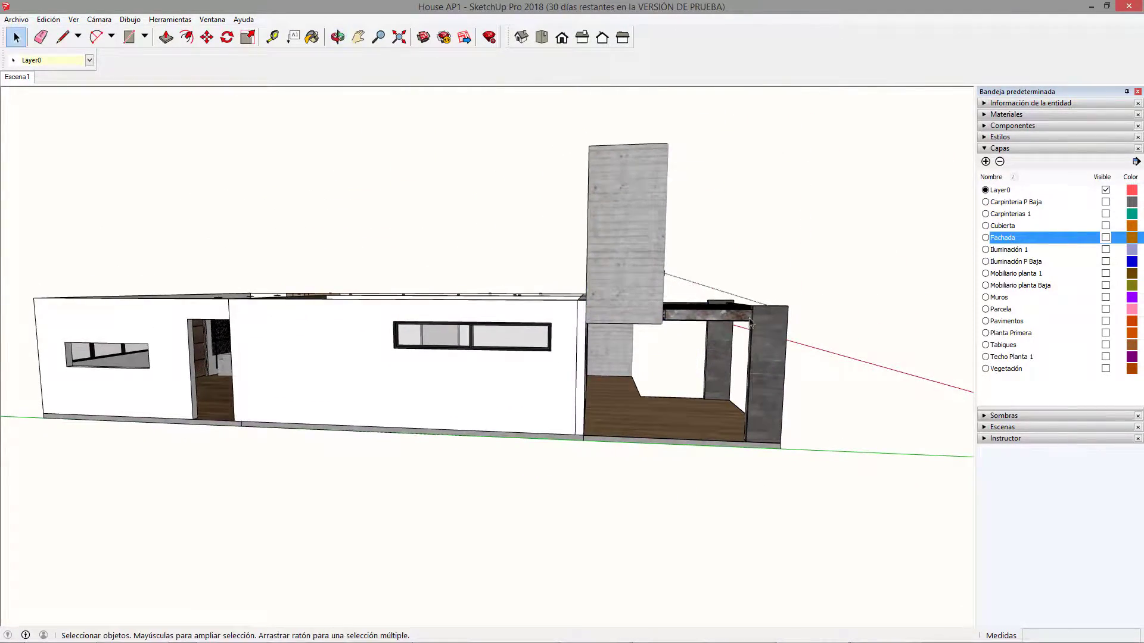
pyautogui.moveTo(703, 318); pyautogui.dragTo(599, 351, button='middle')
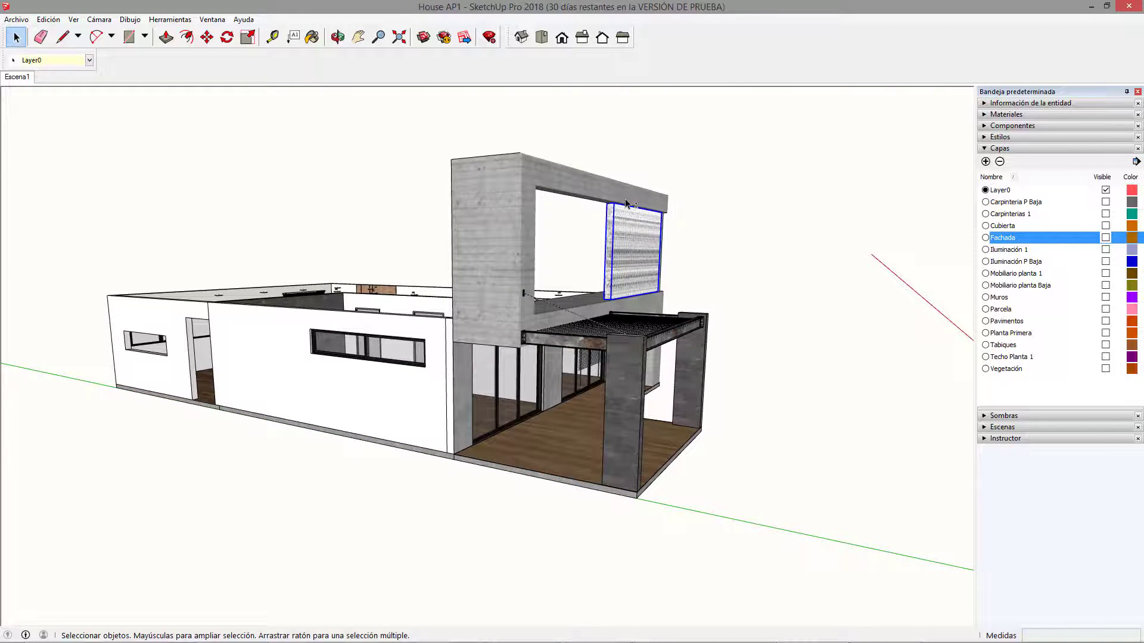
pyautogui.click(642, 225)
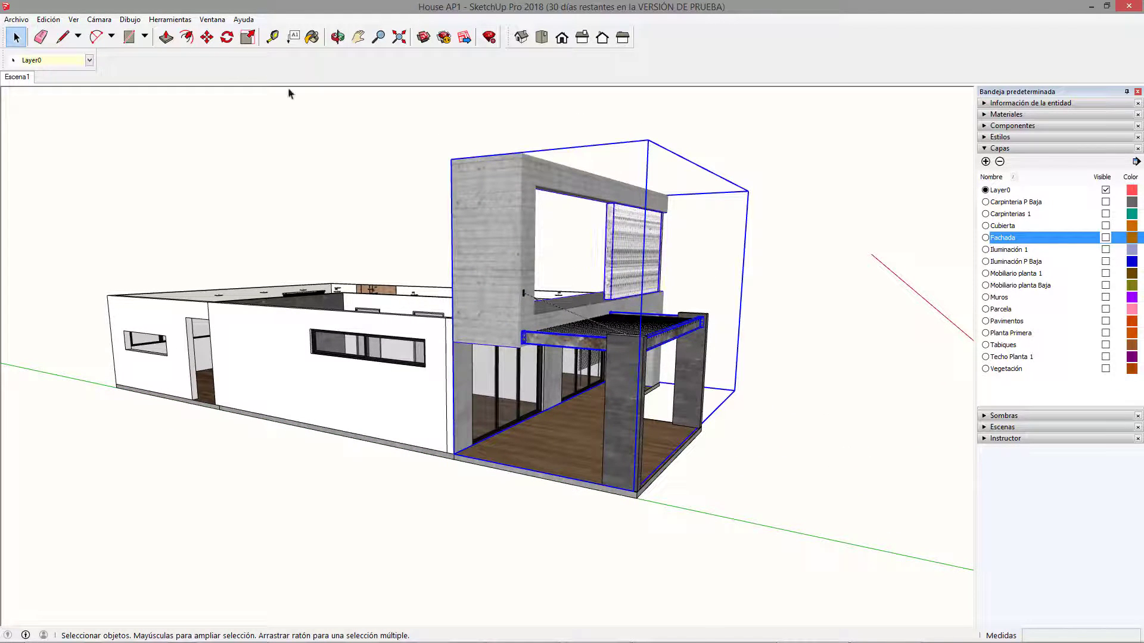
pyautogui.click(89, 60)
pyautogui.click(41, 111)
# Assign the remaining vertical slat screen above the terrace to the Fachada layer.
pyautogui.moveTo(566, 308); pyautogui.dragTo(703, 357, button='middle')
pyautogui.click(638, 247)
pyautogui.click(74, 60)
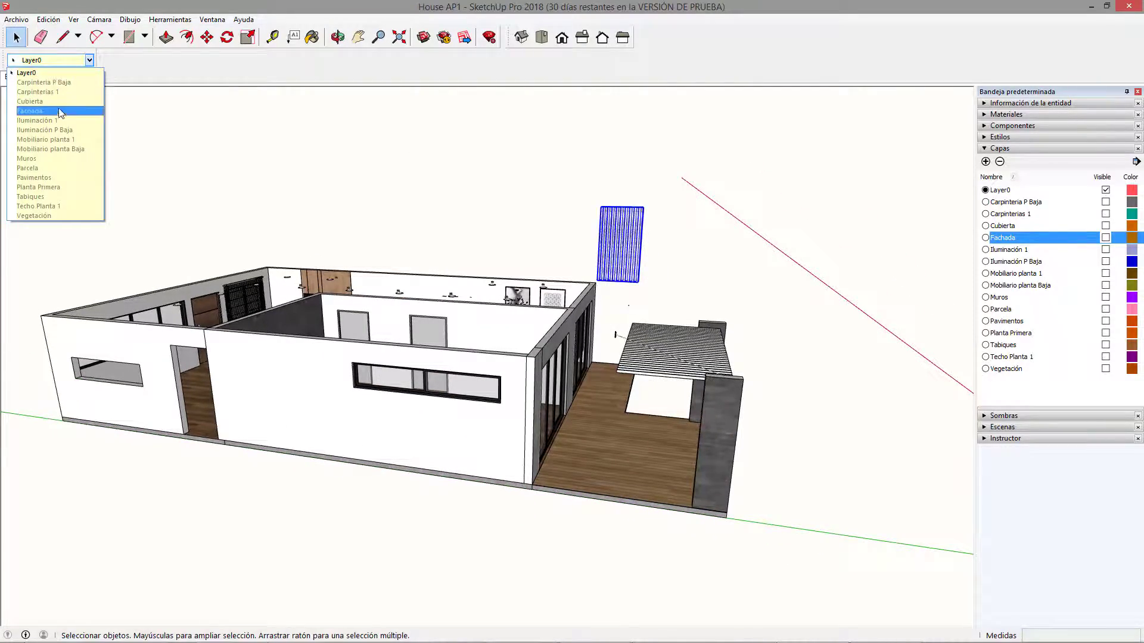
pyautogui.click(60, 111)
# Select the ground floor's bed, dining set, sofa, plants, TV unit and wall pictures, and assign them to the Mobiliario planta Baja layer.
pyautogui.moveTo(140, 161); pyautogui.dragTo(191, 310, button='middle')
pyautogui.moveTo(411, 340); pyautogui.dragTo(507, 412, button='middle')
pyautogui.scroll(3, 620, 384)
pyautogui.click(622, 384)
pyautogui.keyDown('shift'); pyautogui.moveTo(649, 204); pyautogui.dragTo(592, 371, button='middle'); pyautogui.keyUp('shift')
pyautogui.keyDown('shift'); pyautogui.click(623, 298); pyautogui.keyUp('shift')
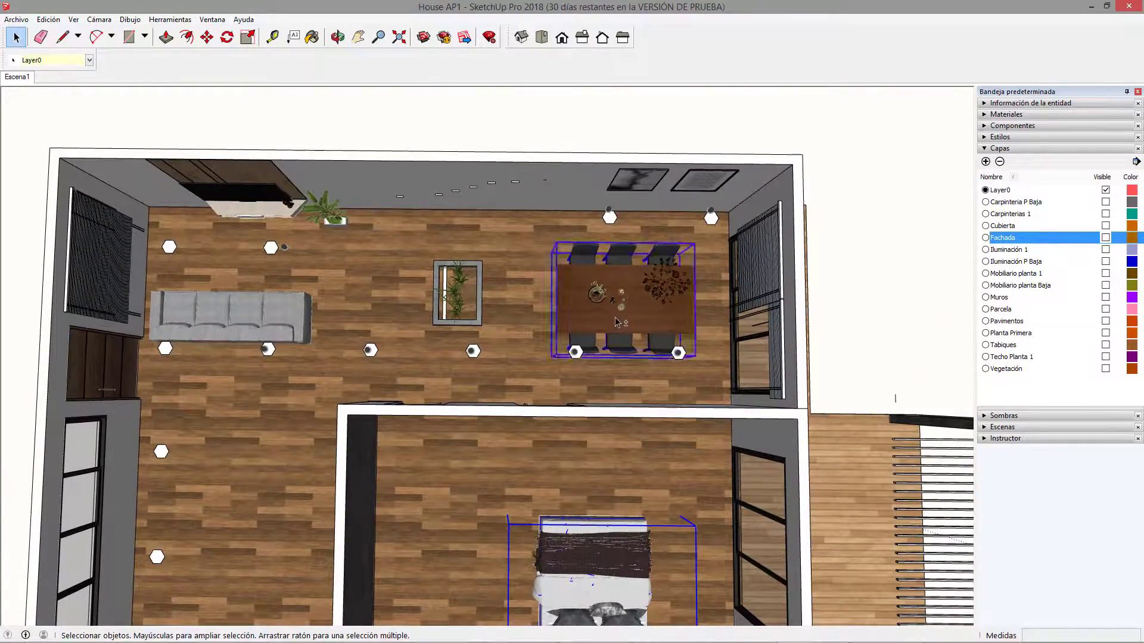
pyautogui.keyDown('shift'); pyautogui.moveTo(622, 298); pyautogui.dragTo(792, 251, button='middle'); pyautogui.keyUp('shift')
pyautogui.keyDown('shift'); pyautogui.click(382, 268); pyautogui.keyUp('shift')
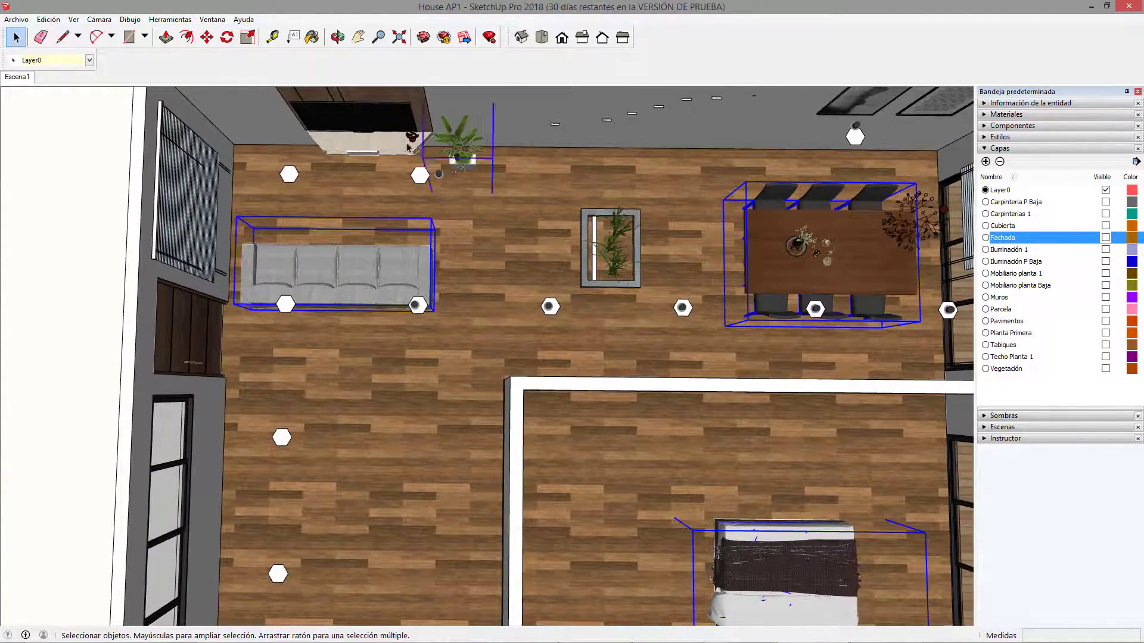
pyautogui.moveTo(462, 171); pyautogui.dragTo(523, 309, button='middle')
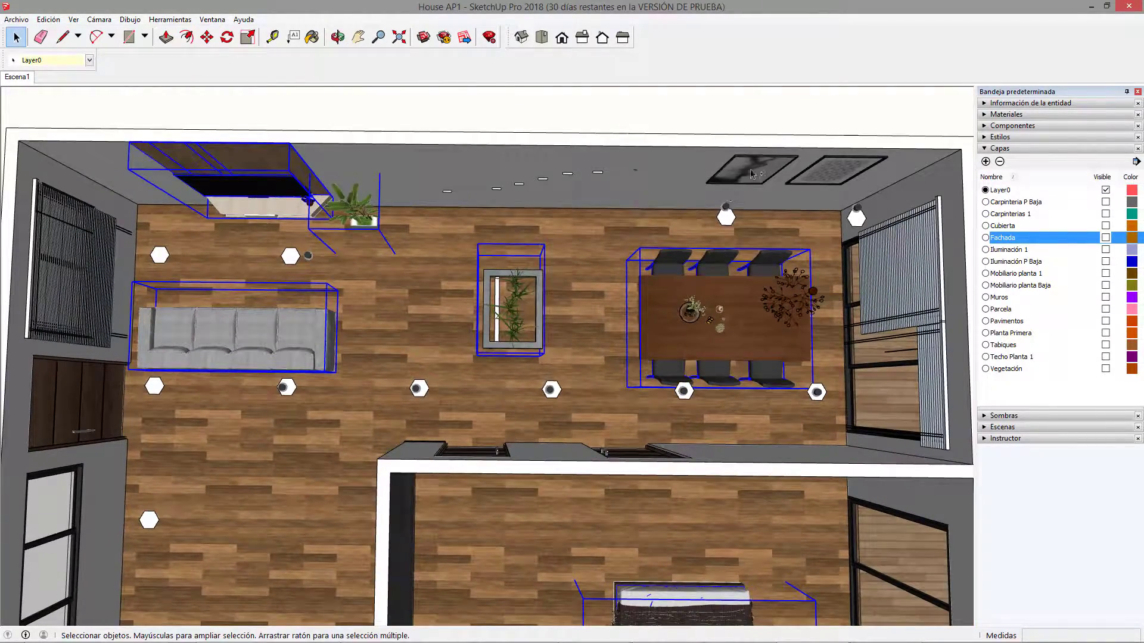
pyautogui.moveTo(514, 224); pyautogui.dragTo(507, 179, button='middle')
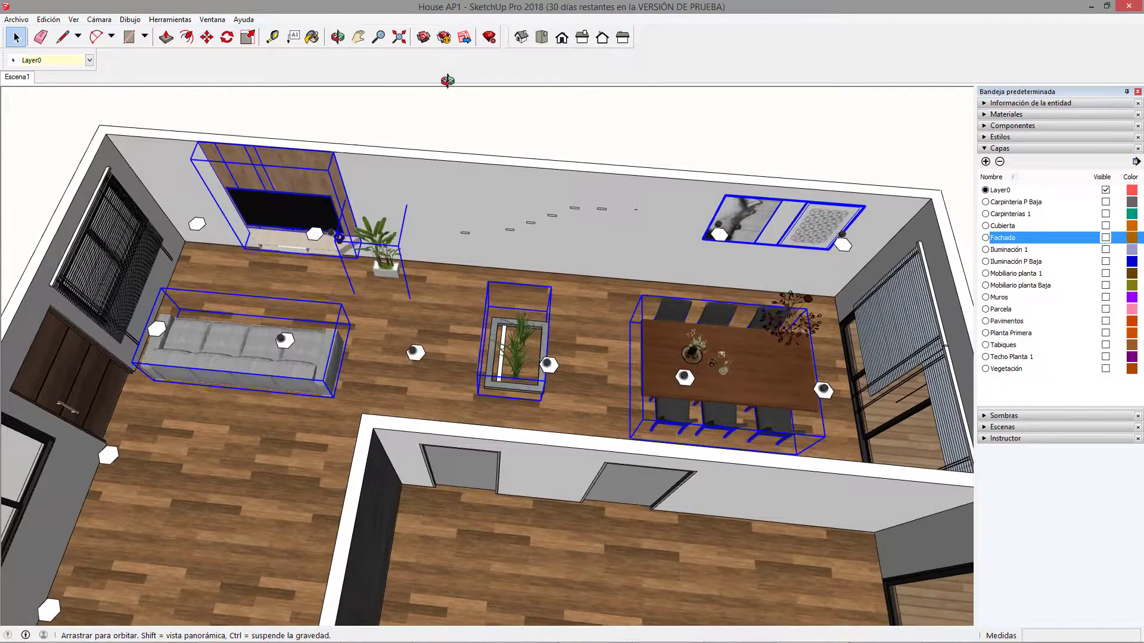
pyautogui.click(89, 61)
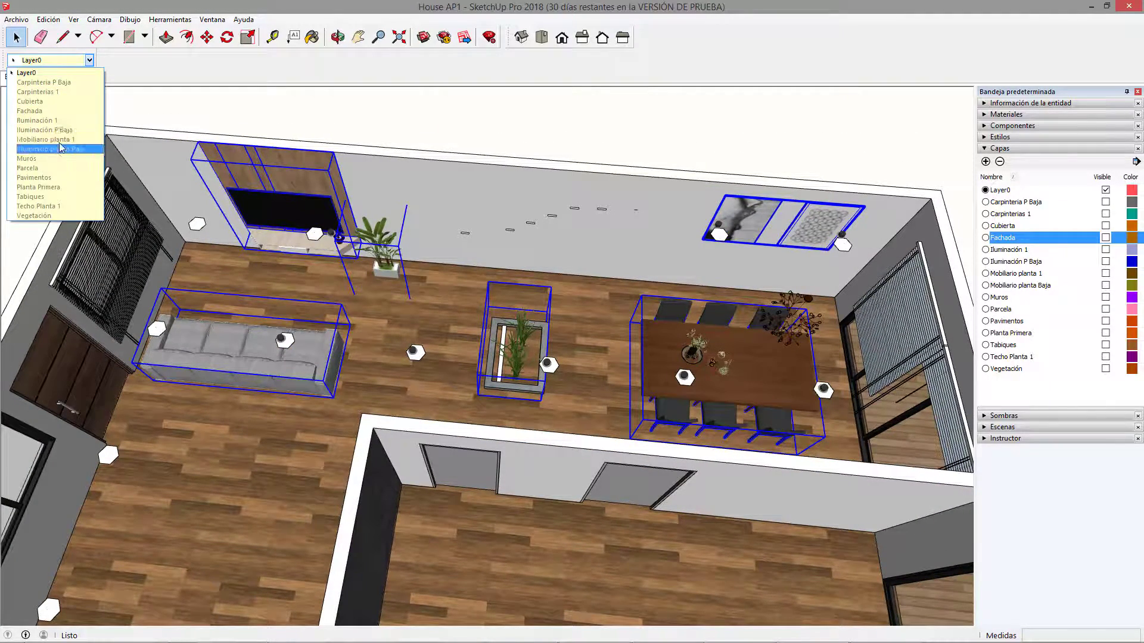
pyautogui.click(77, 149)
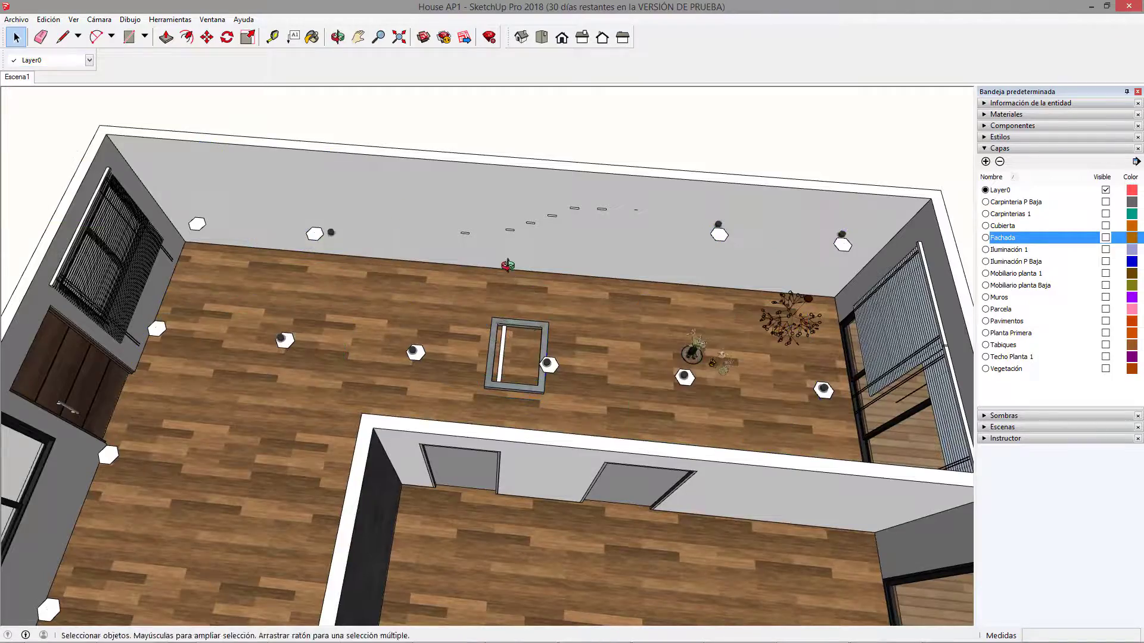
# Select the row of small strips on the living room's back wall and assign them to the Mobiliario planta Baja layer.
pyautogui.moveTo(417, 334); pyautogui.dragTo(428, 251, button='middle')
pyautogui.scroll(3, 428, 250)
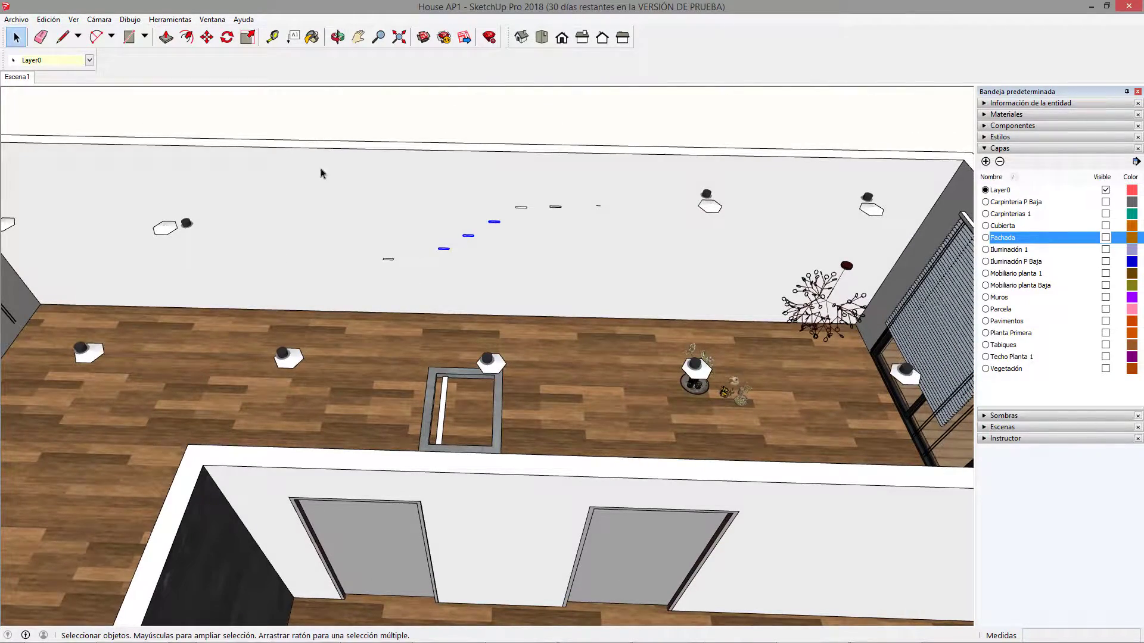
pyautogui.moveTo(321, 165); pyautogui.dragTo(648, 295)
pyautogui.click(75, 60)
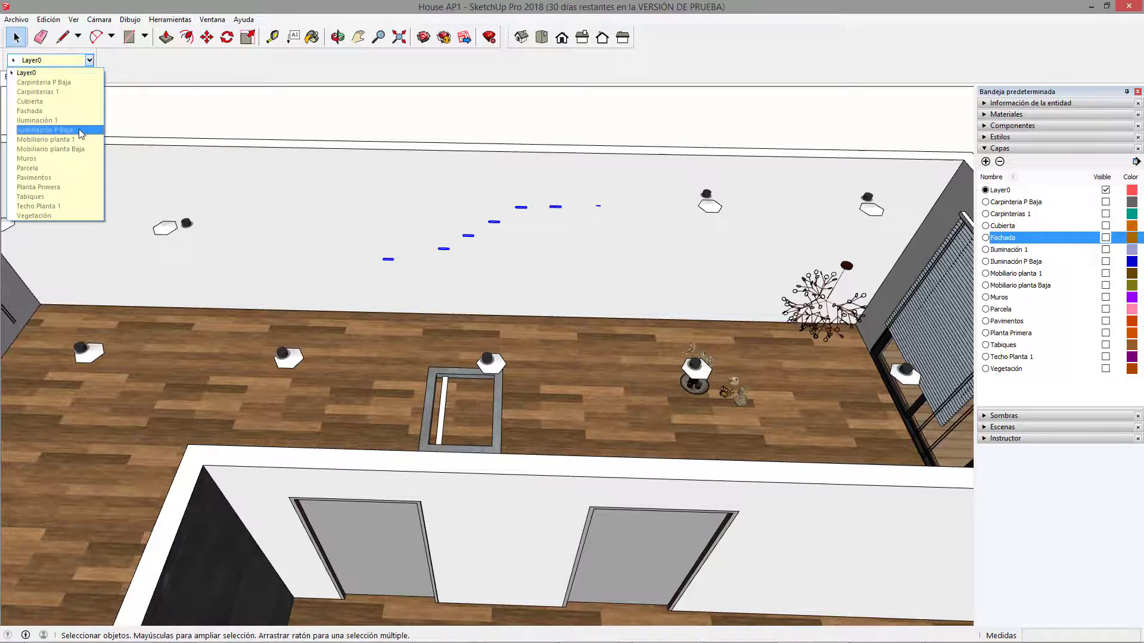
pyautogui.click(82, 152)
# Select all the ground floor's hexagonal ceiling lights and the branched chandelier, and assign them to the Iluminación P Baja layer.
pyautogui.moveTo(548, 359); pyautogui.dragTo(534, 427, button='middle')
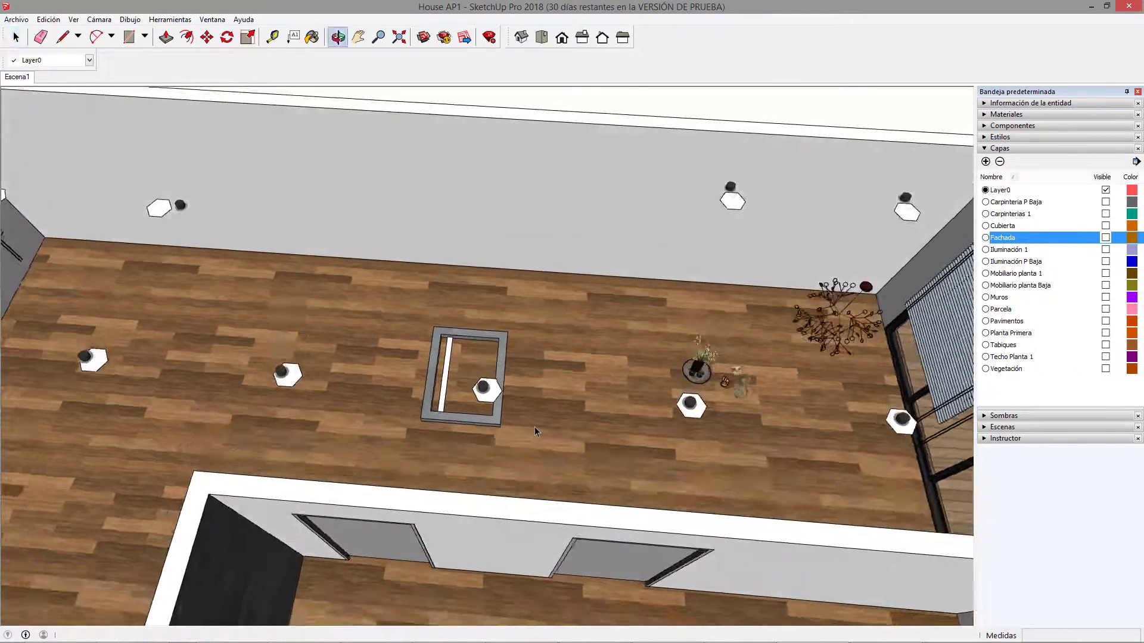
pyautogui.scroll(-2, 535, 427)
pyautogui.keyDown('shift'); pyautogui.moveTo(264, 322); pyautogui.dragTo(491, 342, button='middle'); pyautogui.keyUp('shift')
pyautogui.moveTo(379, 202); pyautogui.dragTo(594, 371)
pyautogui.keyDown('shift'); pyautogui.moveTo(504, 463); pyautogui.dragTo(470, 245, button='middle'); pyautogui.keyUp('shift')
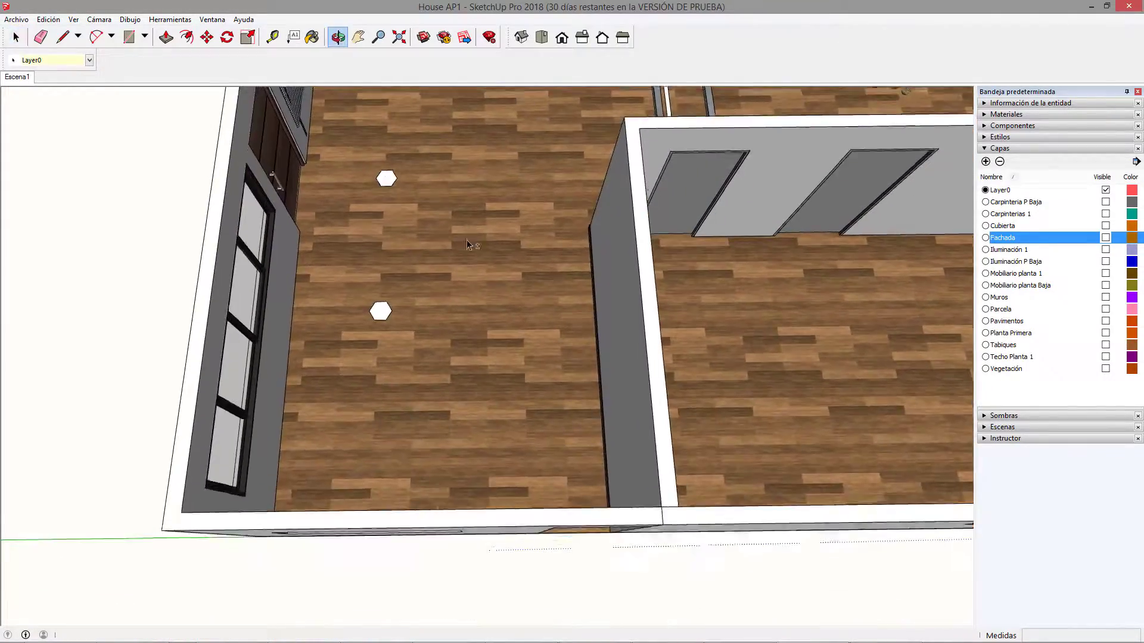
pyautogui.scroll(-2, 468, 243)
pyautogui.keyDown('shift'); pyautogui.moveTo(491, 294); pyautogui.dragTo(256, 462, button='middle'); pyautogui.keyUp('shift')
pyautogui.scroll(3, 357, 276)
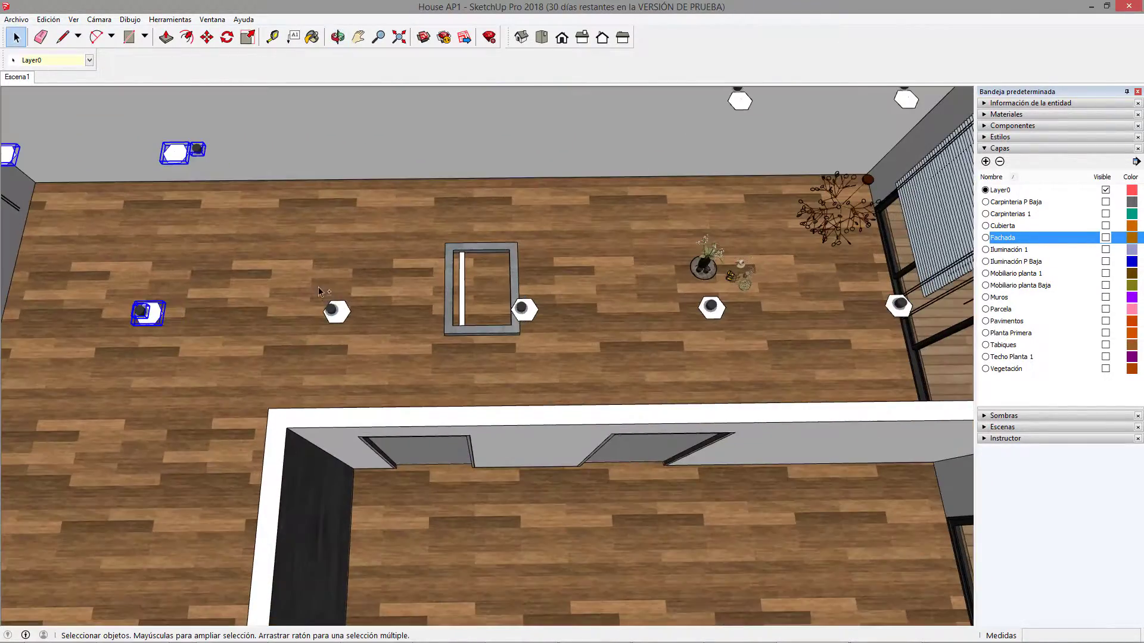
pyautogui.keyDown('shift'); pyautogui.moveTo(369, 356); pyautogui.dragTo(369, 356); pyautogui.keyUp('shift')
pyautogui.scroll(2, 477, 289)
pyautogui.keyDown('shift'); pyautogui.moveTo(563, 342); pyautogui.dragTo(563, 343); pyautogui.keyUp('shift')
pyautogui.keyDown('shift'); pyautogui.moveTo(539, 341); pyautogui.dragTo(307, 376, button='middle'); pyautogui.keyUp('shift')
pyautogui.keyDown('shift'); pyautogui.moveTo(341, 328); pyautogui.dragTo(381, 377); pyautogui.keyUp('shift')
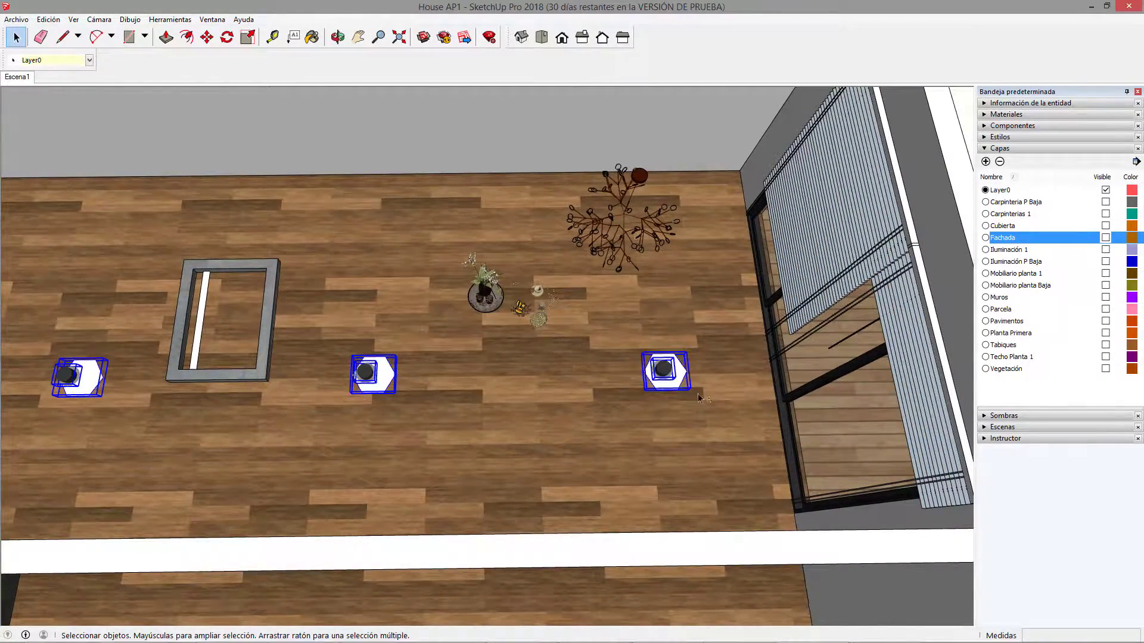
pyautogui.keyDown('shift'); pyautogui.moveTo(698, 398); pyautogui.dragTo(581, 411, button='middle'); pyautogui.keyUp('shift')
pyautogui.keyDown('shift'); pyautogui.click(521, 248); pyautogui.keyUp('shift')
pyautogui.keyDown('shift'); pyautogui.moveTo(393, 134); pyautogui.dragTo(450, 298, button='middle'); pyautogui.keyUp('shift')
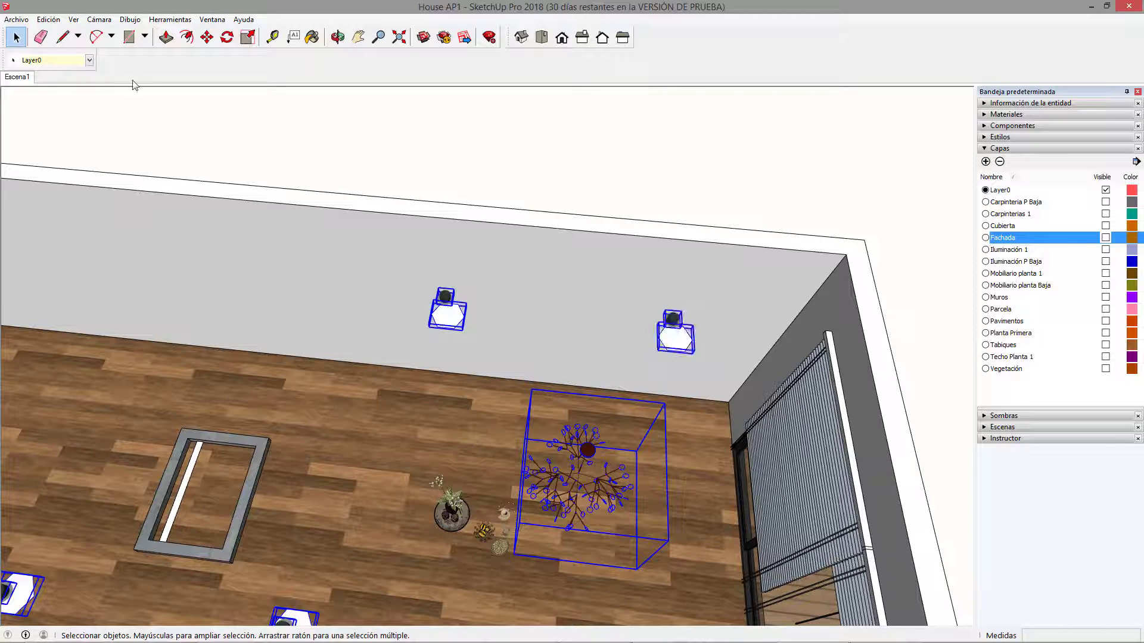
pyautogui.click(89, 60)
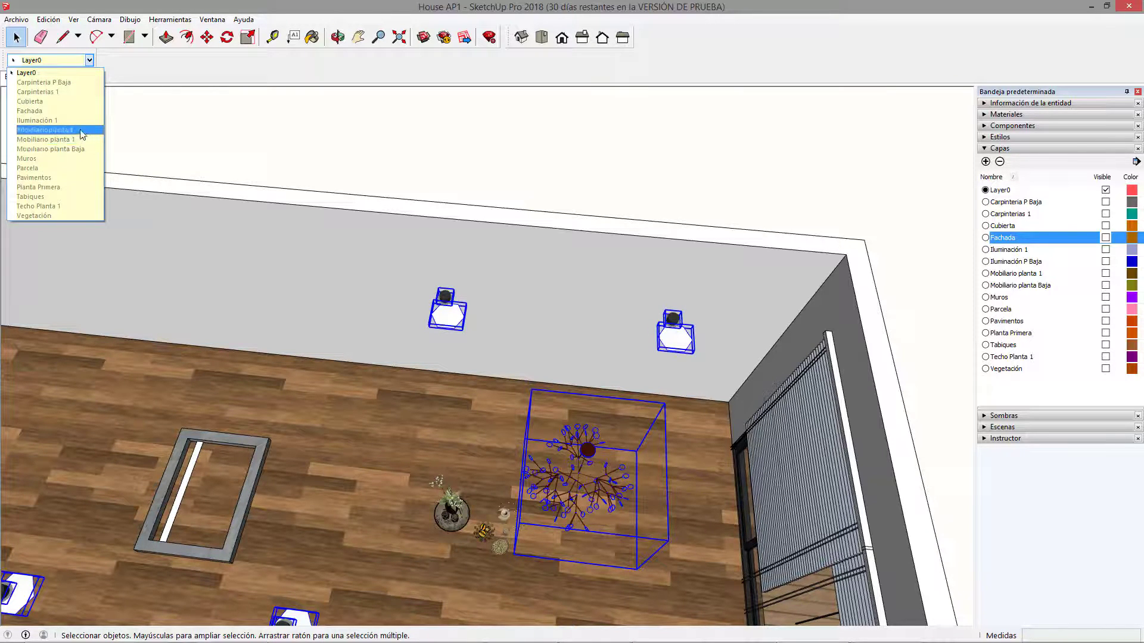
pyautogui.click(81, 129)
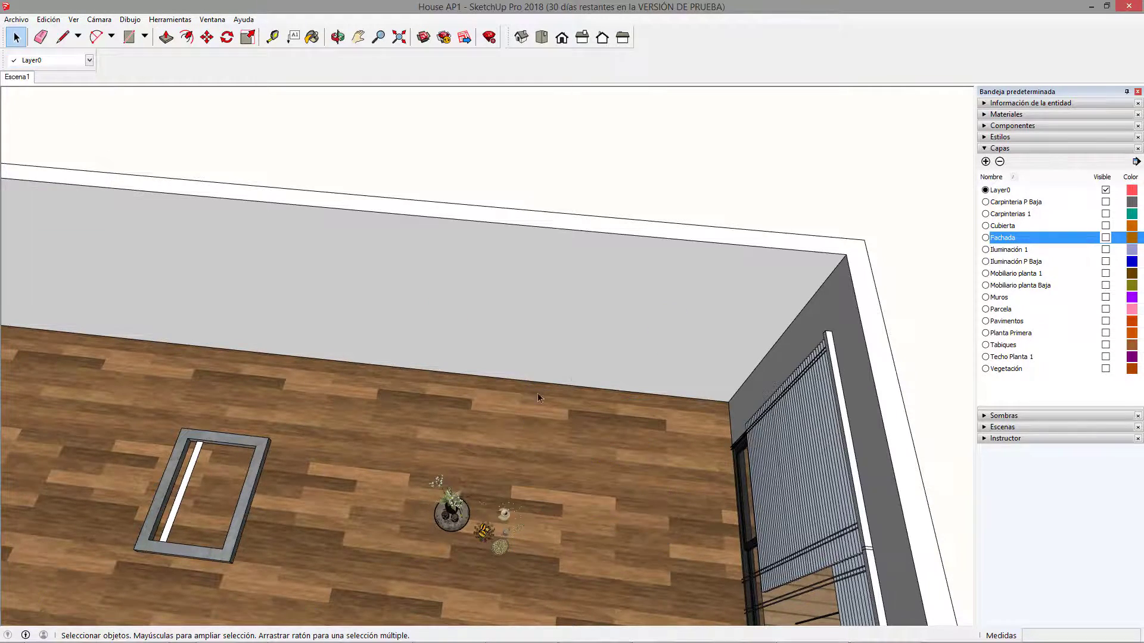
# Select the vase and small ornaments left floating where the dining table stood and assign them to the Mobiliario planta Baja layer.
pyautogui.scroll(-3, 554, 384)
pyautogui.keyDown('shift'); pyautogui.moveTo(502, 428); pyautogui.dragTo(563, 416, button='middle'); pyautogui.keyUp('shift')
pyautogui.scroll(2, 563, 415)
pyautogui.scroll(1, 564, 416)
pyautogui.moveTo(541, 391); pyautogui.dragTo(678, 506)
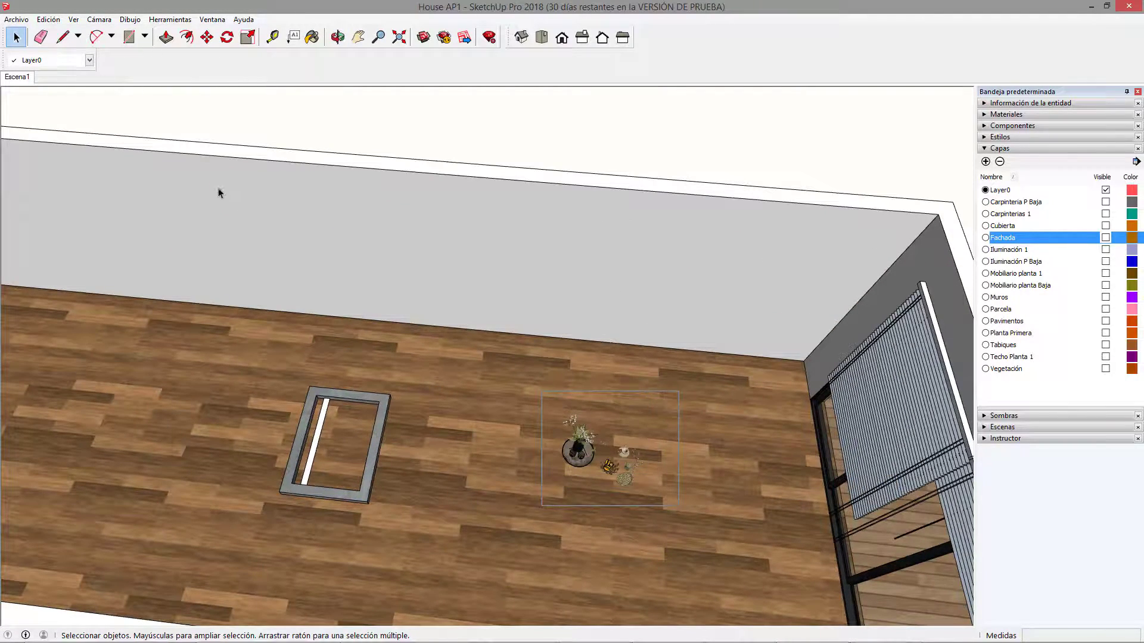
pyautogui.click(75, 61)
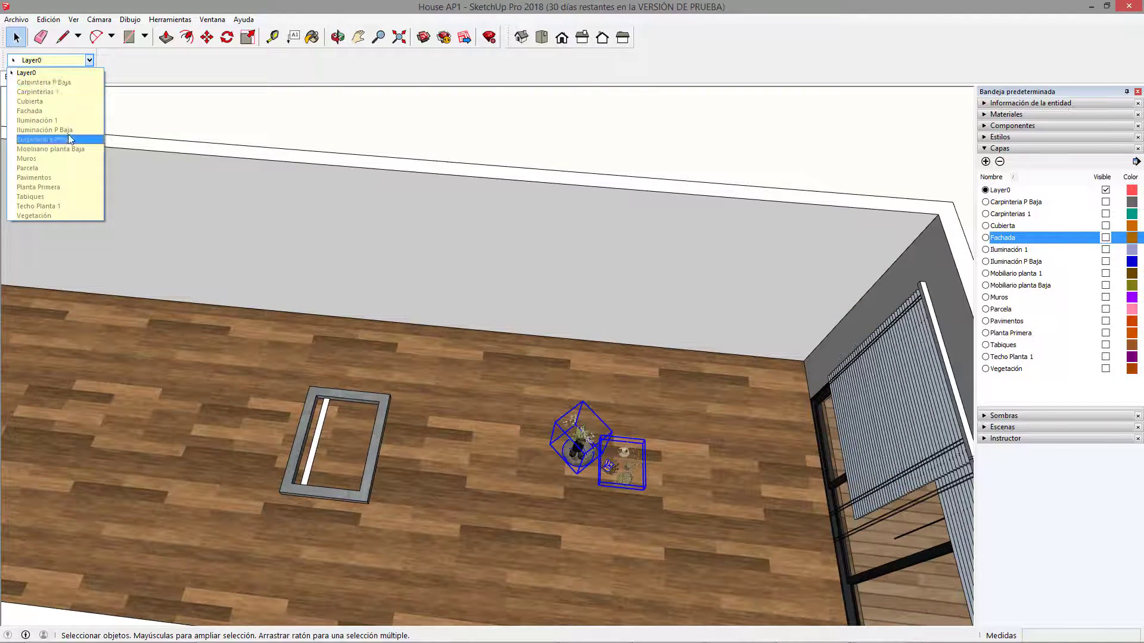
pyautogui.click(72, 143)
# Assign the grey rectangular frame in the middle of the living room to the Mobiliario planta Baja layer.
pyautogui.scroll(-3, 484, 359)
pyautogui.click(551, 441)
pyautogui.scroll(2, 536, 429)
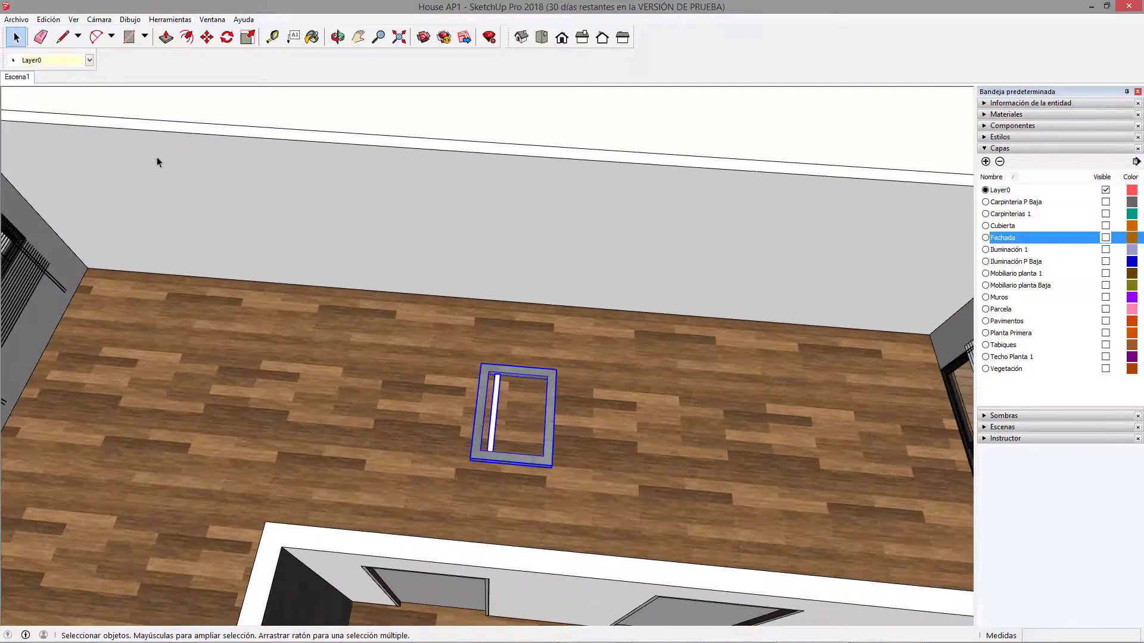
pyautogui.click(44, 60)
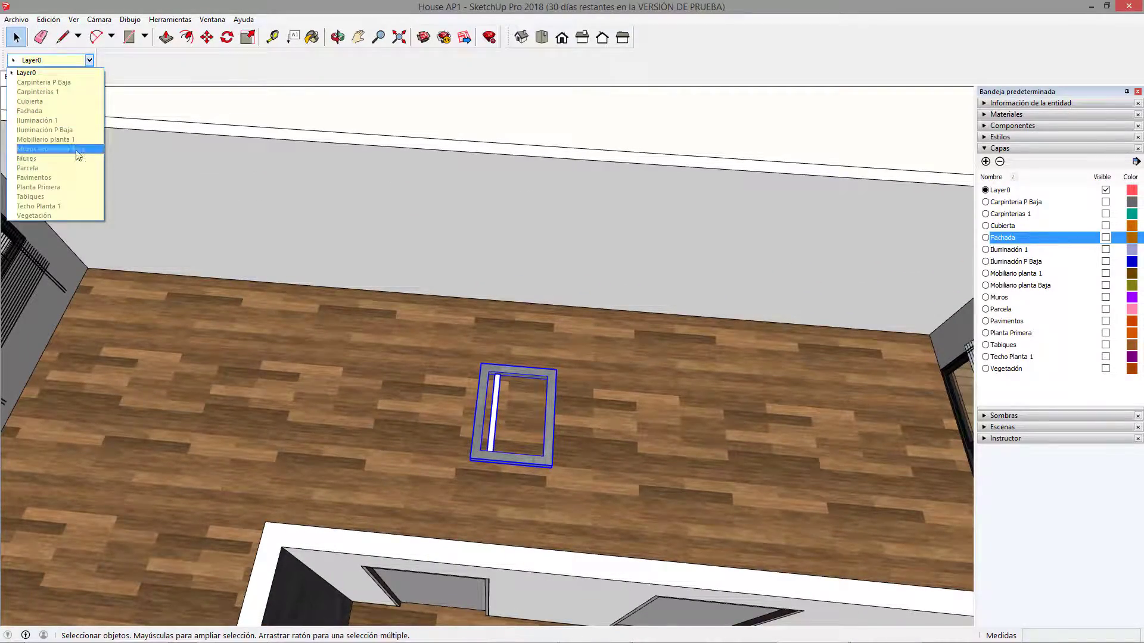
pyautogui.click(54, 149)
# Select all the ground floor's windows, glazed openings, entrance door and interior doors, and assign them to the Carpinteria P Baja layer.
pyautogui.scroll(-5, 600, 361)
pyautogui.moveTo(574, 405); pyautogui.dragTo(345, 389, button='middle')
pyautogui.scroll(4, 345, 390)
pyautogui.click(345, 389)
pyautogui.scroll(-5, 498, 318)
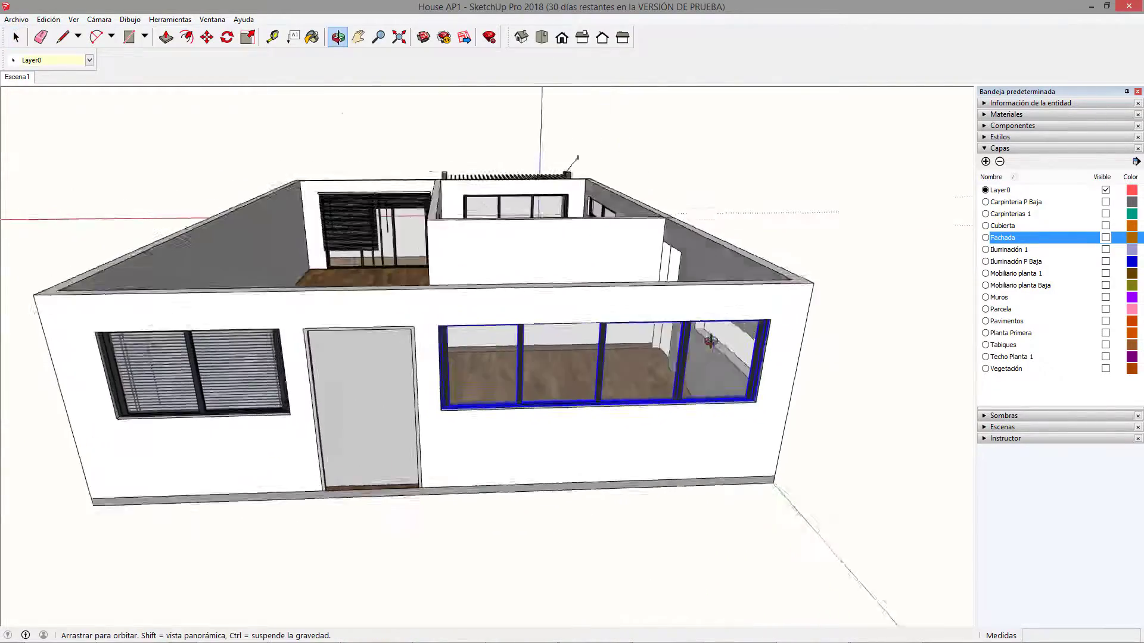
pyautogui.press('o')
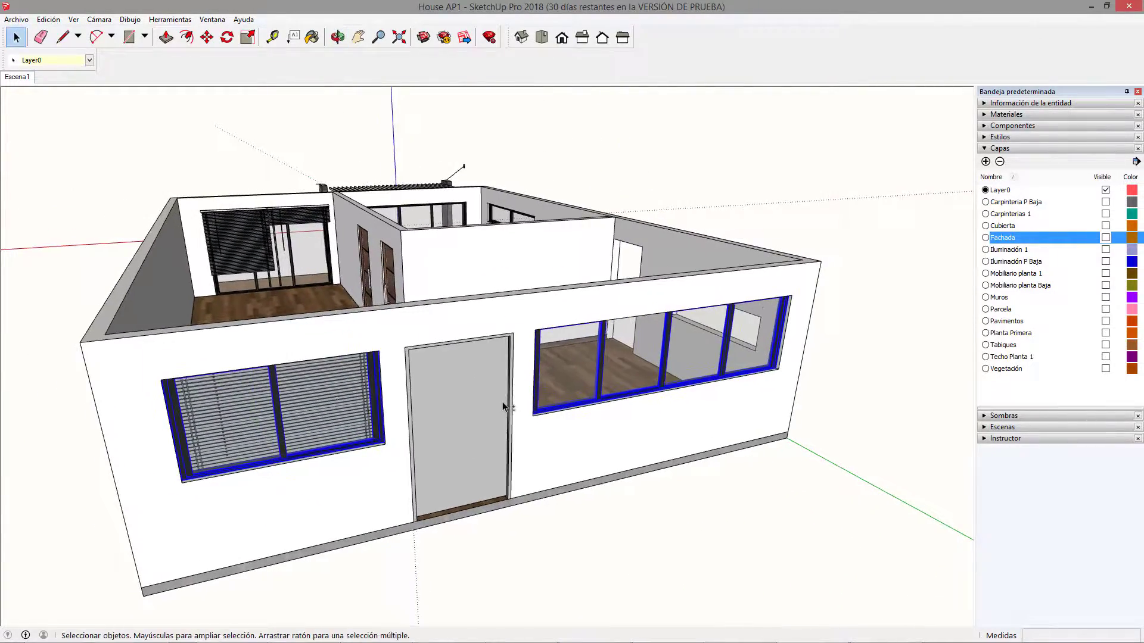
pyautogui.moveTo(506, 406); pyautogui.dragTo(718, 500)
pyautogui.press('space')
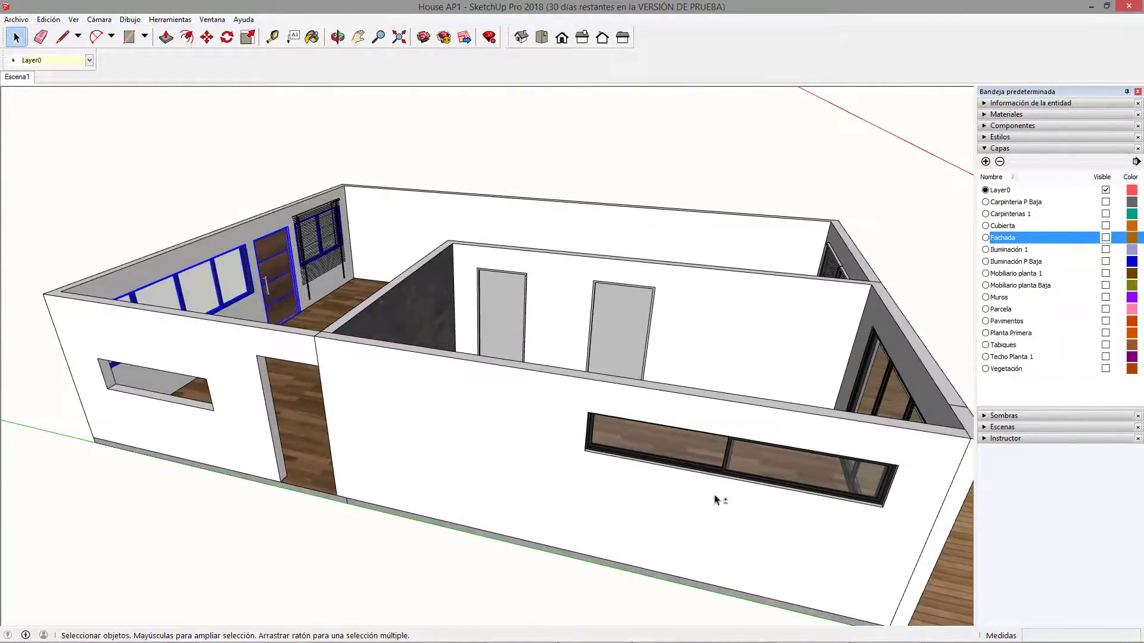
pyautogui.click(726, 463)
pyautogui.moveTo(726, 463); pyautogui.dragTo(548, 370, button='middle')
pyautogui.scroll(5, 456, 398)
pyautogui.scroll(-5, 456, 398)
pyautogui.scroll(5, 549, 357)
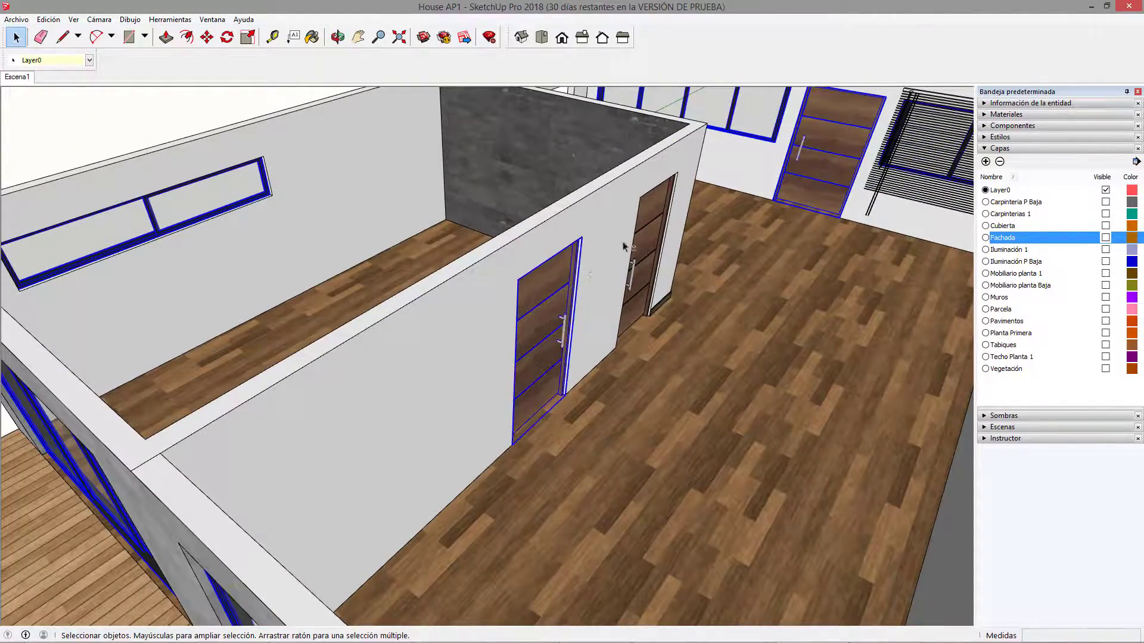
pyautogui.click(72, 60)
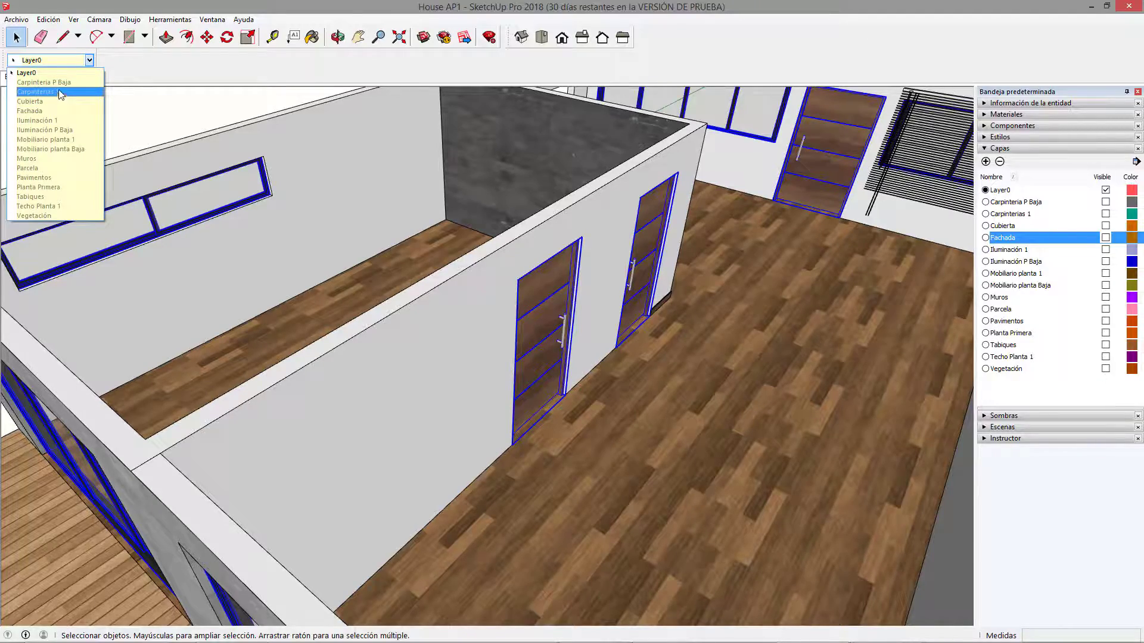
# Select the white ground floor walls and assign them to the Tabiques layer.
pyautogui.scroll(-5, 463, 273)
pyautogui.moveTo(462, 273); pyautogui.dragTo(393, 266, button='middle')
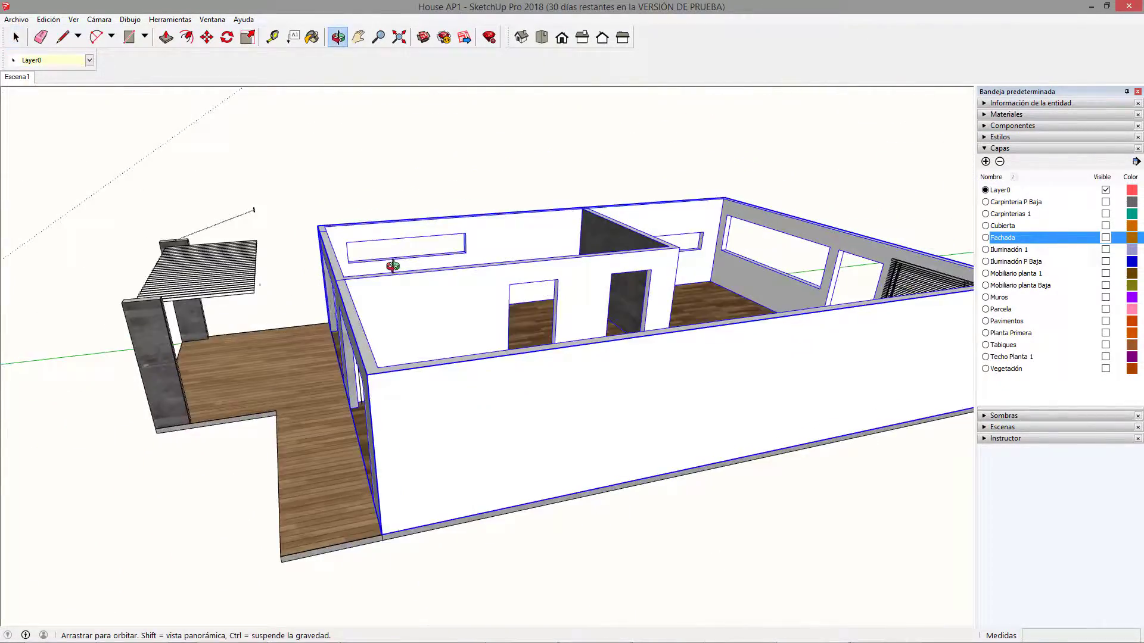
pyautogui.click(85, 62)
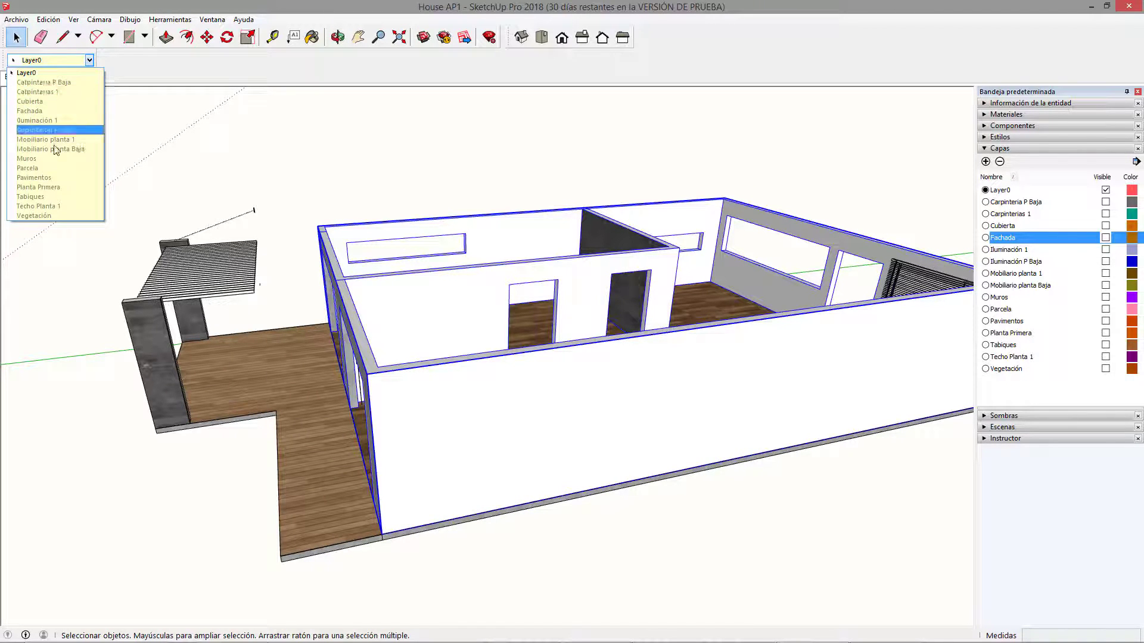
pyautogui.click(36, 196)
# Select the group of window blinds and assign it to the Carpinteria P Baja layer.
pyautogui.moveTo(332, 255); pyautogui.dragTo(502, 422, button='middle')
pyautogui.click(520, 398)
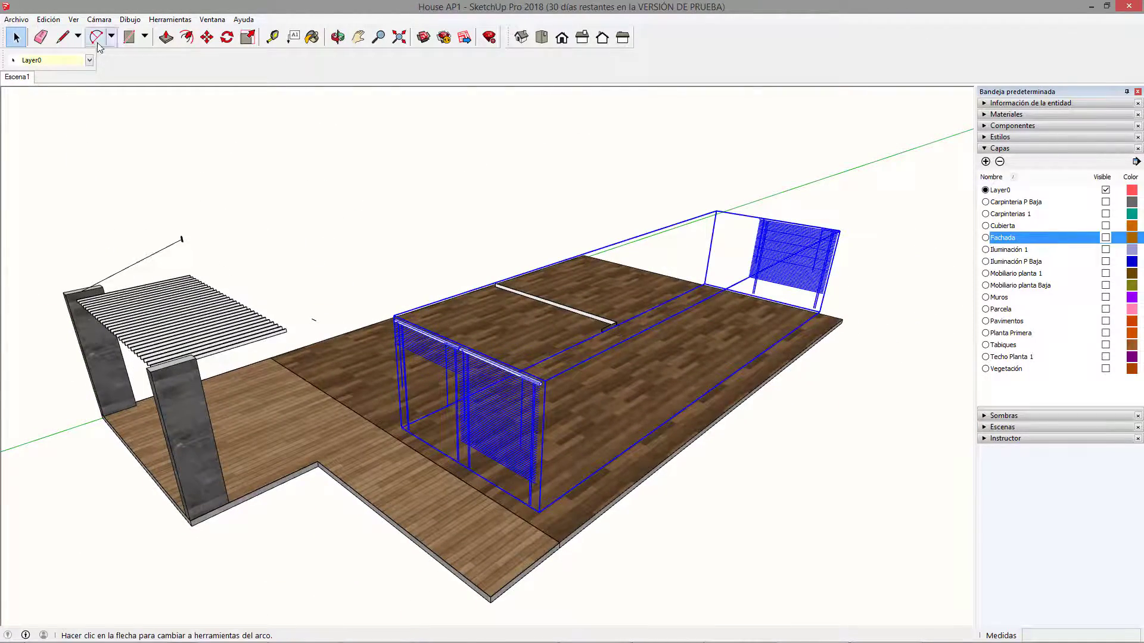
pyautogui.click(89, 59)
pyautogui.click(74, 83)
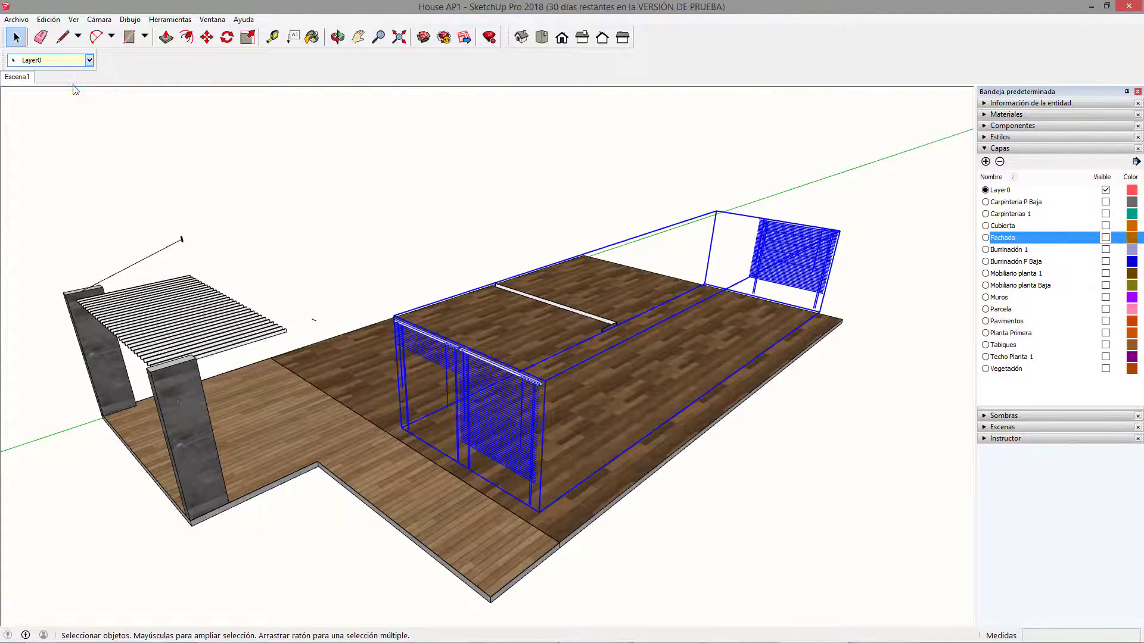
# Select the wood-floored ground floor slab with its terrace and assign it to the Pavimentos layer.
pyautogui.moveTo(572, 358); pyautogui.dragTo(638, 404, button='middle')
pyautogui.press('space')
pyautogui.click(344, 401)
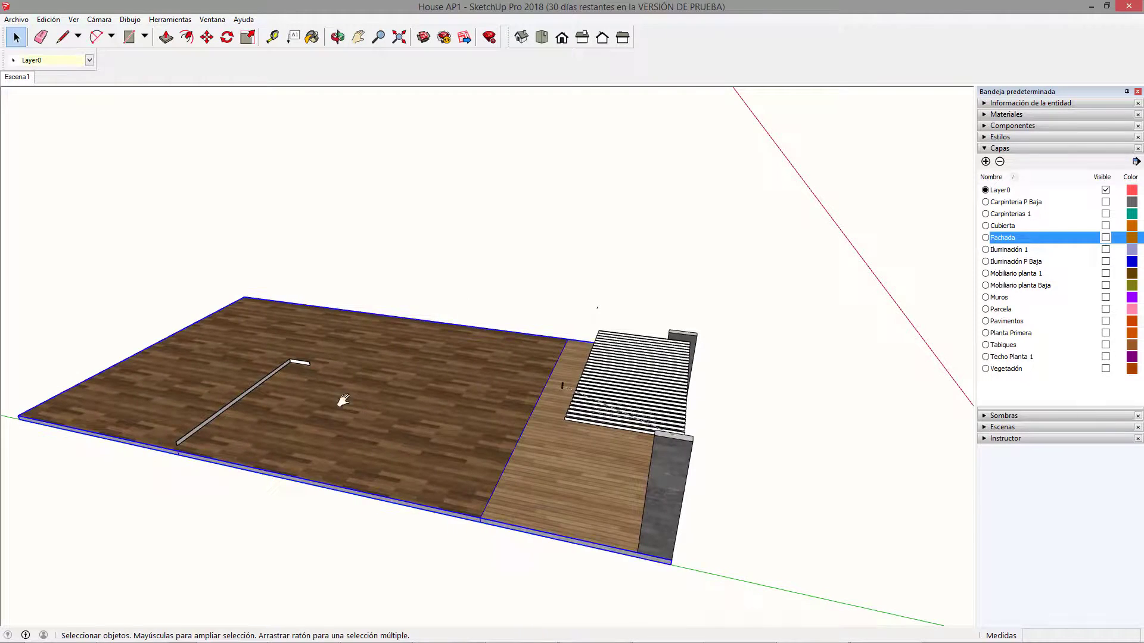
pyautogui.moveTo(344, 401); pyautogui.dragTo(381, 358, button='middle')
pyautogui.click(76, 57)
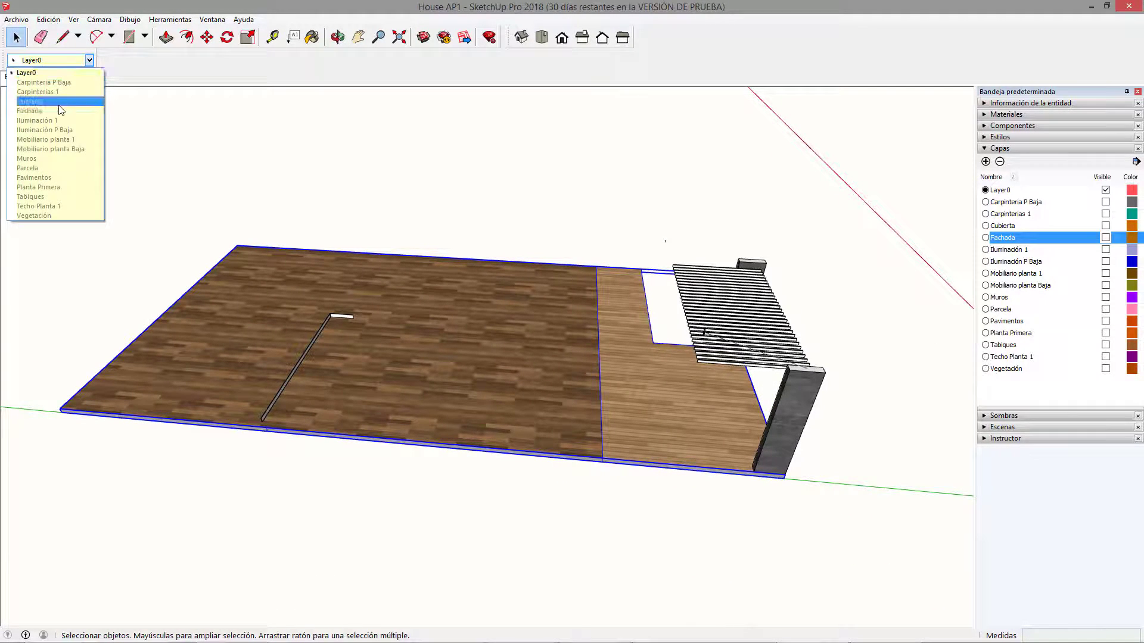
pyautogui.click(64, 178)
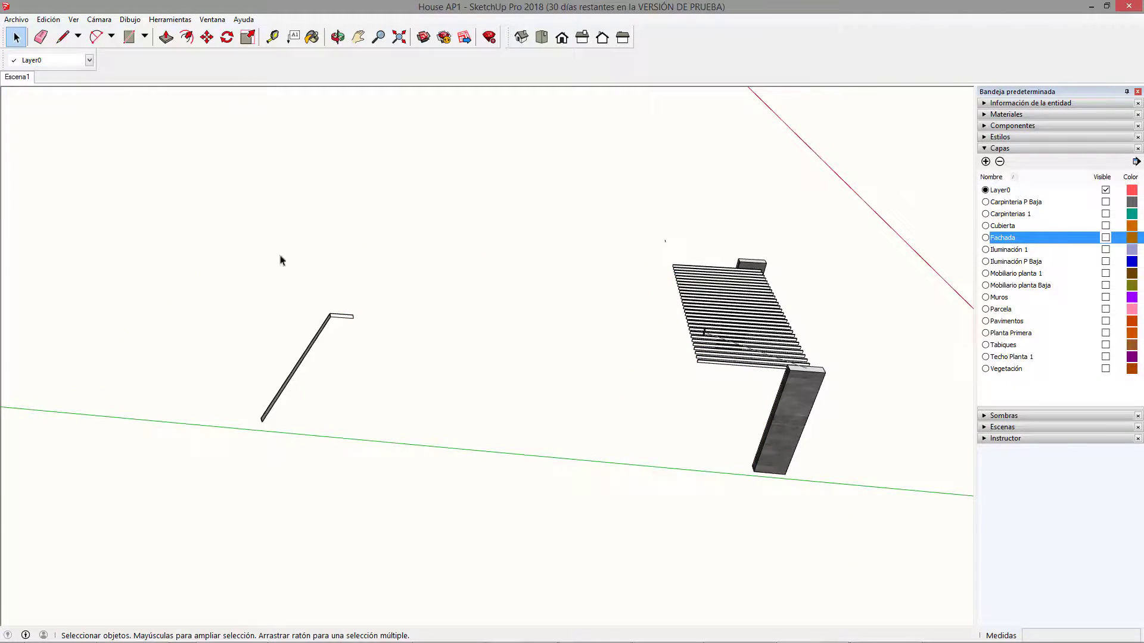
# Select the terrace's concrete pillars and pergola slats and assign them to the Fachada layer.
pyautogui.moveTo(281, 255); pyautogui.dragTo(541, 335, button='middle')
pyautogui.click(749, 372)
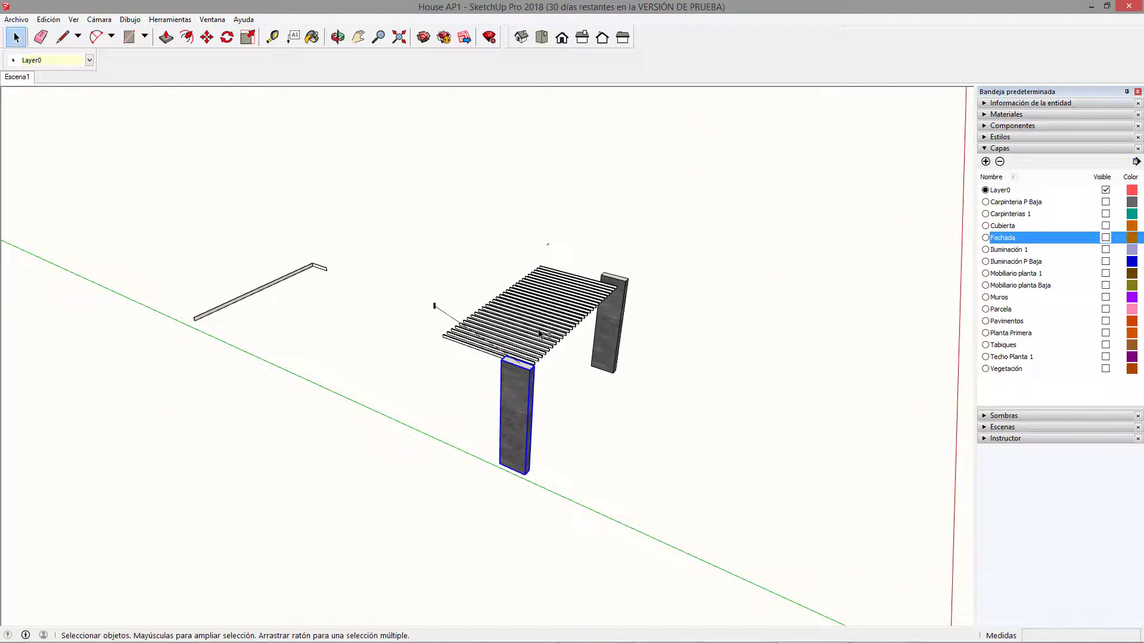
pyautogui.keyDown('shift'); pyautogui.click(541, 335); pyautogui.keyUp('shift')
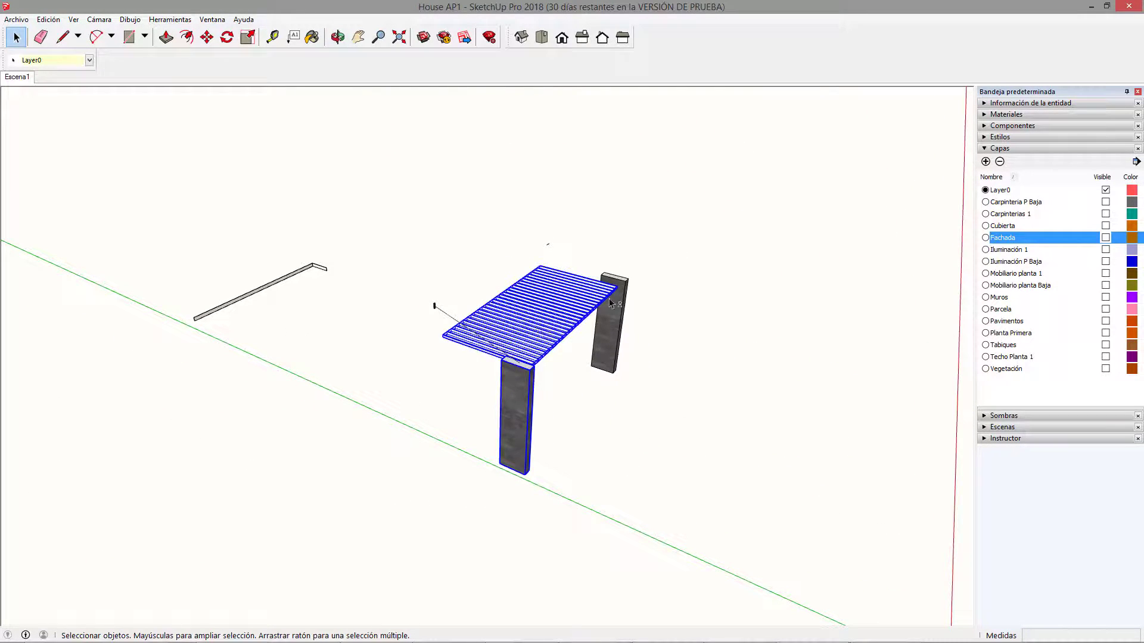
pyautogui.click(69, 62)
pyautogui.click(60, 110)
# Select the leftover small components still shown around the terrace and assign them to the Iluminación P Baja layer.
pyautogui.moveTo(441, 293); pyautogui.dragTo(153, 230, button='middle')
pyautogui.moveTo(153, 230); pyautogui.dragTo(339, 439)
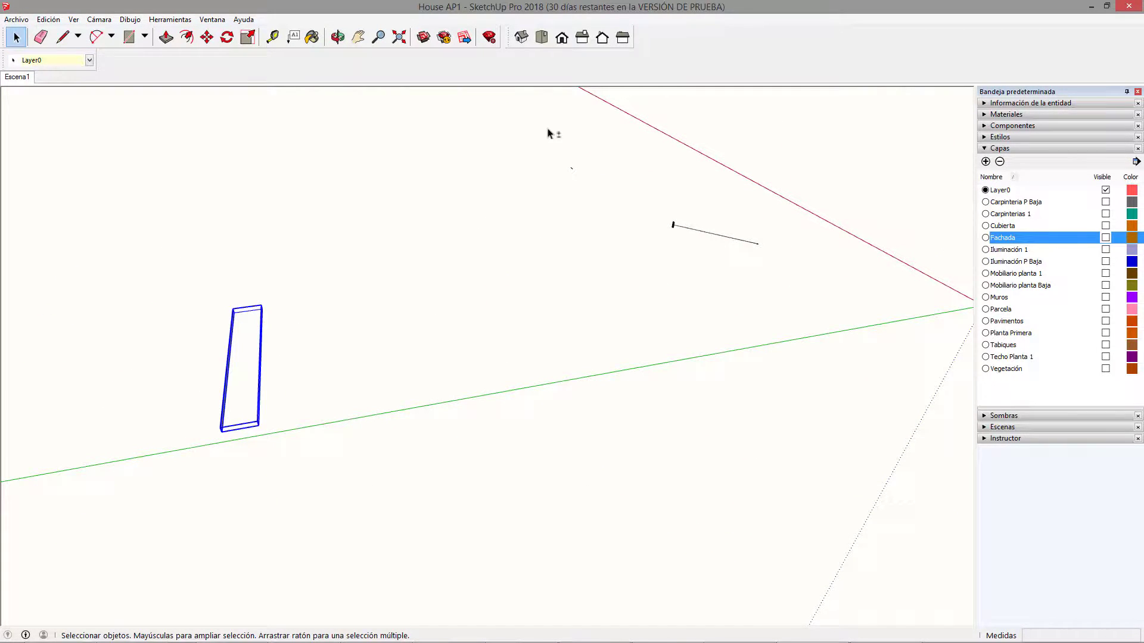
pyautogui.keyDown('shift'); pyautogui.moveTo(807, 301); pyautogui.dragTo(807, 301); pyautogui.keyUp('shift')
pyautogui.click(69, 62)
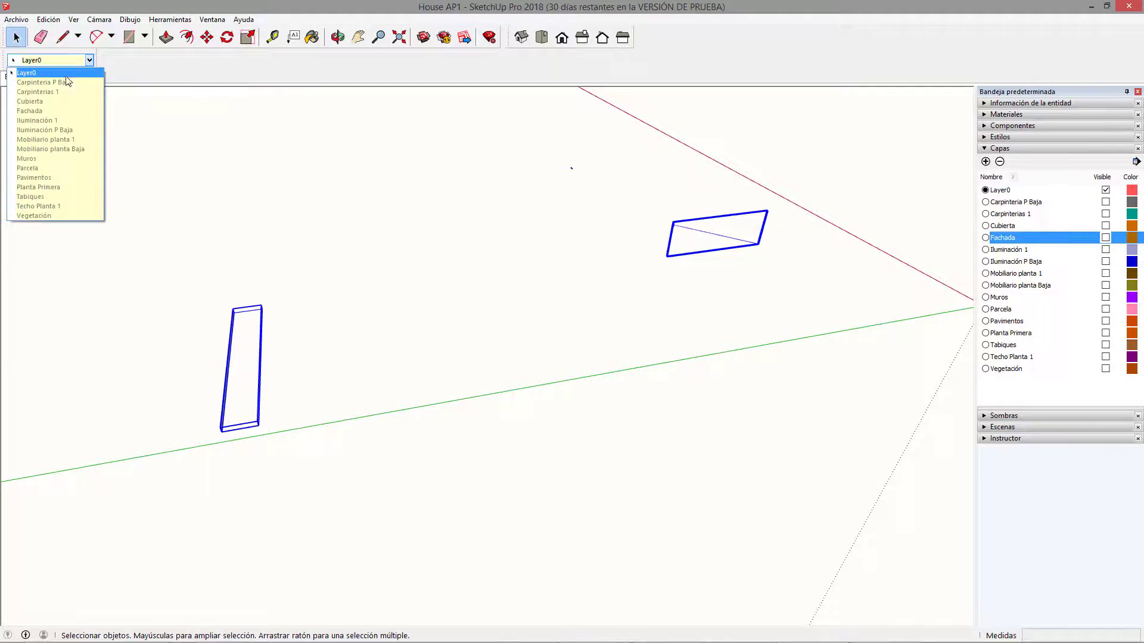
pyautogui.click(76, 130)
# Make the Carpinteria P Baja, Pavimentos and Tabiques layers visible to check the ground floor's windows, flooring and walls.
pyautogui.moveTo(654, 322); pyautogui.dragTo(713, 338, button='middle')
pyautogui.click(1013, 204)
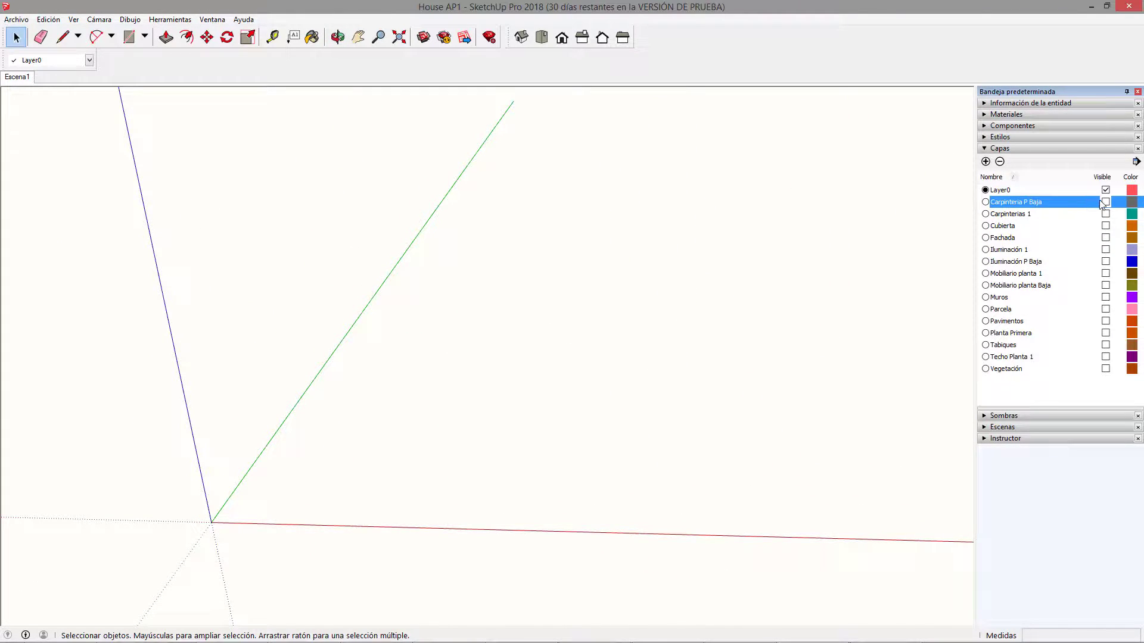
pyautogui.click(1105, 203)
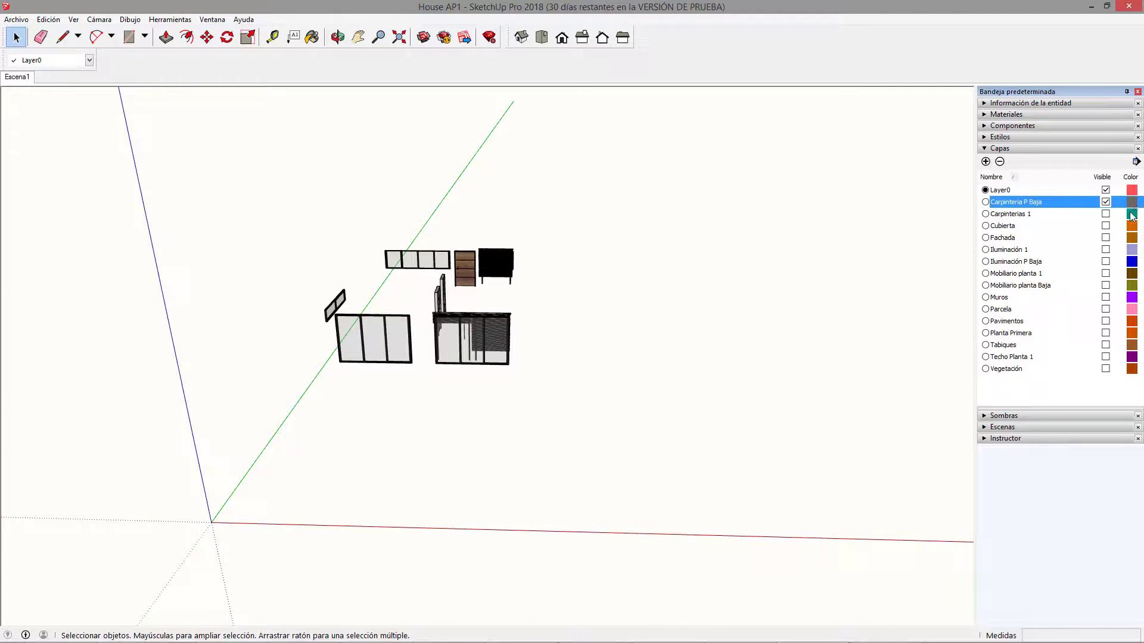
pyautogui.click(1106, 321)
pyautogui.moveTo(753, 316); pyautogui.dragTo(1023, 305, button='middle')
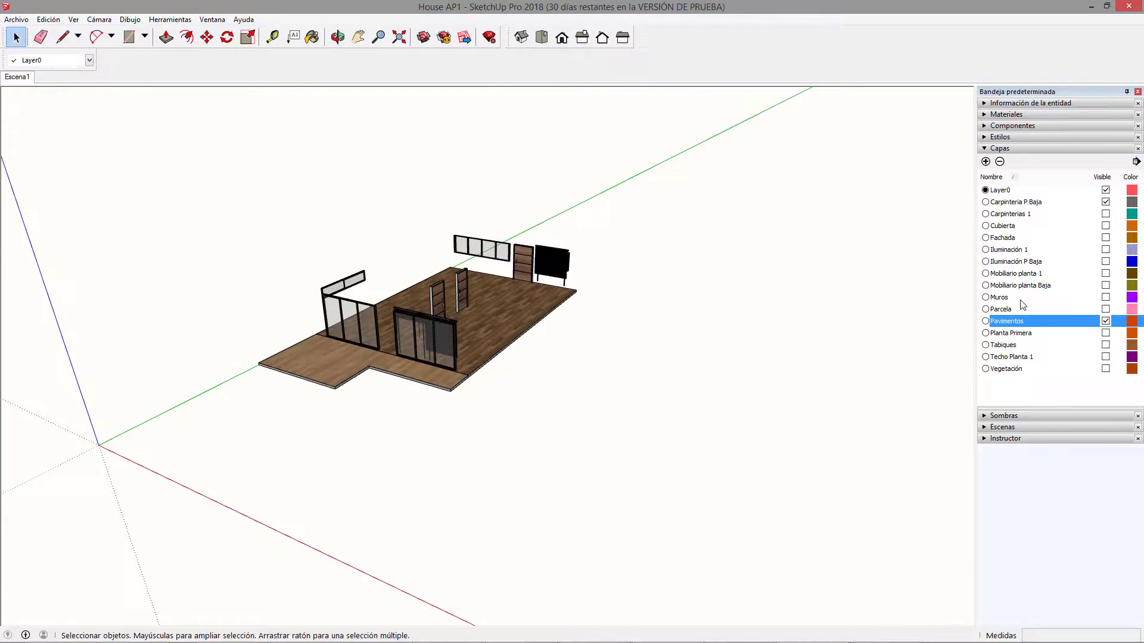
pyautogui.click(1106, 345)
pyautogui.moveTo(497, 298); pyautogui.dragTo(330, 429, button='middle')
pyautogui.scroll(3, 387, 328)
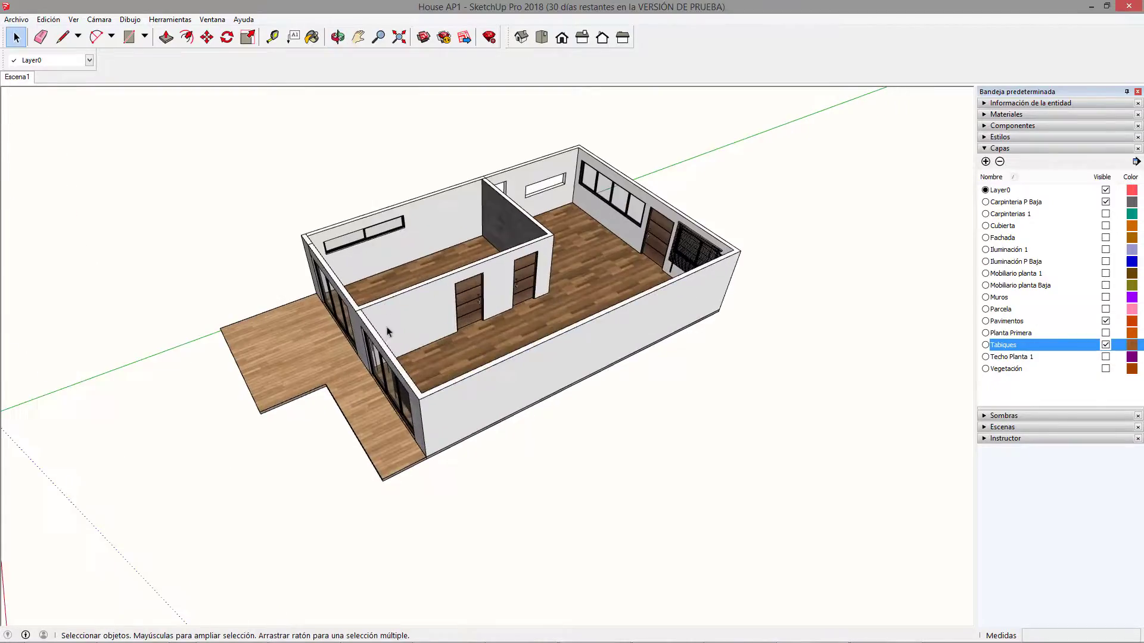
pyautogui.moveTo(436, 316); pyautogui.dragTo(356, 493, button='middle')
pyautogui.scroll(3, 554, 338)
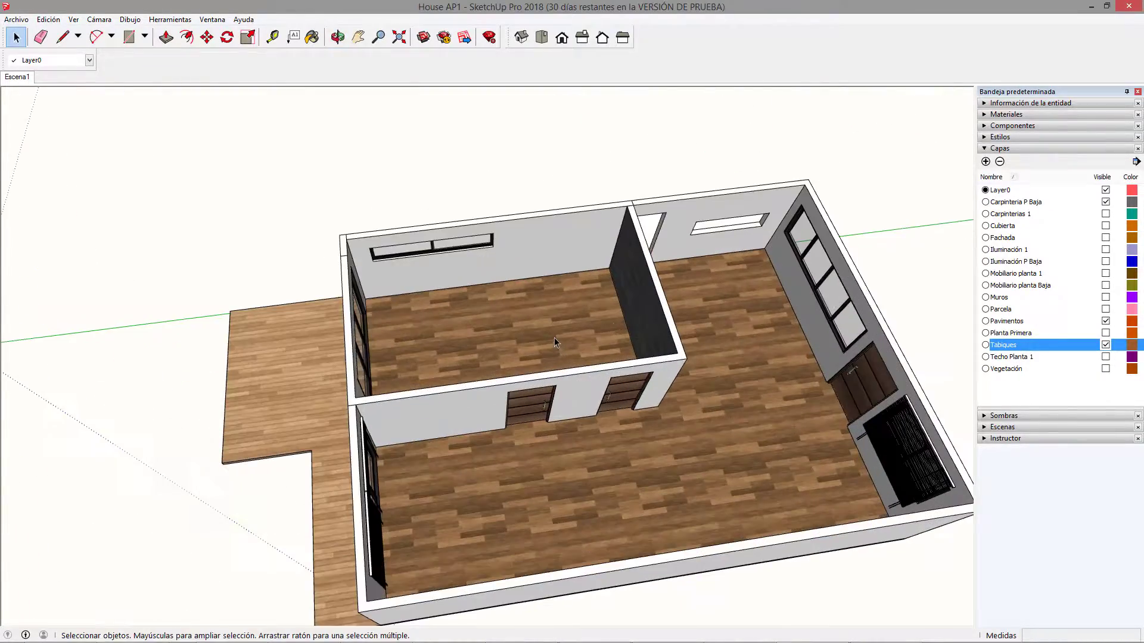
pyautogui.moveTo(554, 342); pyautogui.dragTo(619, 235, button='middle')
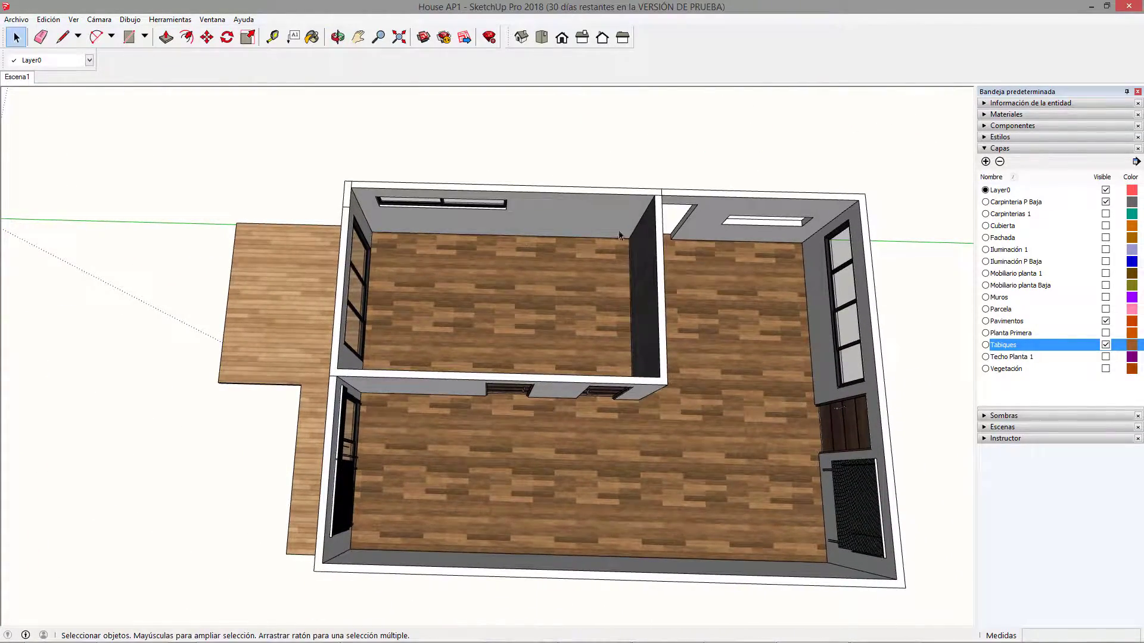
pyautogui.moveTo(765, 427); pyautogui.dragTo(889, 380, button='middle')
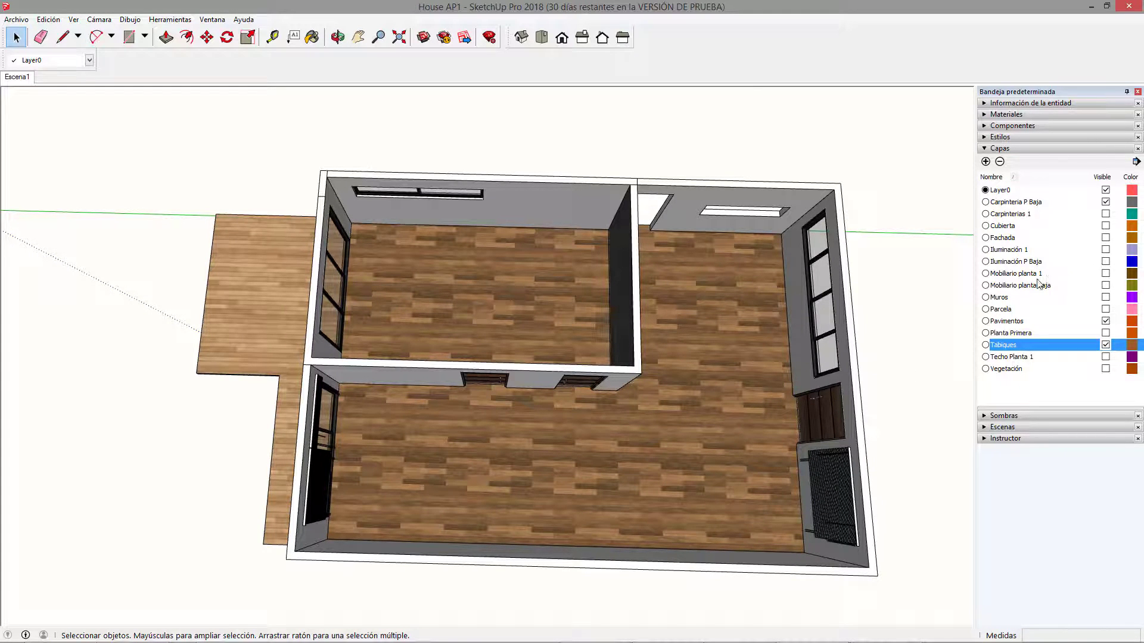
# Make the Mobiliario planta Baja, Parcela and Iluminación P Baja layers visible to check the furnished ground floor and plot.
pyautogui.click(1105, 285)
pyautogui.moveTo(601, 280); pyautogui.dragTo(599, 220, button='middle')
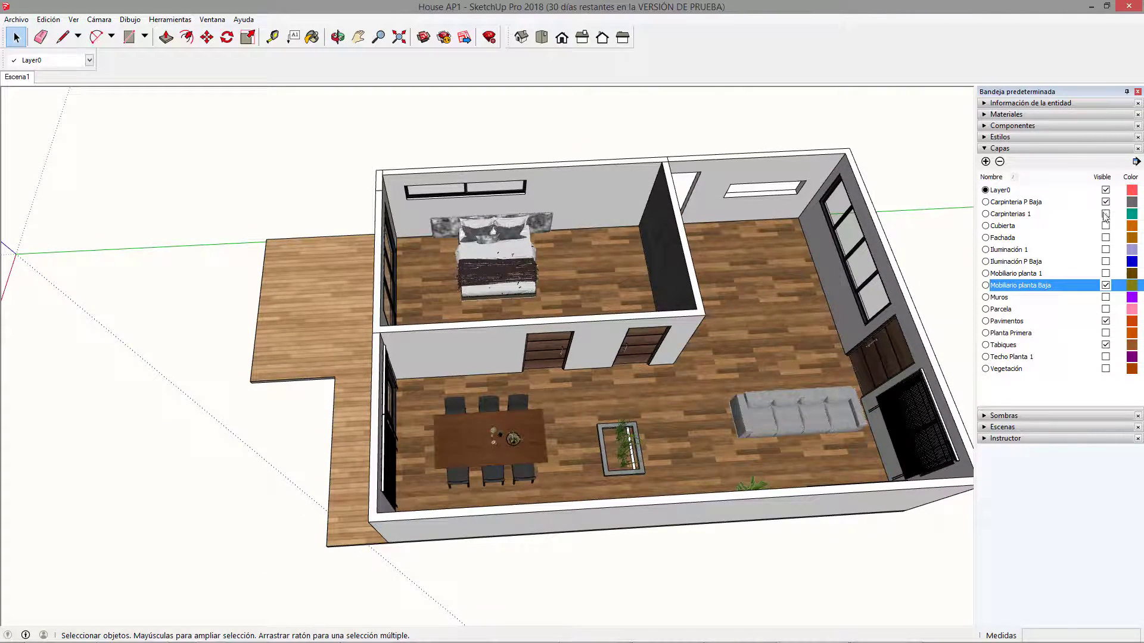
pyautogui.moveTo(970, 286); pyautogui.dragTo(965, 320, button='middle')
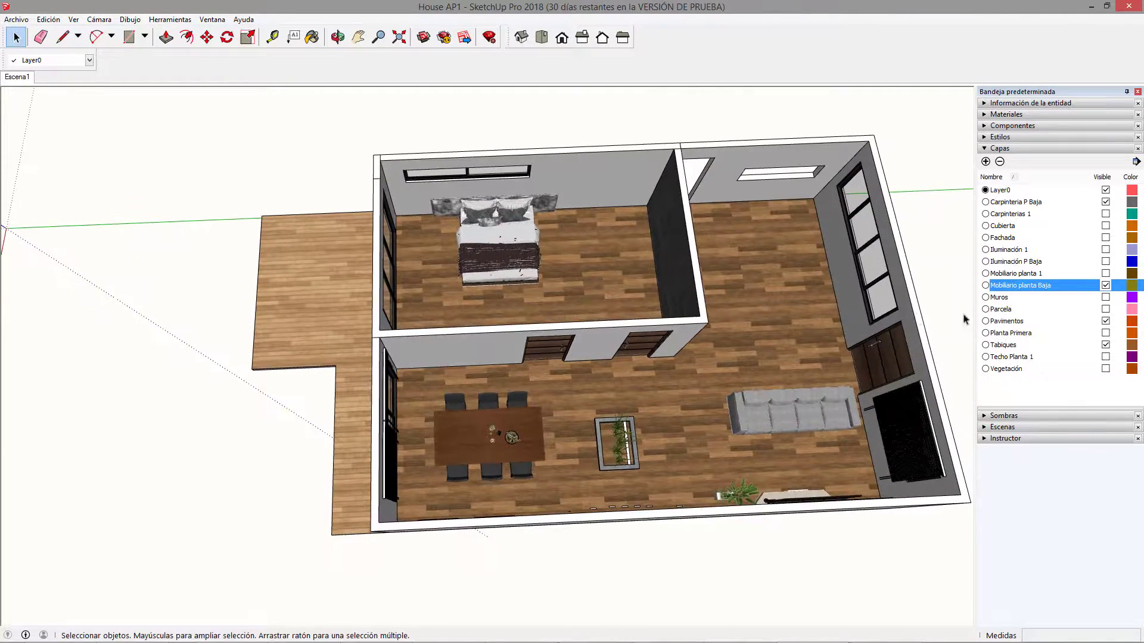
pyautogui.click(1106, 310)
pyautogui.moveTo(582, 288); pyautogui.dragTo(572, 324, button='middle')
pyautogui.scroll(-4, 572, 325)
pyautogui.moveTo(525, 390); pyautogui.dragTo(452, 363, button='middle')
pyautogui.scroll(3, 443, 365)
pyautogui.scroll(2, 443, 354)
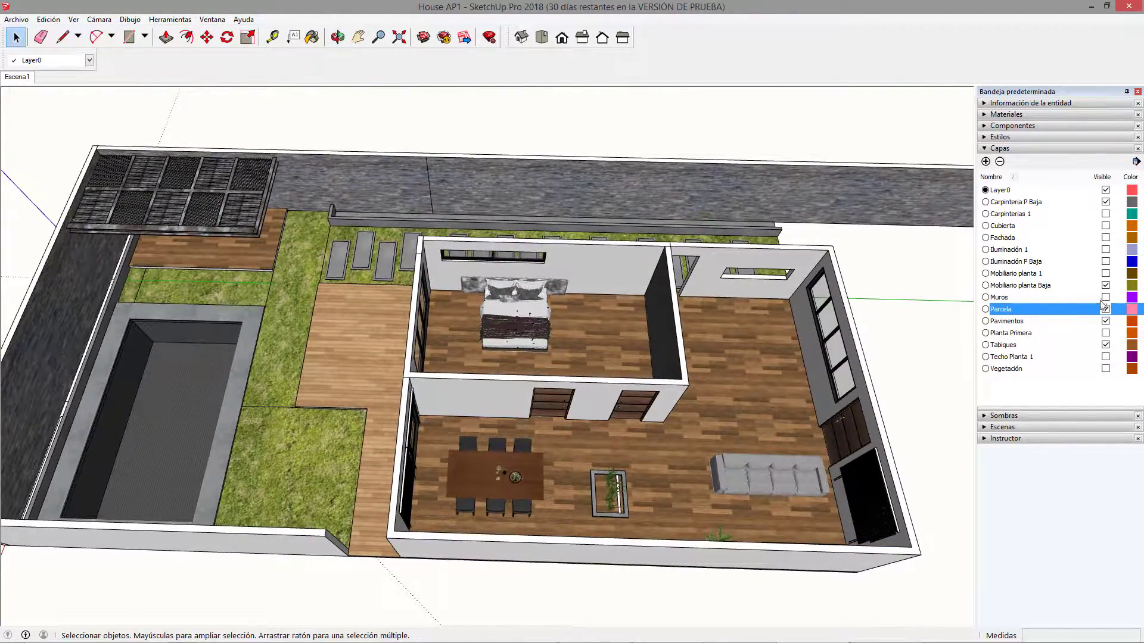
pyautogui.click(1105, 261)
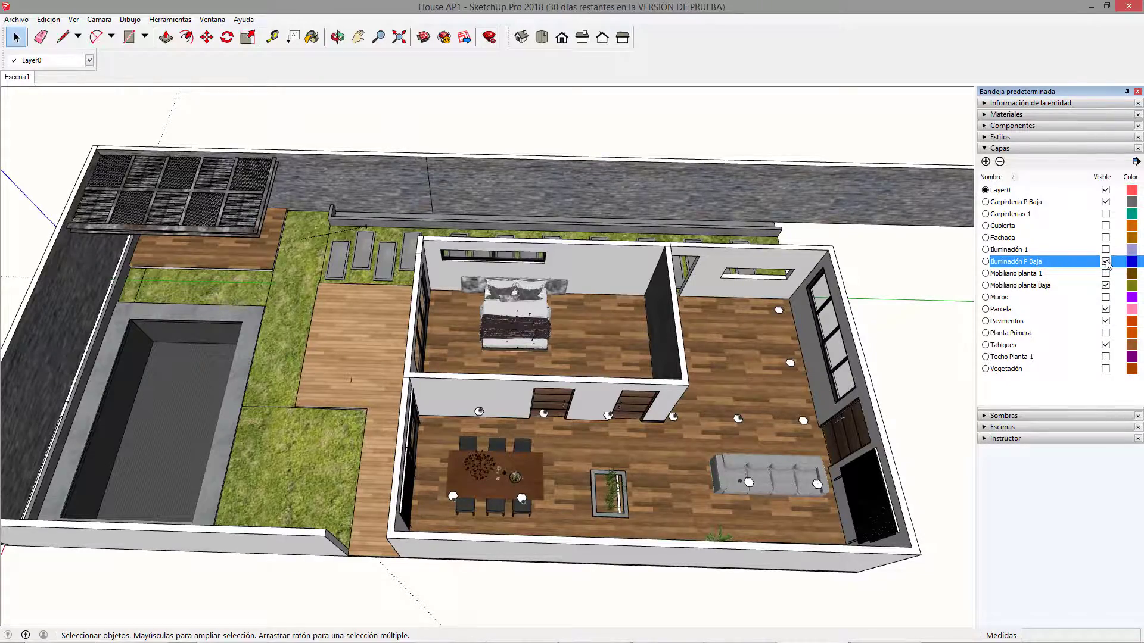
pyautogui.moveTo(665, 335); pyautogui.dragTo(879, 209, button='middle')
pyautogui.moveTo(395, 433); pyautogui.dragTo(512, 372, button='middle')
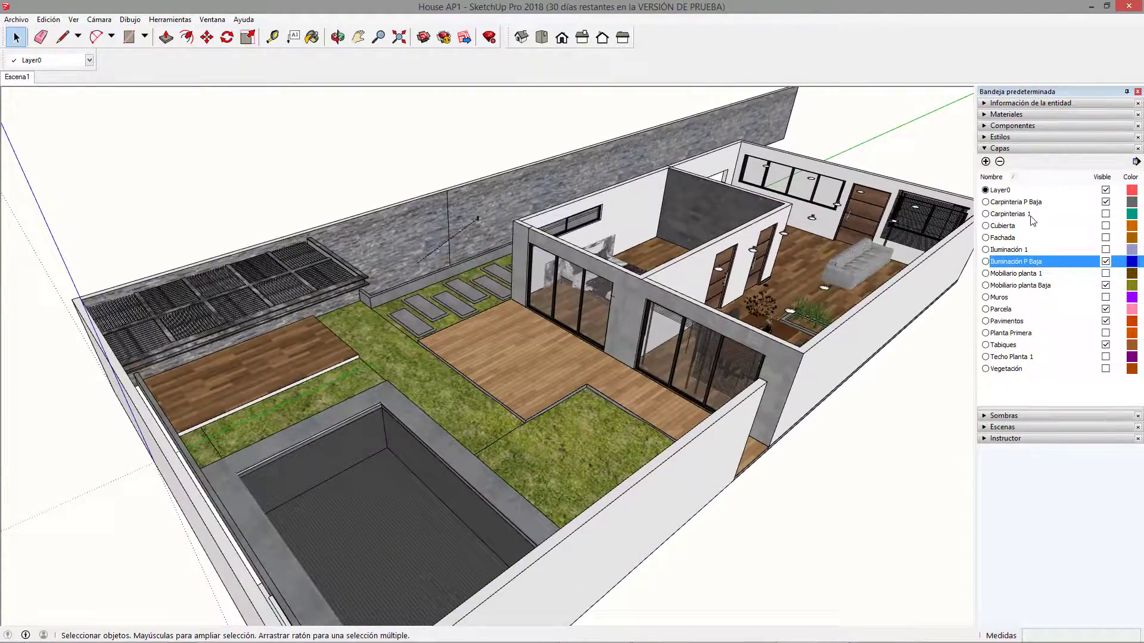
# Make all remaining hidden layers visible, from Carpinterias 1, Cubierta and Fachada through Planta Primera, Techo Planta 1 and Vegetación.
pyautogui.click(1105, 213)
pyautogui.click(1105, 226)
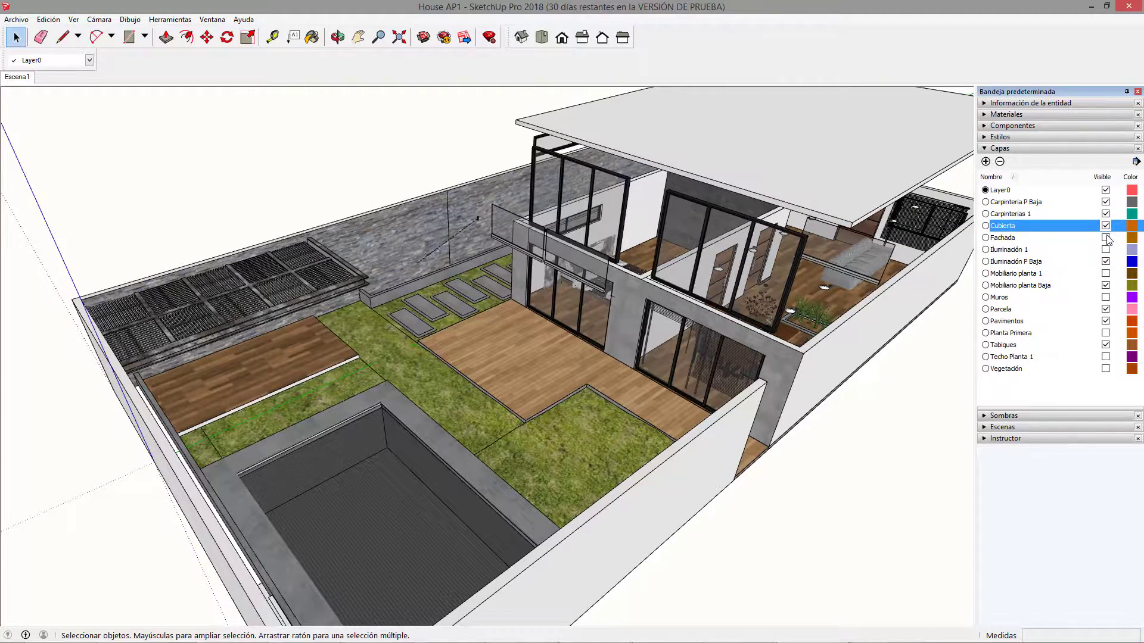
pyautogui.click(1106, 238)
pyautogui.click(1106, 250)
pyautogui.click(1106, 273)
pyautogui.click(1106, 297)
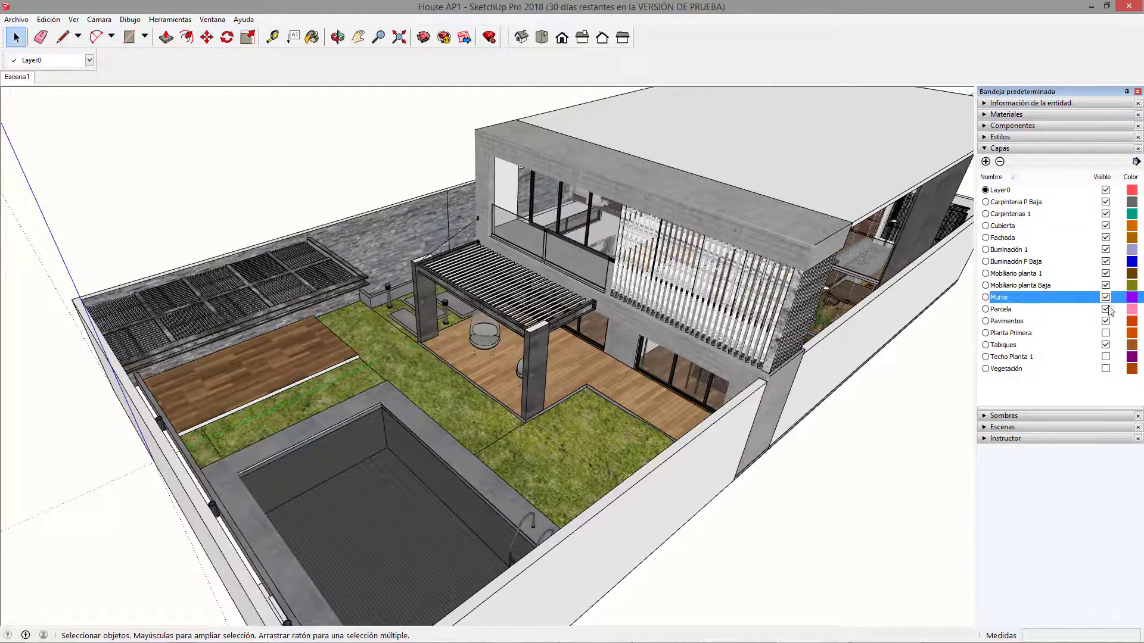
pyautogui.click(1106, 334)
pyautogui.click(1106, 369)
pyautogui.click(1106, 357)
pyautogui.moveTo(525, 233); pyautogui.dragTo(582, 368, button='middle')
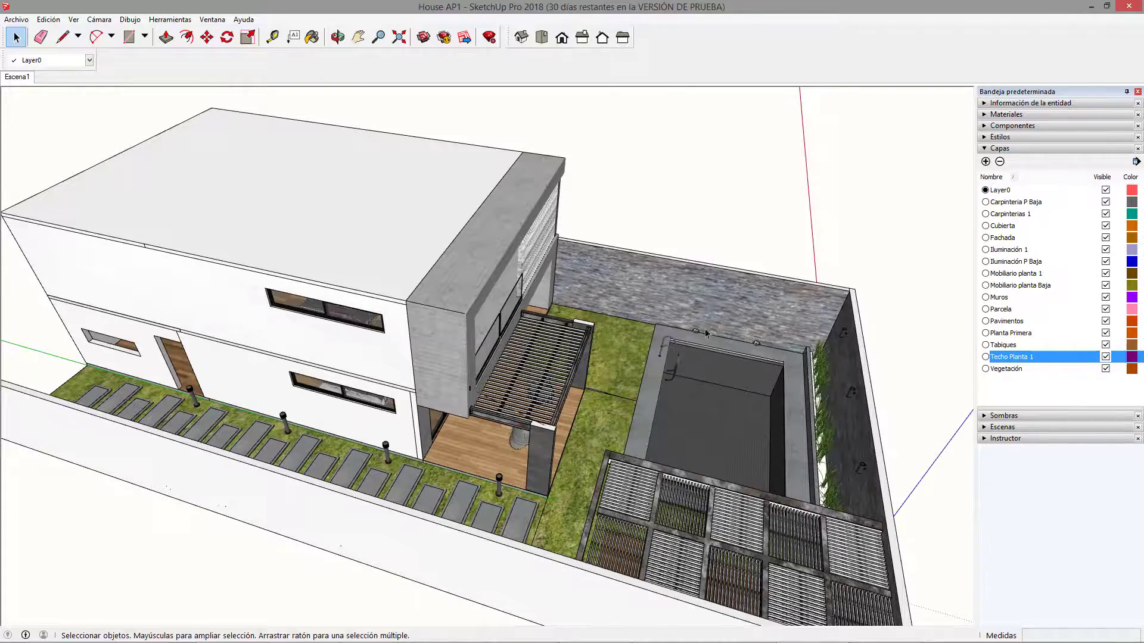
# Check which layer the two chairs under the terrace pergola are assigned to.
pyautogui.moveTo(698, 315); pyautogui.dragTo(190, 264, button='middle')
pyautogui.scroll(-4, 420, 375)
pyautogui.moveTo(393, 387); pyautogui.dragTo(453, 265, button='middle')
pyautogui.scroll(6, 423, 373)
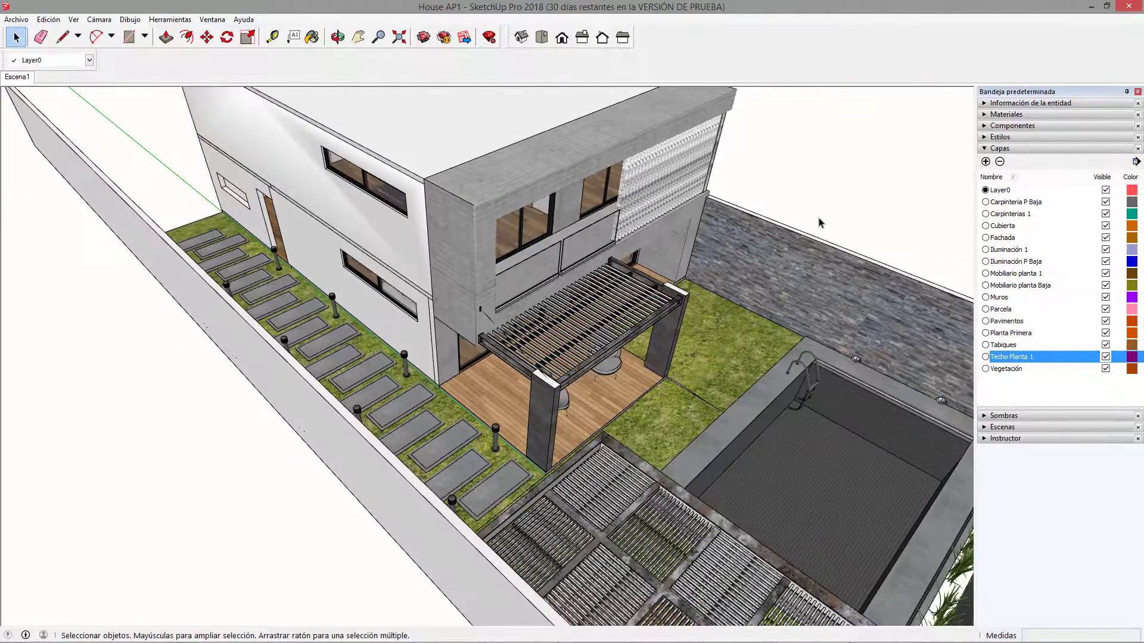
pyautogui.moveTo(700, 374); pyautogui.dragTo(618, 366, button='middle')
pyautogui.click(618, 367)
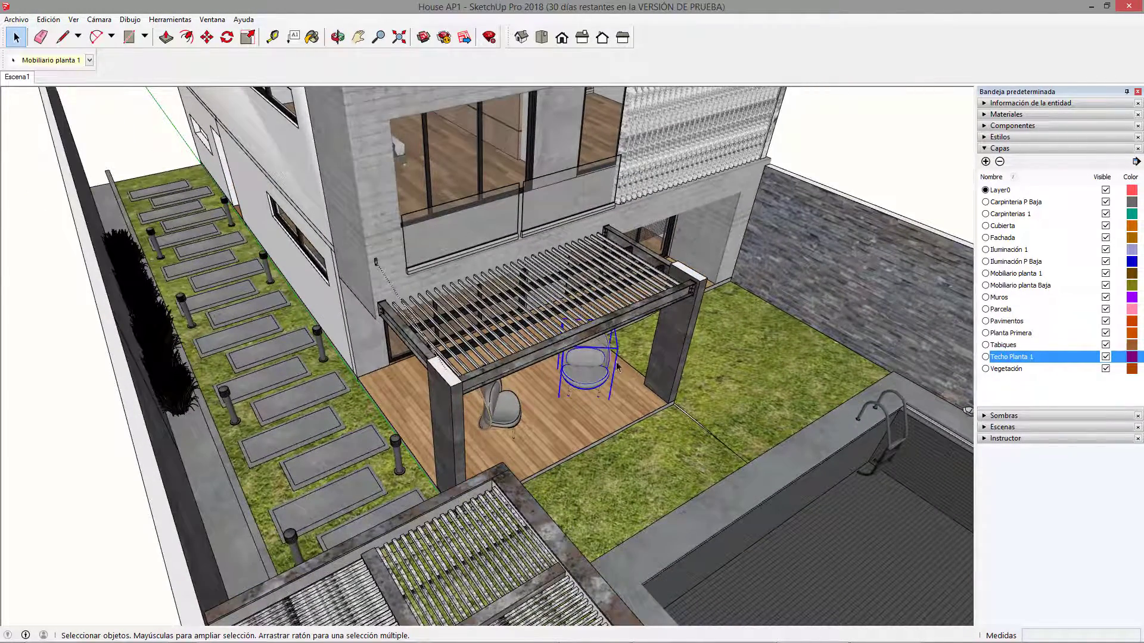
pyautogui.click(89, 60)
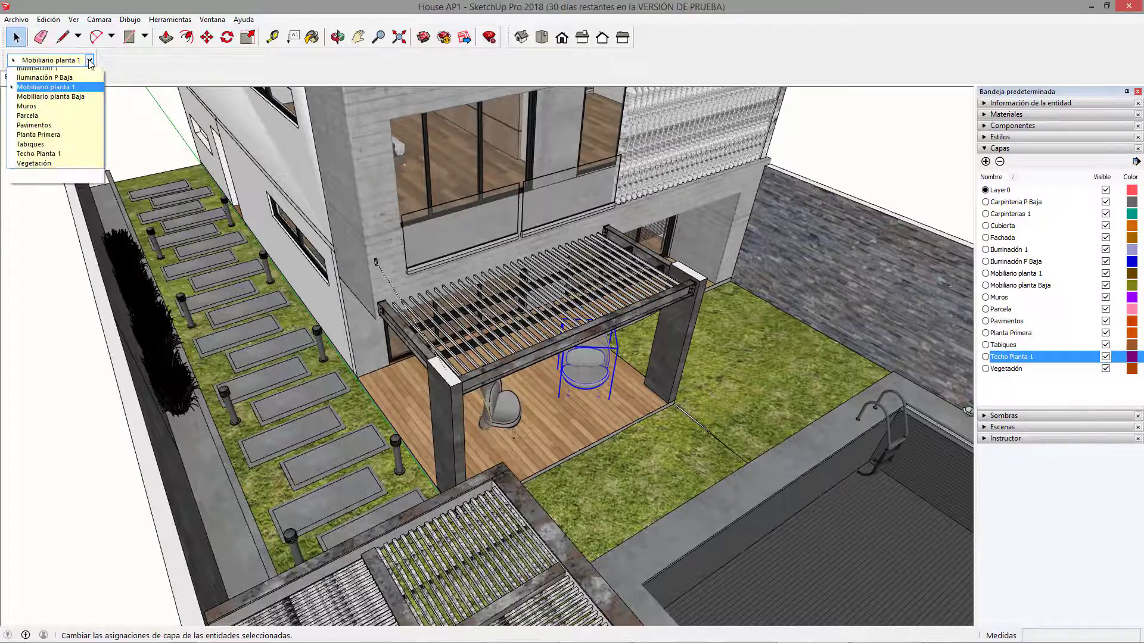
pyautogui.click(494, 445)
pyautogui.click(508, 399)
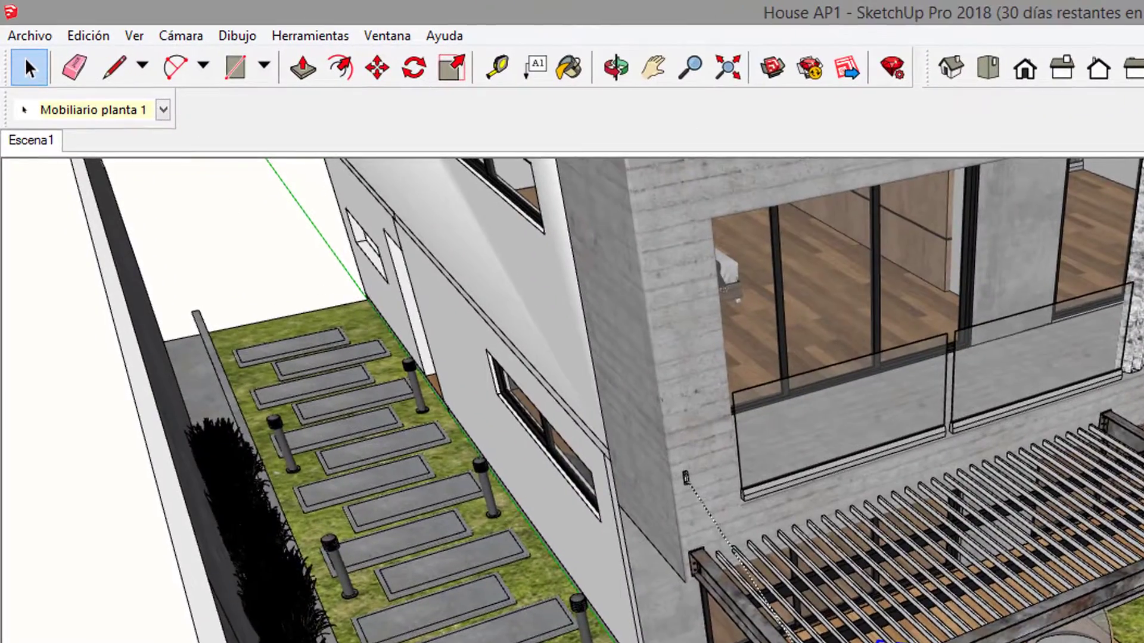
# Select both terrace chairs and assign them to the Mobiliario planta Baja layer.
pyautogui.moveTo(466, 421); pyautogui.dragTo(263, 357, button='middle')
pyautogui.scroll(3, 845, 642)
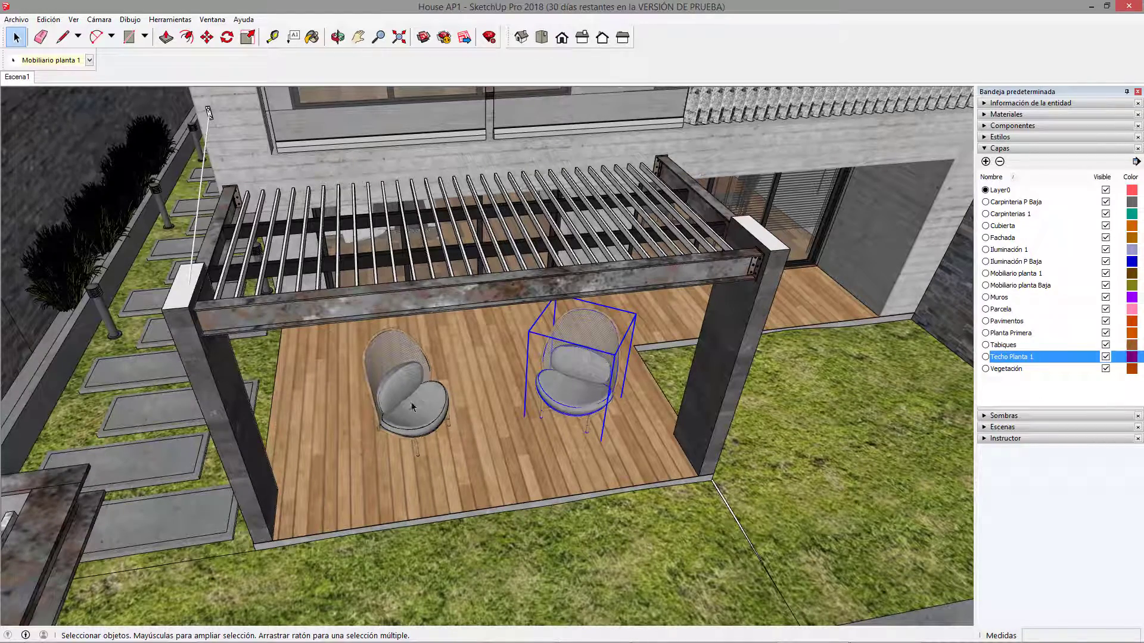
pyautogui.click(417, 401)
pyautogui.keyDown('ctrl'); pyautogui.click(573, 372); pyautogui.keyUp('ctrl')
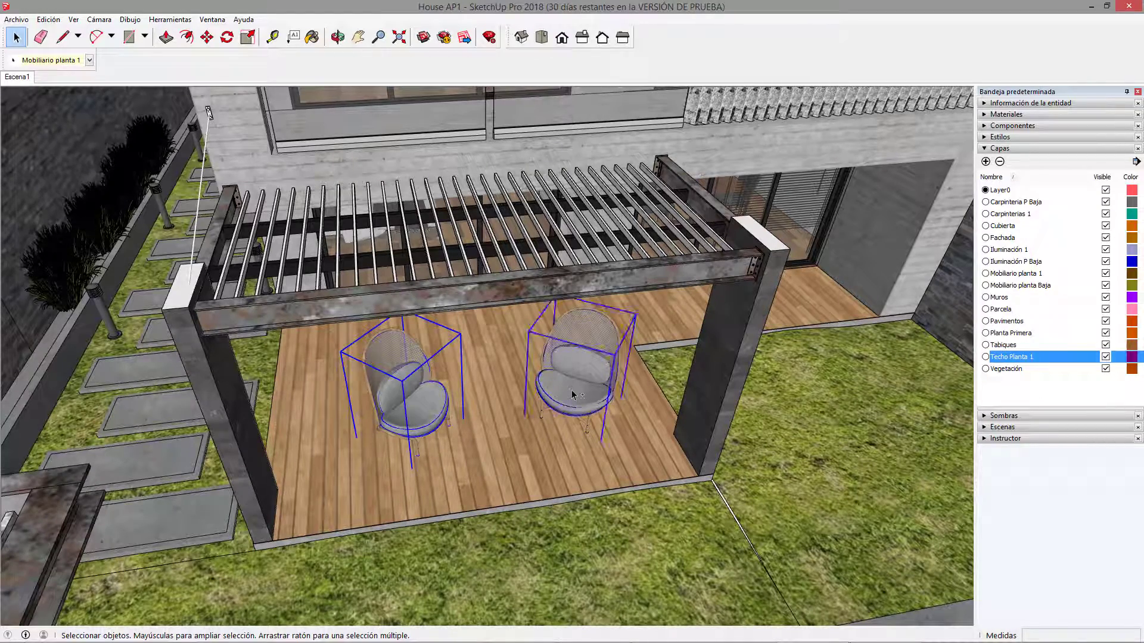
pyautogui.click(90, 60)
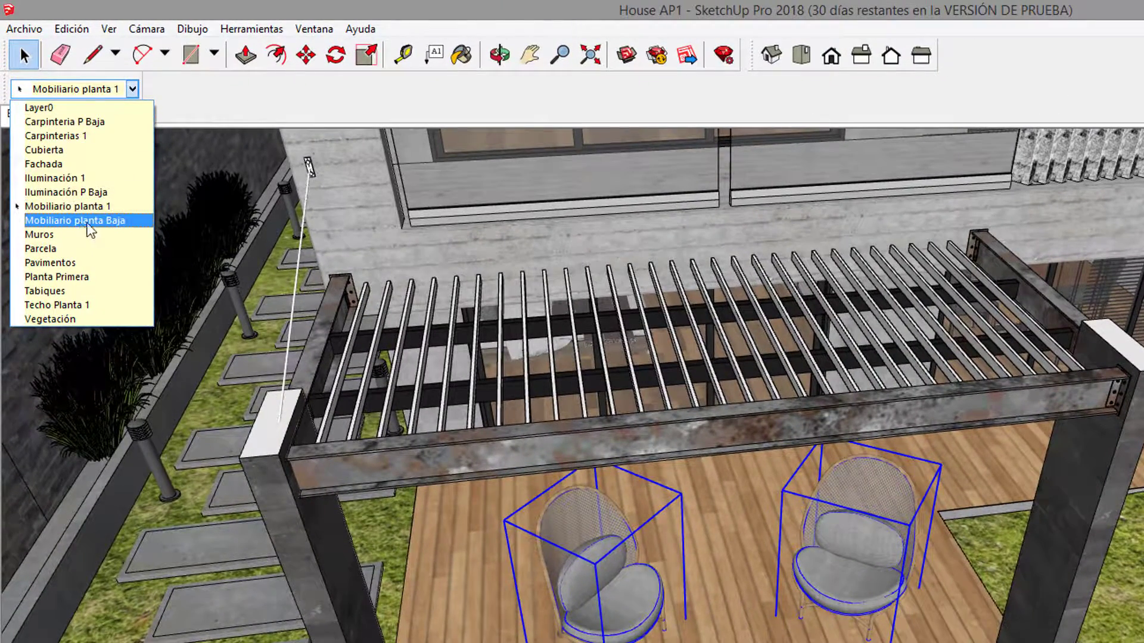
pyautogui.click(107, 223)
pyautogui.click(628, 596)
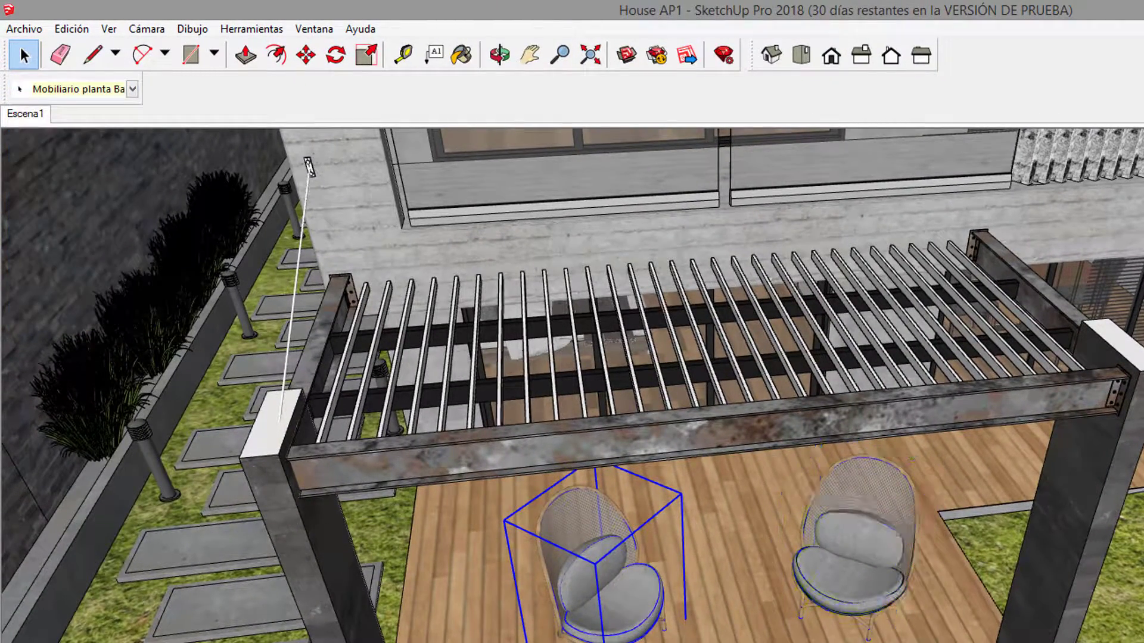
pyautogui.click(884, 608)
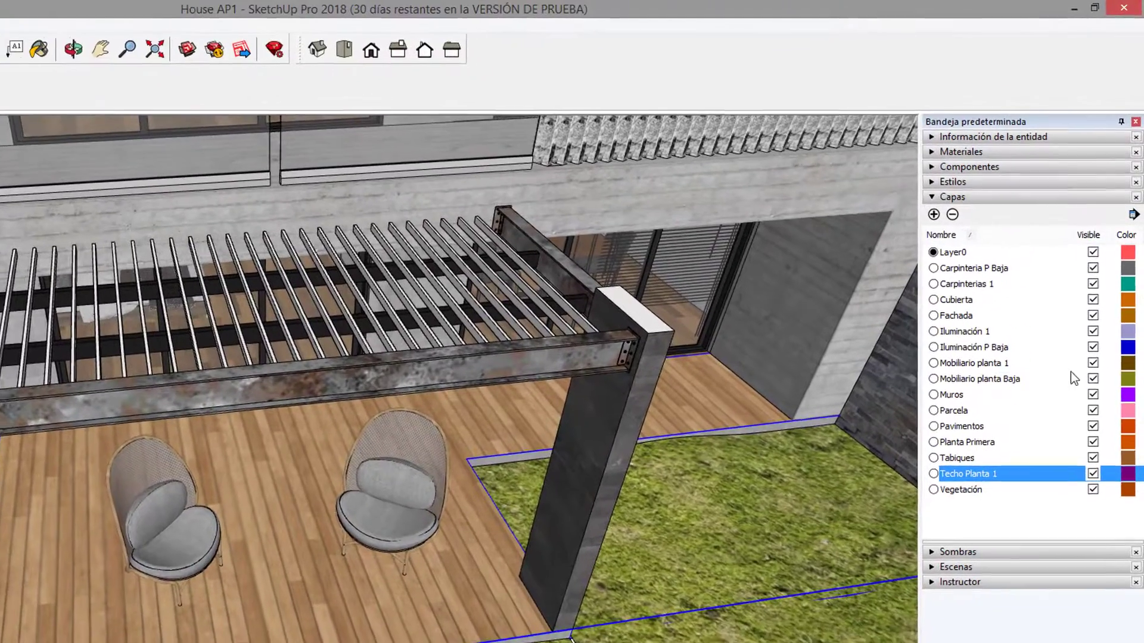
# Hide and show the Mobiliario planta Baja layer to check that it controls the terrace chairs.
pyautogui.click(1102, 265)
pyautogui.click(1125, 291)
pyautogui.click(1092, 382)
pyautogui.click(1092, 382)
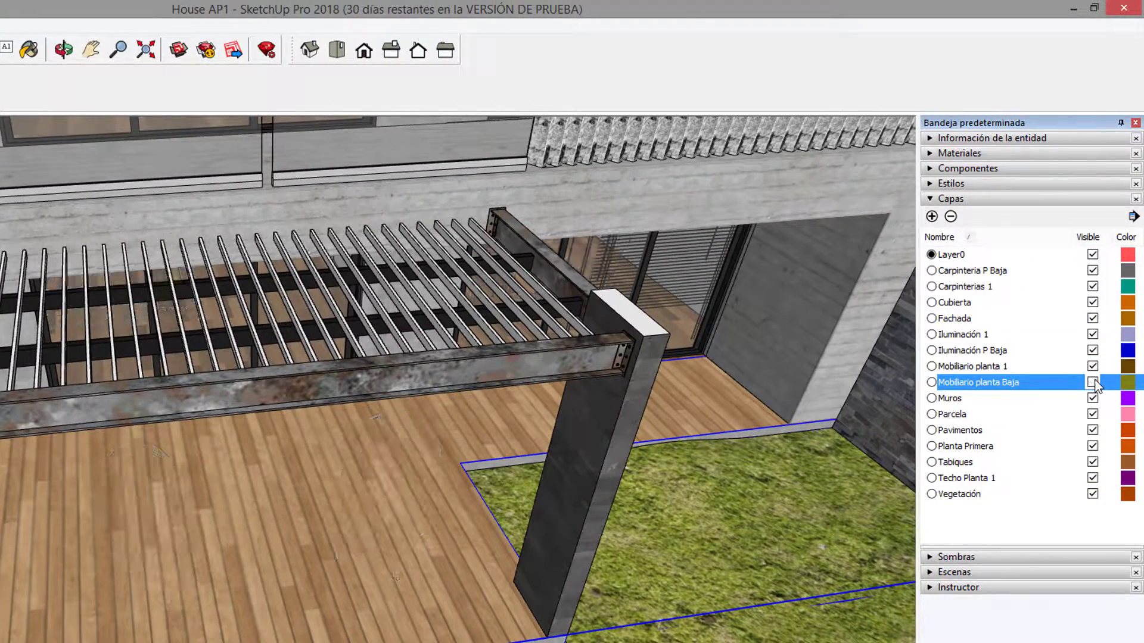
pyautogui.click(1093, 383)
# Toggle the Fachada layer's visibility off and on to check which facade and pergola elements it controls.
pyautogui.moveTo(2, 292); pyautogui.dragTo(350, 409, button='middle')
pyautogui.click(1092, 318)
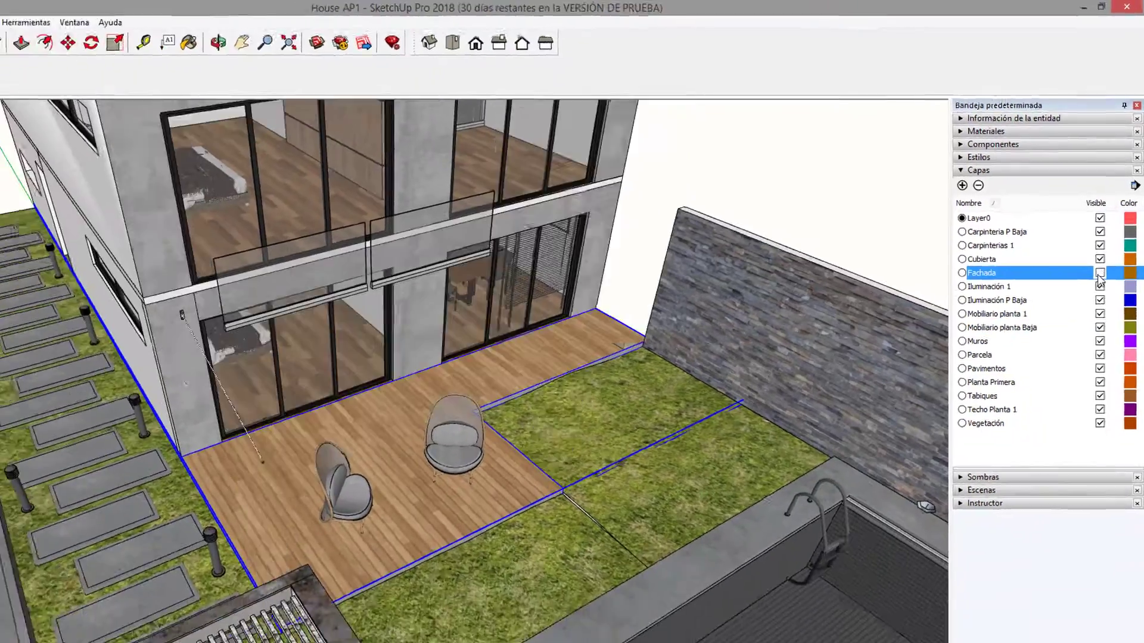
pyautogui.click(1092, 318)
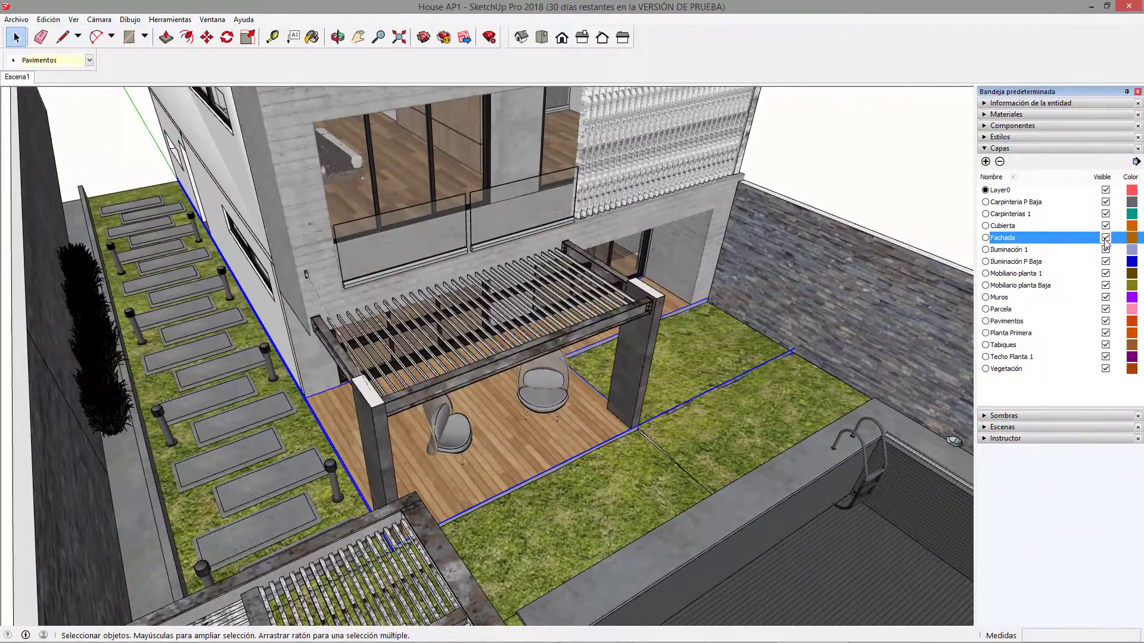
pyautogui.click(1105, 239)
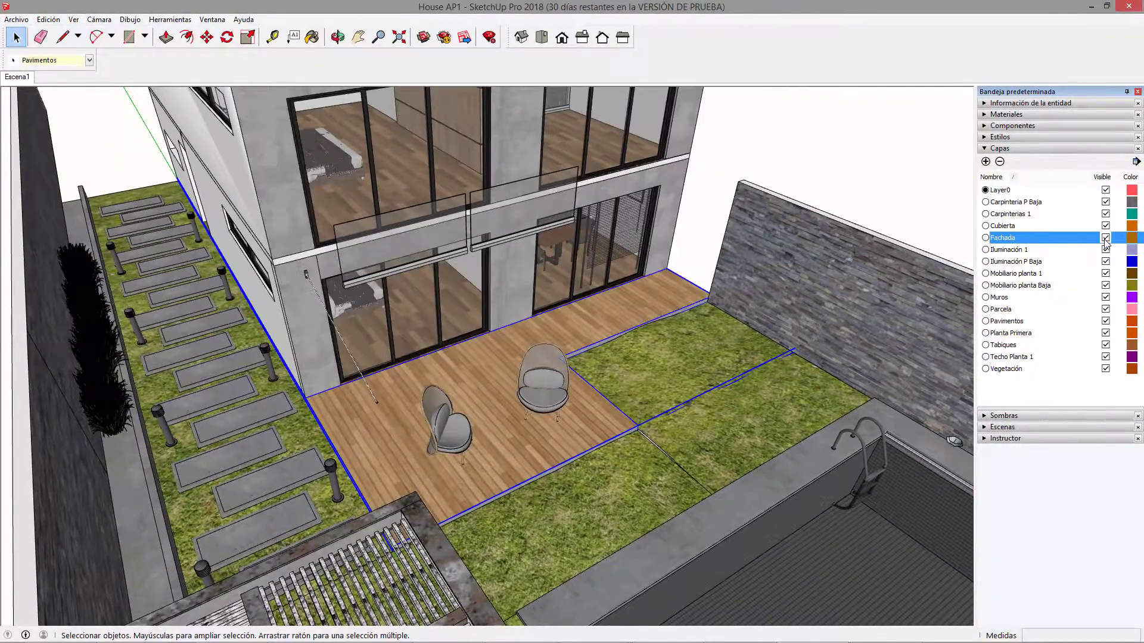
pyautogui.click(1106, 238)
# Set Carpinteria P Baja as the active layer, and restore Layer0 as the active layer.
pyautogui.moveTo(536, 358); pyautogui.dragTo(773, 337, button='middle')
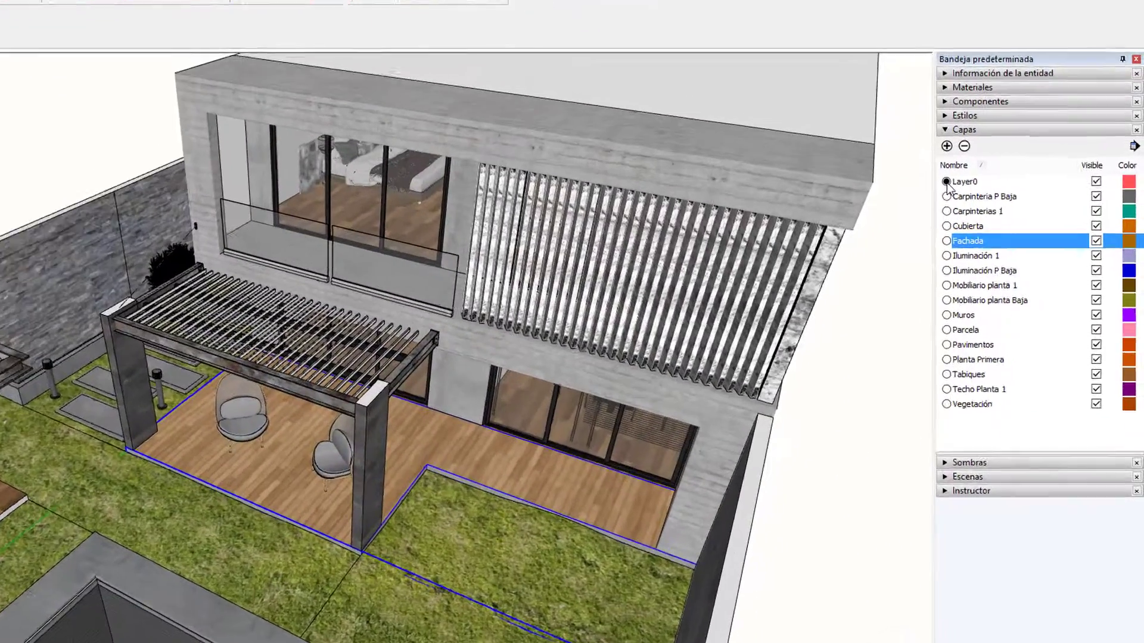
pyautogui.click(987, 191)
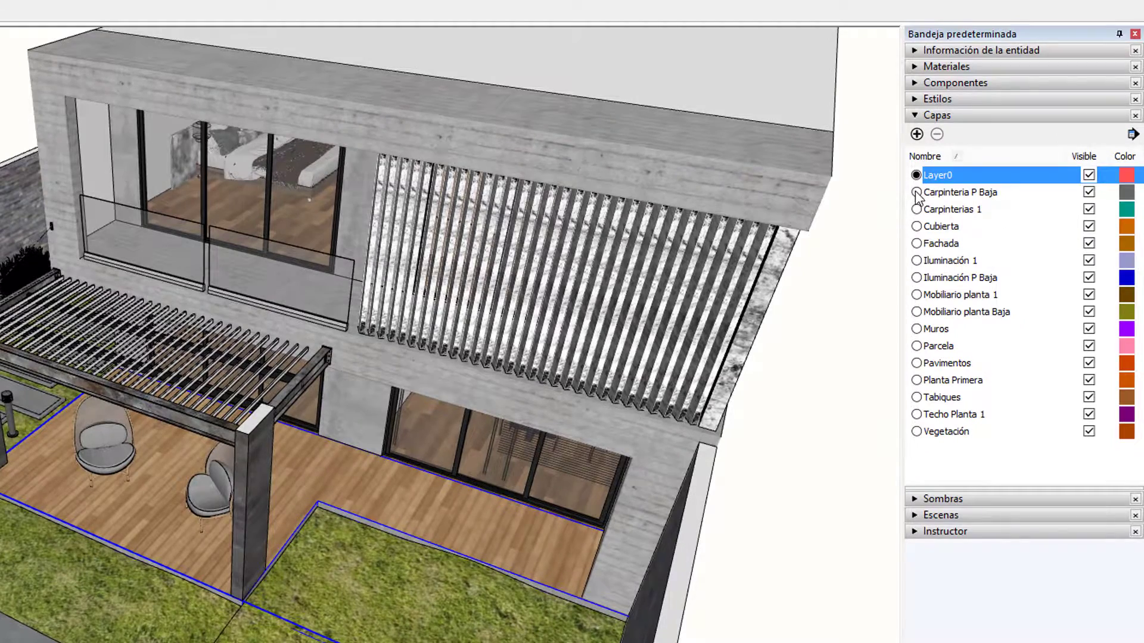
pyautogui.click(916, 192)
pyautogui.click(916, 175)
# Model a box on the ground beside the house with Rectangle and Push/Pull, and select all its faces and edges.
pyautogui.moveTo(655, 387); pyautogui.dragTo(337, 401, button='middle')
pyautogui.scroll(-4, 337, 401)
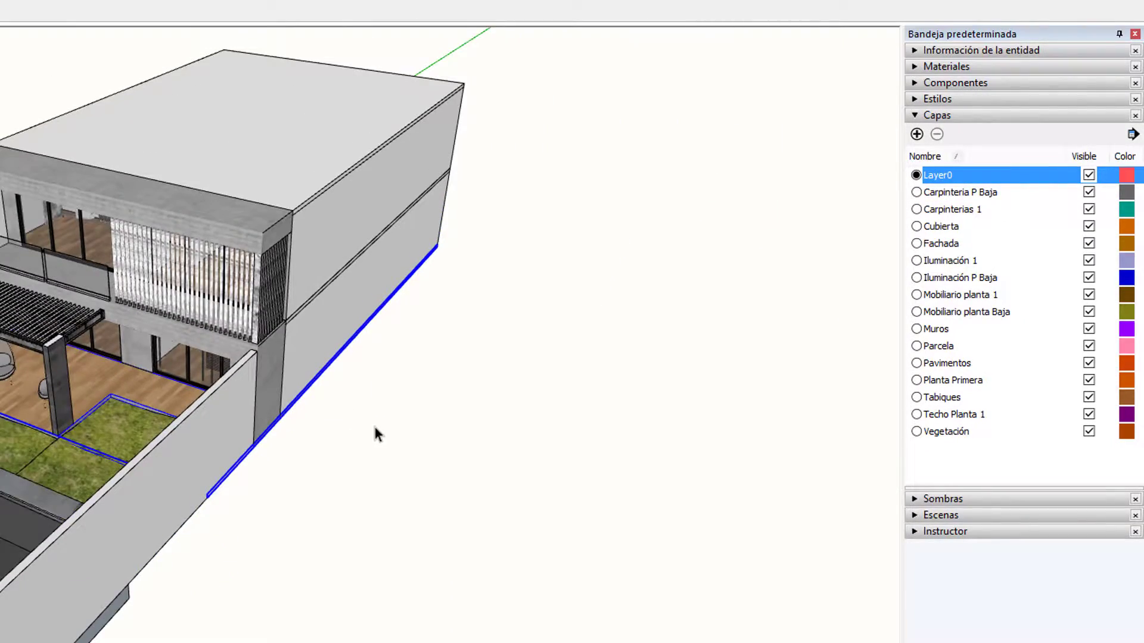
pyautogui.press('r')
pyautogui.click(387, 423)
pyautogui.click(536, 558)
pyautogui.press('p')
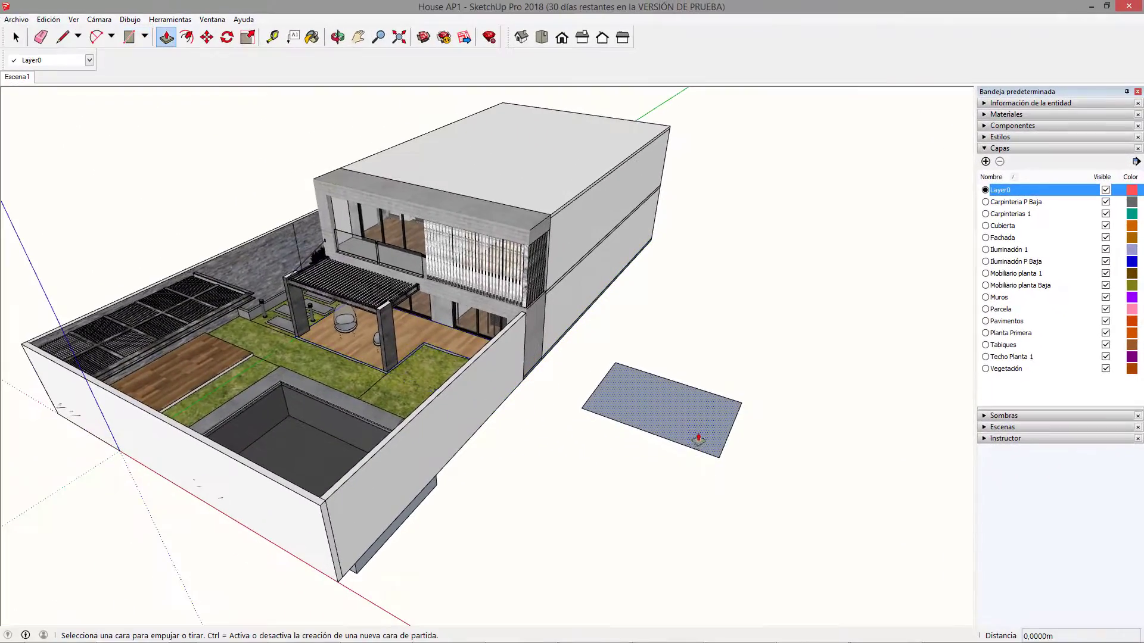
pyautogui.click(698, 440)
pyautogui.click(684, 372)
pyautogui.press('space')
pyautogui.tripleClick(651, 417)
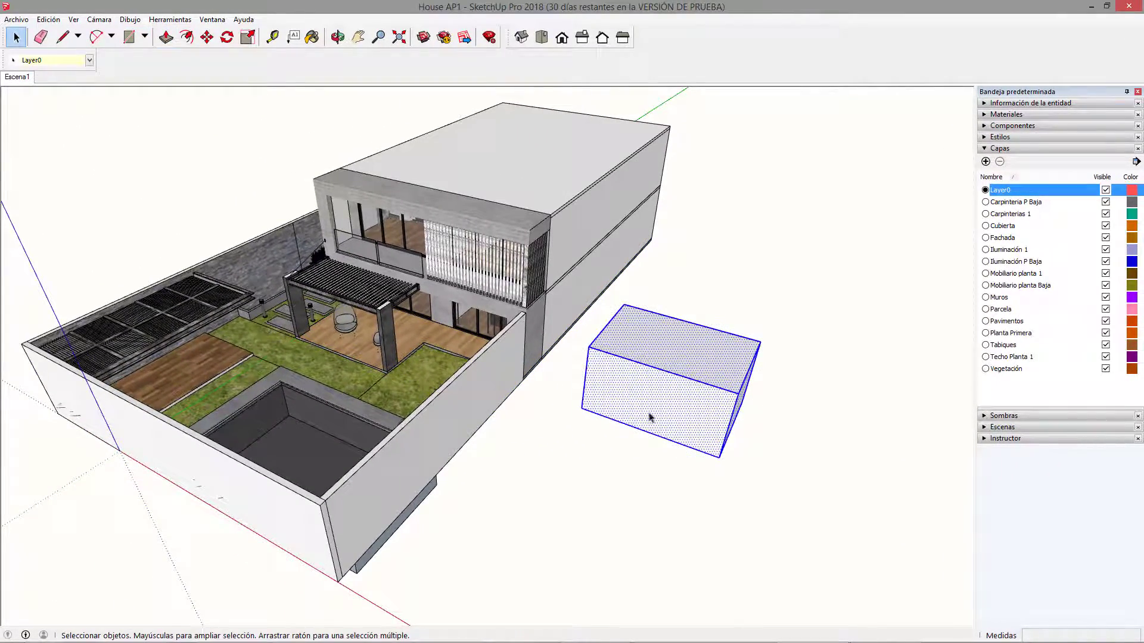
# Make Iluminación 1 the active layer and model a small cylinder beside the box with Circle and Push/Pull, selecting all its geometry.
pyautogui.moveTo(651, 417); pyautogui.dragTo(669, 370, button='middle')
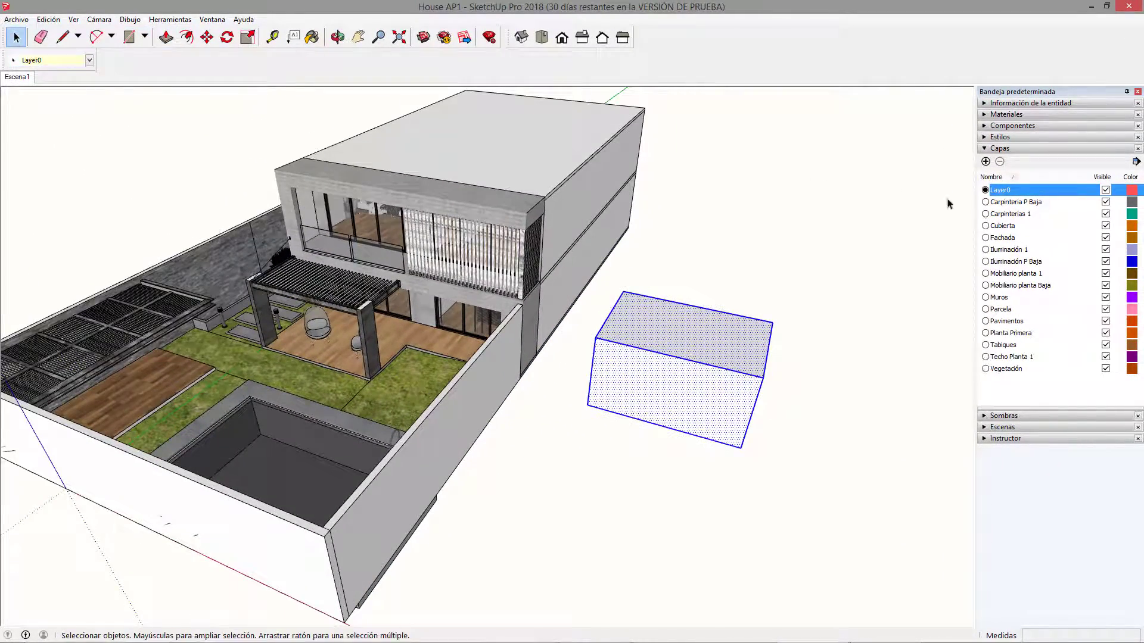
pyautogui.click(809, 240)
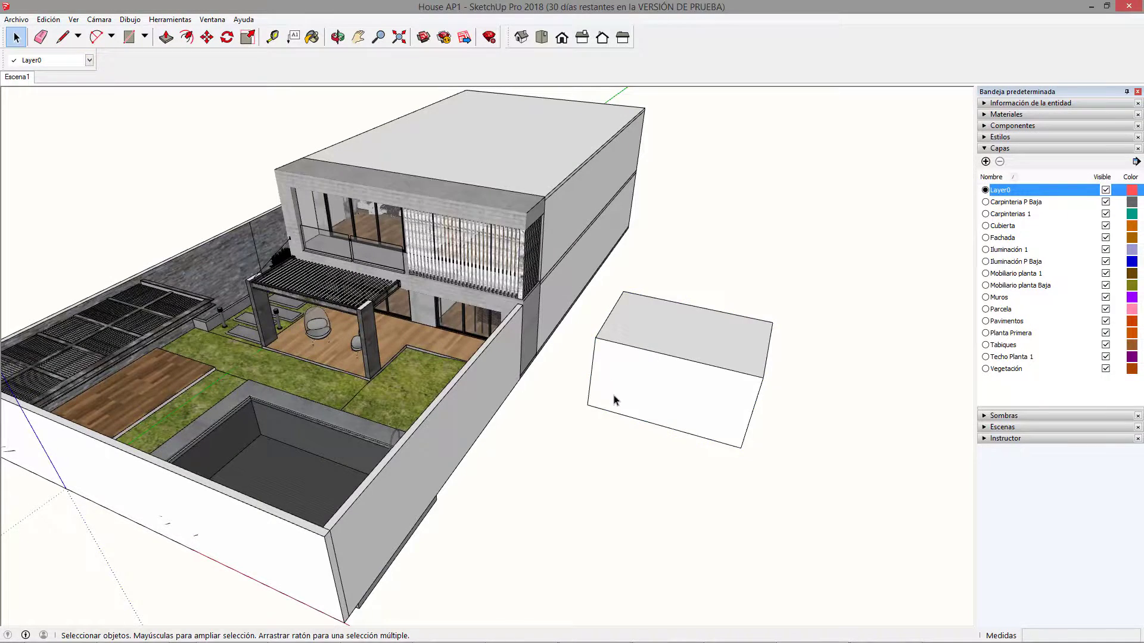
pyautogui.moveTo(615, 399); pyautogui.dragTo(457, 389, button='middle')
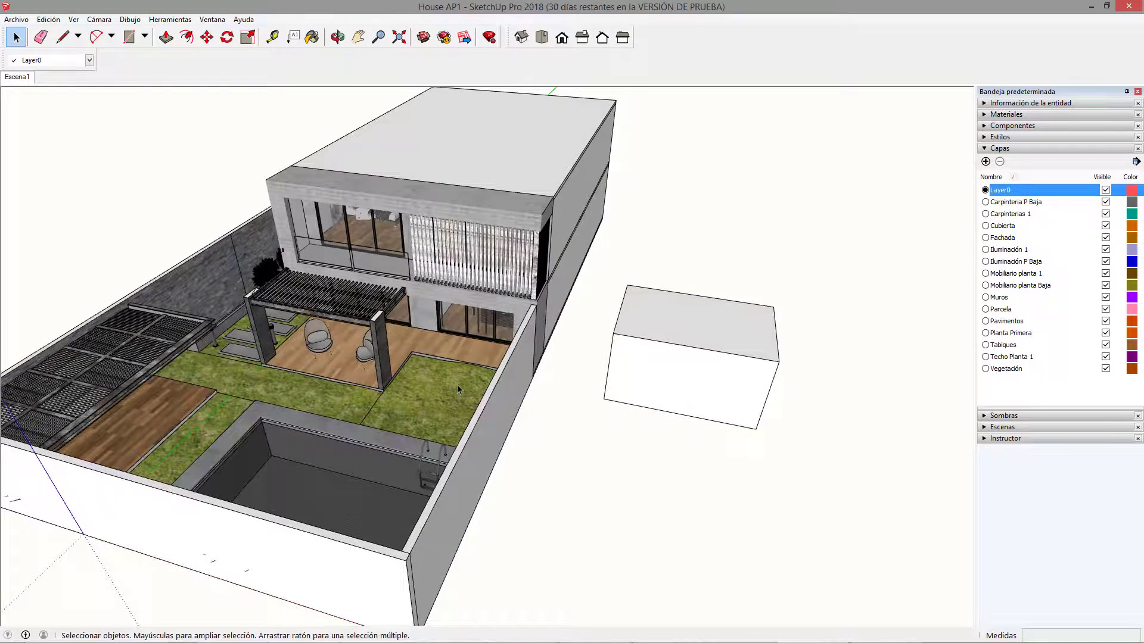
pyautogui.click(986, 249)
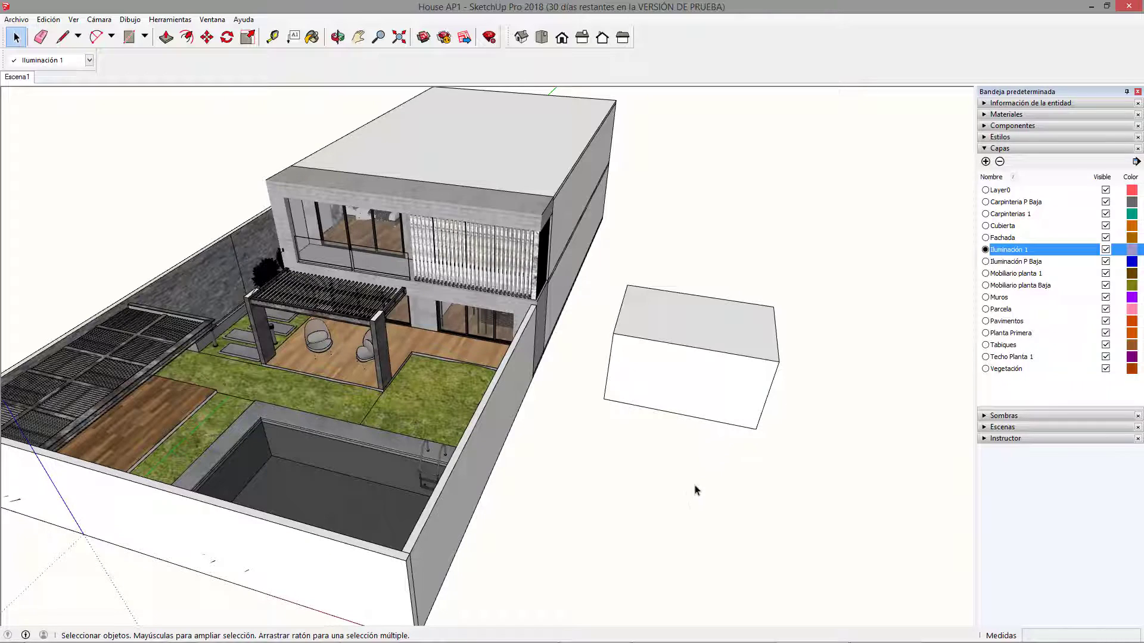
pyautogui.press('c')
pyautogui.press('p')
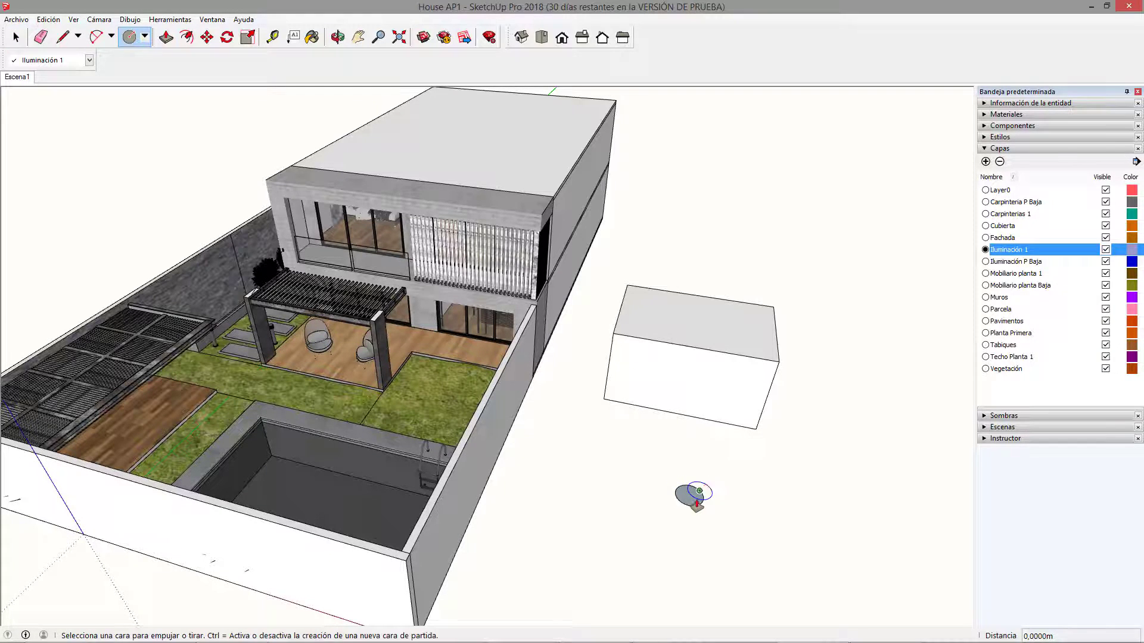
pyautogui.click(696, 496)
pyautogui.click(698, 477)
pyautogui.press('space')
pyautogui.doubleClick(696, 478)
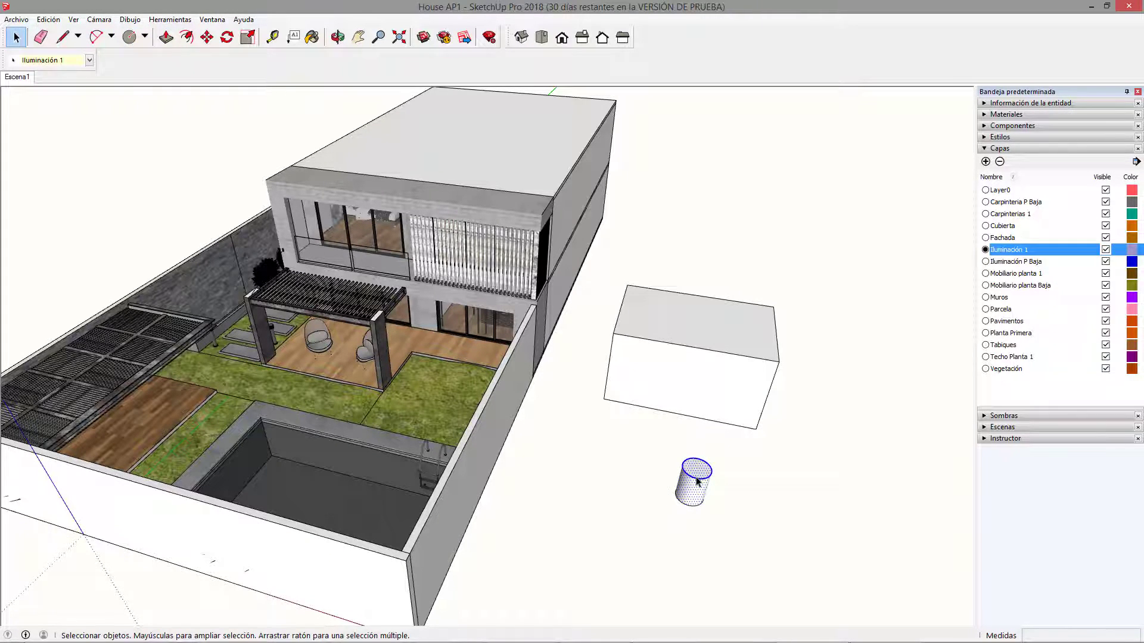
pyautogui.tripleClick(699, 481)
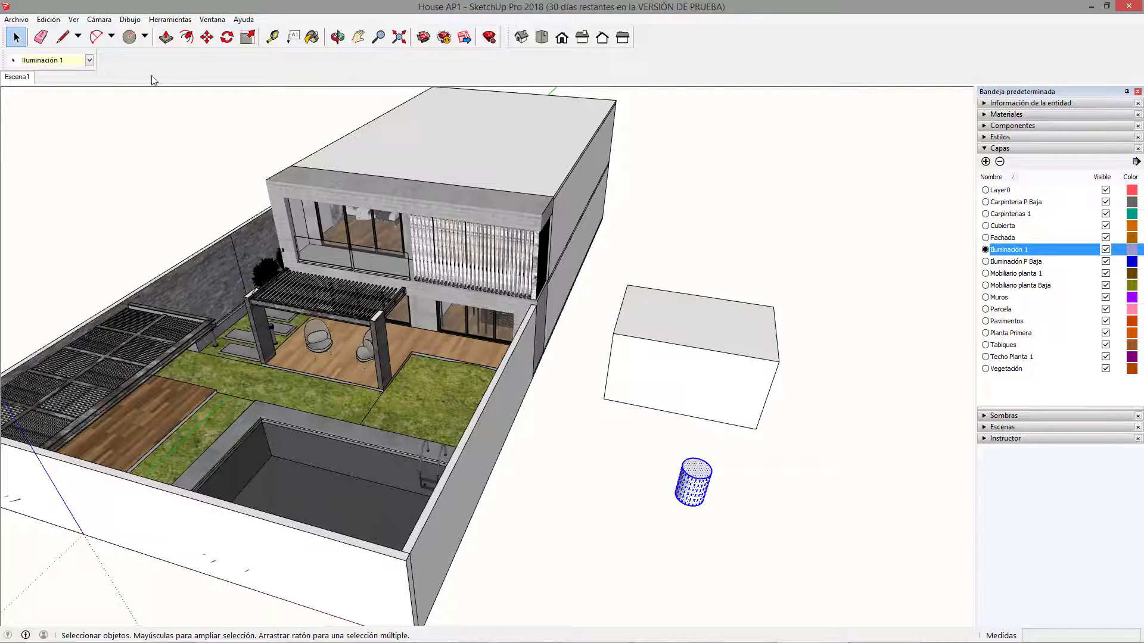
pyautogui.click(676, 459)
pyautogui.moveTo(678, 460); pyautogui.dragTo(935, 364, button='middle')
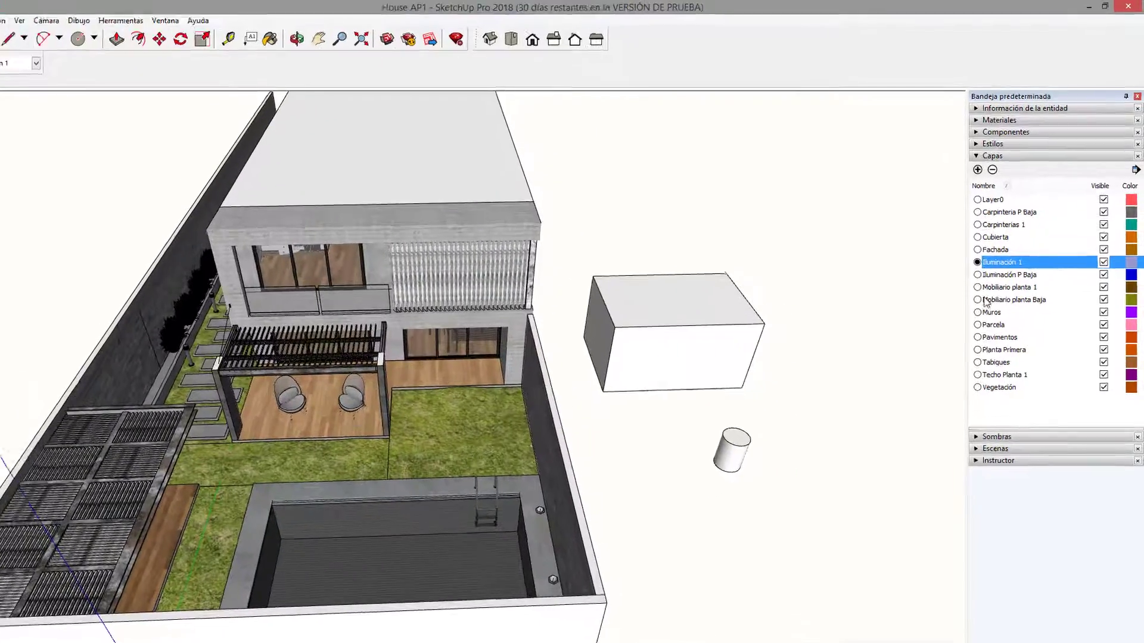
# Switch the active layer successively to Mobiliario planta 1, Iluminación P Baja, Fachada and Carpinterias 1.
pyautogui.click(986, 273)
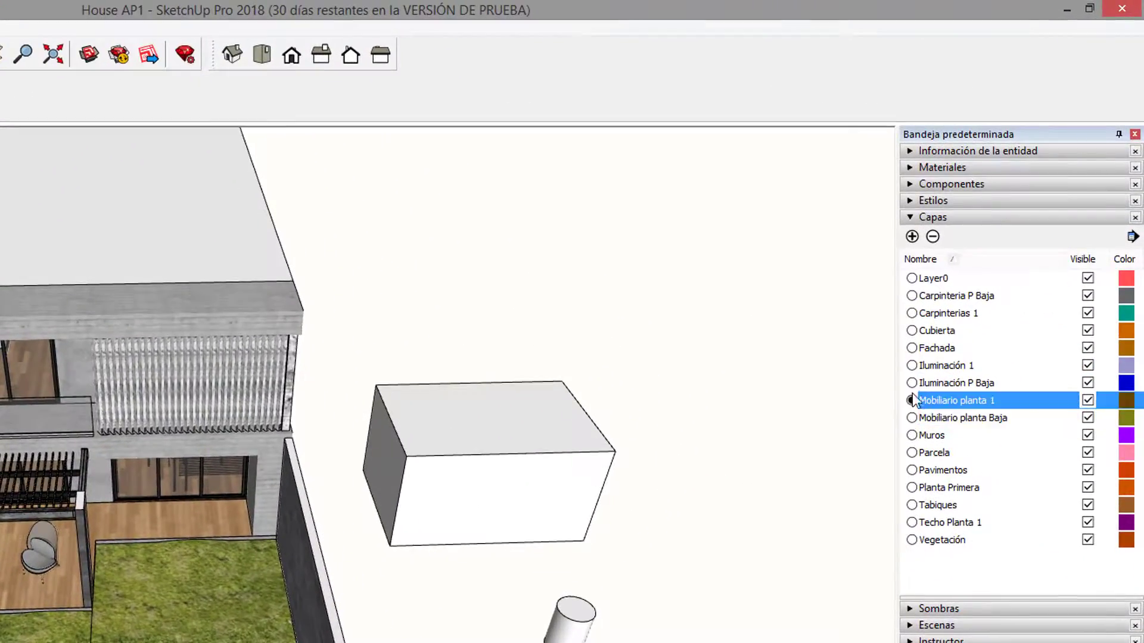
pyautogui.click(912, 382)
pyautogui.click(912, 348)
pyautogui.click(911, 313)
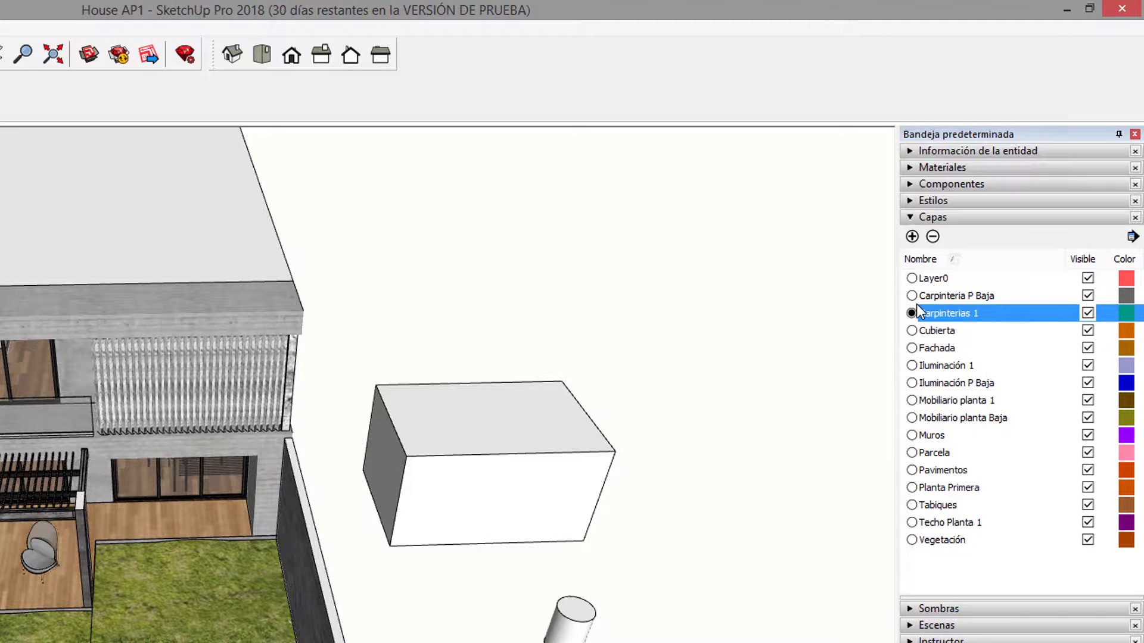
# Delete the box and the cylinder beside the house, and restore Layer0 as the active layer.
pyautogui.tripleClick(487, 484)
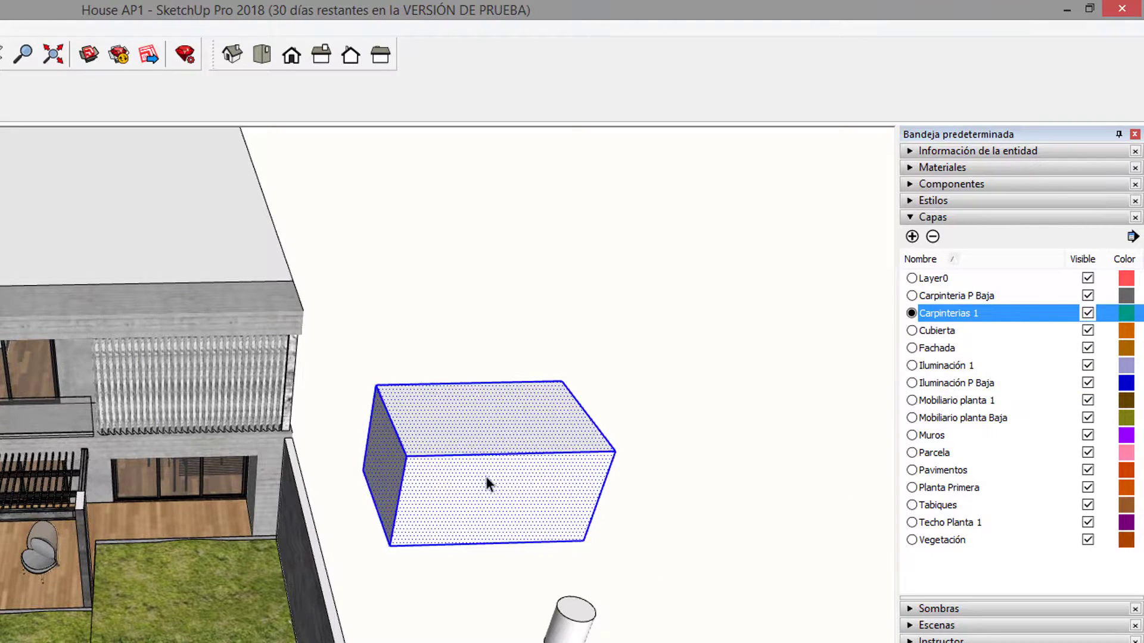
pyautogui.press('Delete')
pyautogui.click(569, 625)
pyautogui.press('Delete')
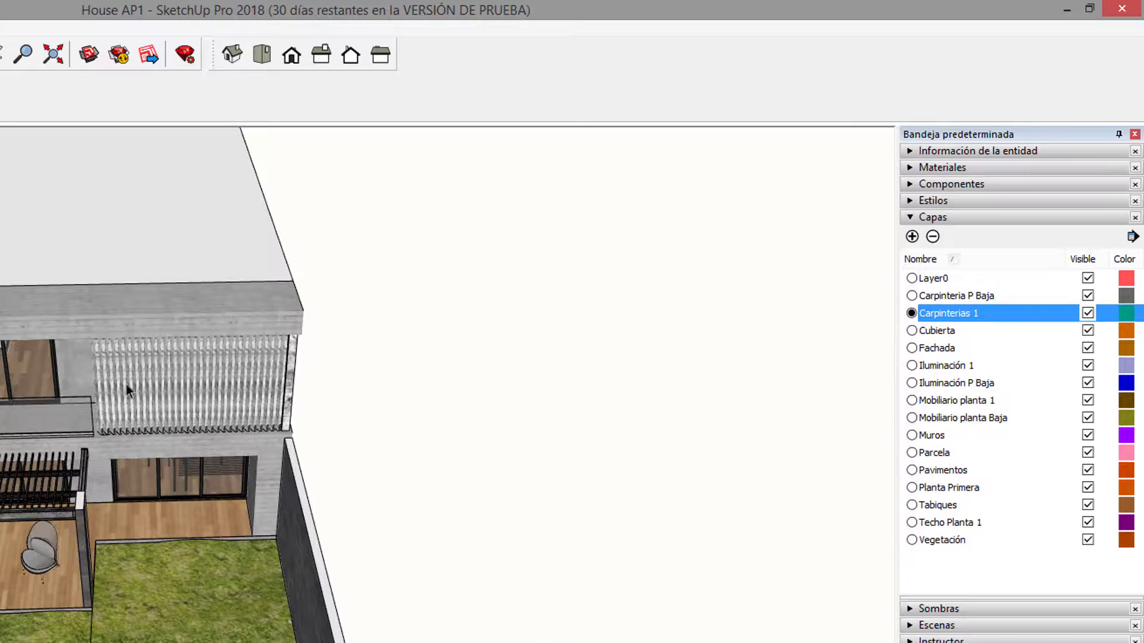
pyautogui.moveTo(677, 459); pyautogui.dragTo(576, 477, button='middle')
pyautogui.click(912, 278)
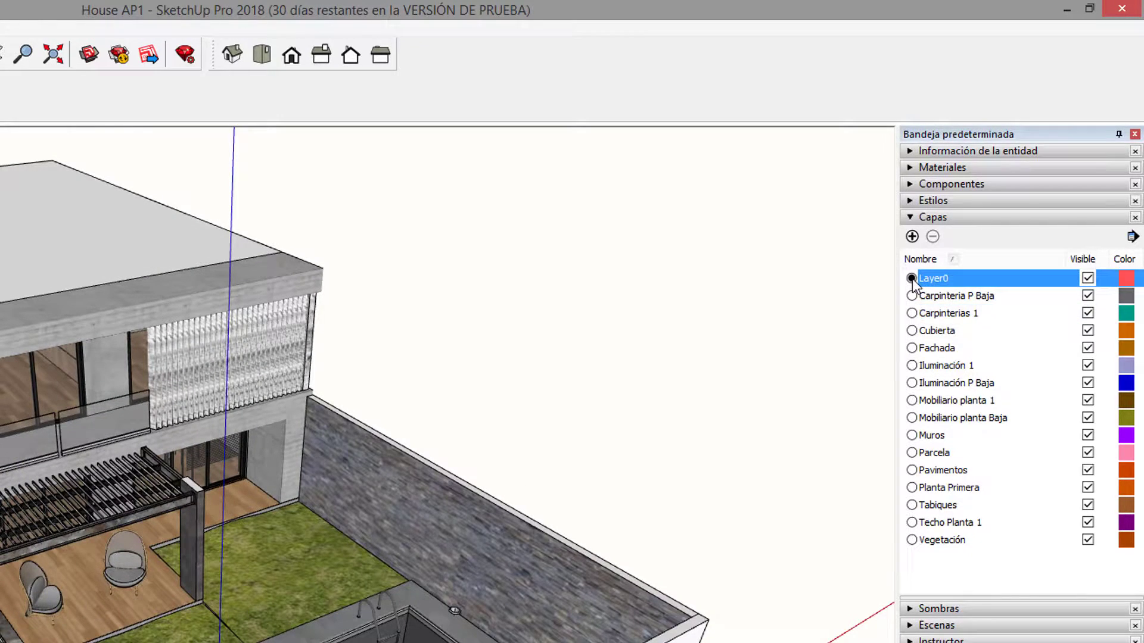
# Hide and show all layers from Carpinteria P Baja to Vegetación together to check what remains on Layer0, and reselect Layer0.
pyautogui.moveTo(298, 518); pyautogui.dragTo(655, 506, button='middle')
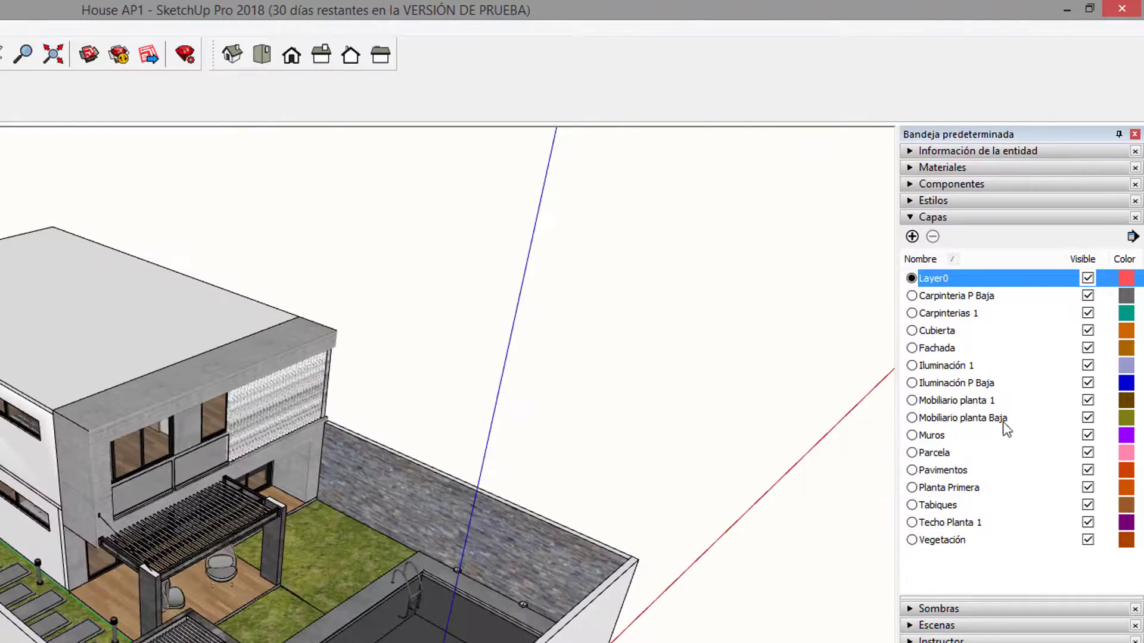
pyautogui.click(950, 298)
pyautogui.keyDown('shift'); pyautogui.click(949, 540); pyautogui.keyUp('shift')
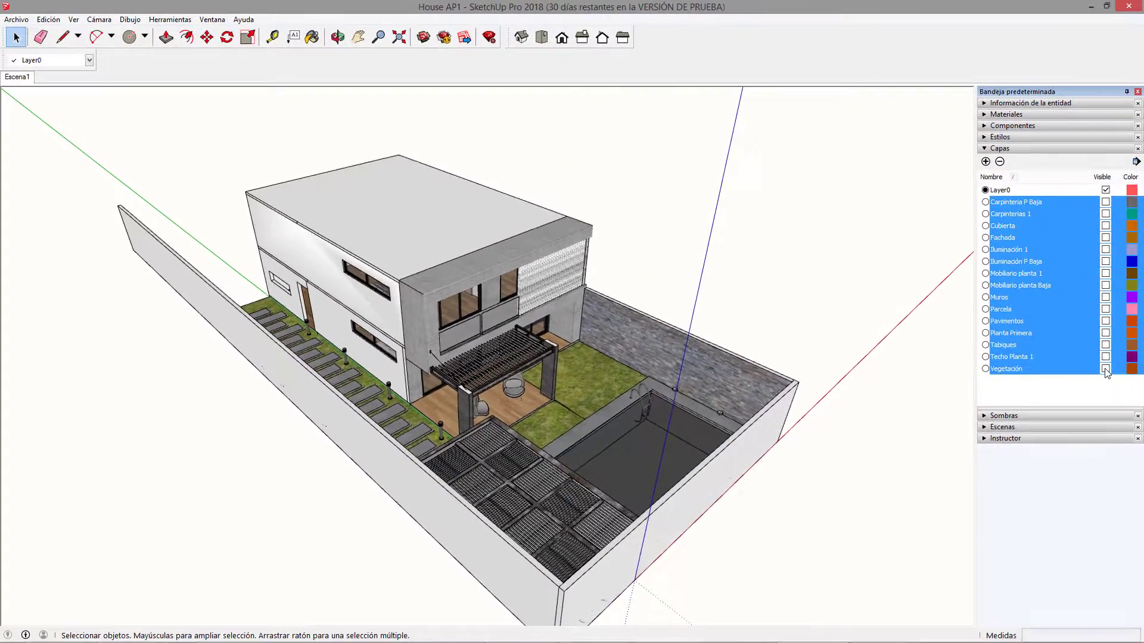
pyautogui.click(1102, 399)
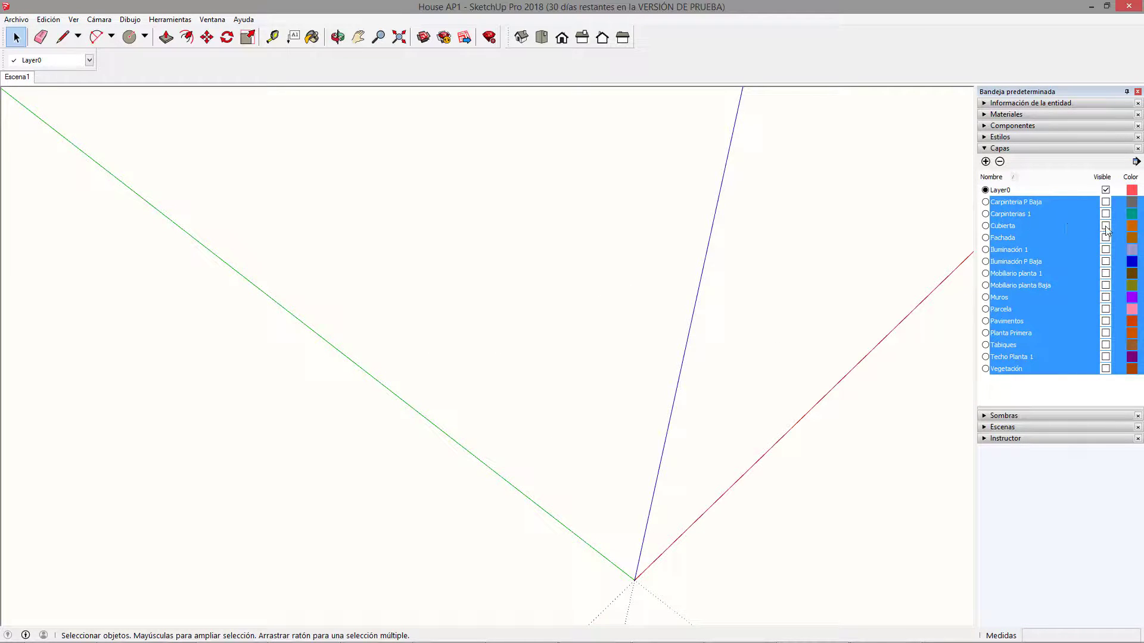
pyautogui.click(1106, 202)
pyautogui.click(1008, 190)
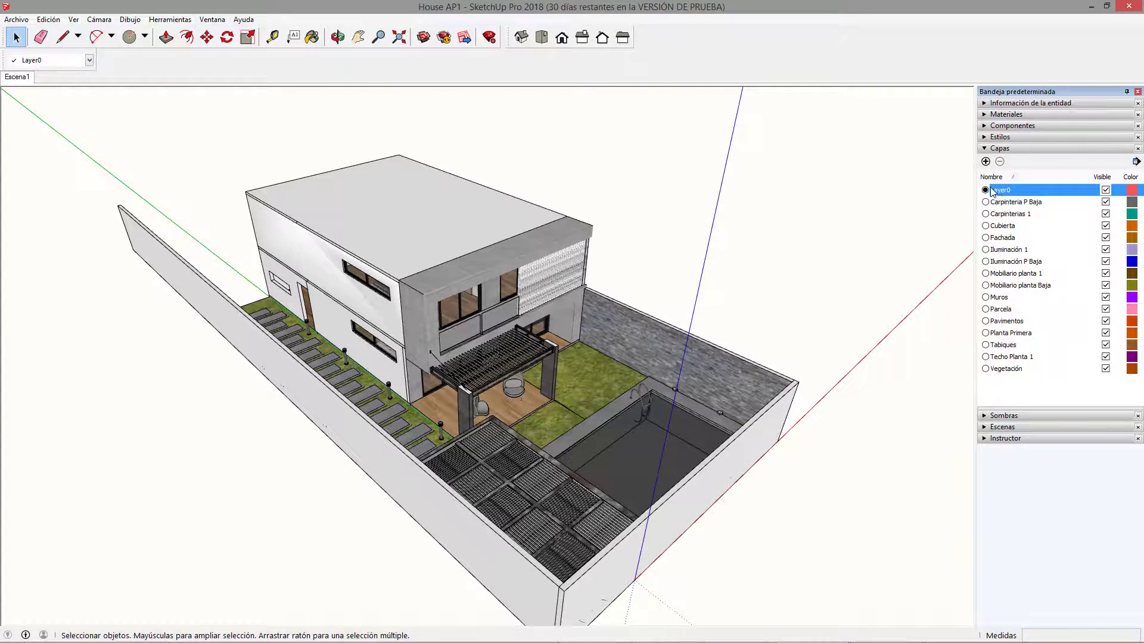
pyautogui.moveTo(744, 328); pyautogui.dragTo(575, 401, button='middle')
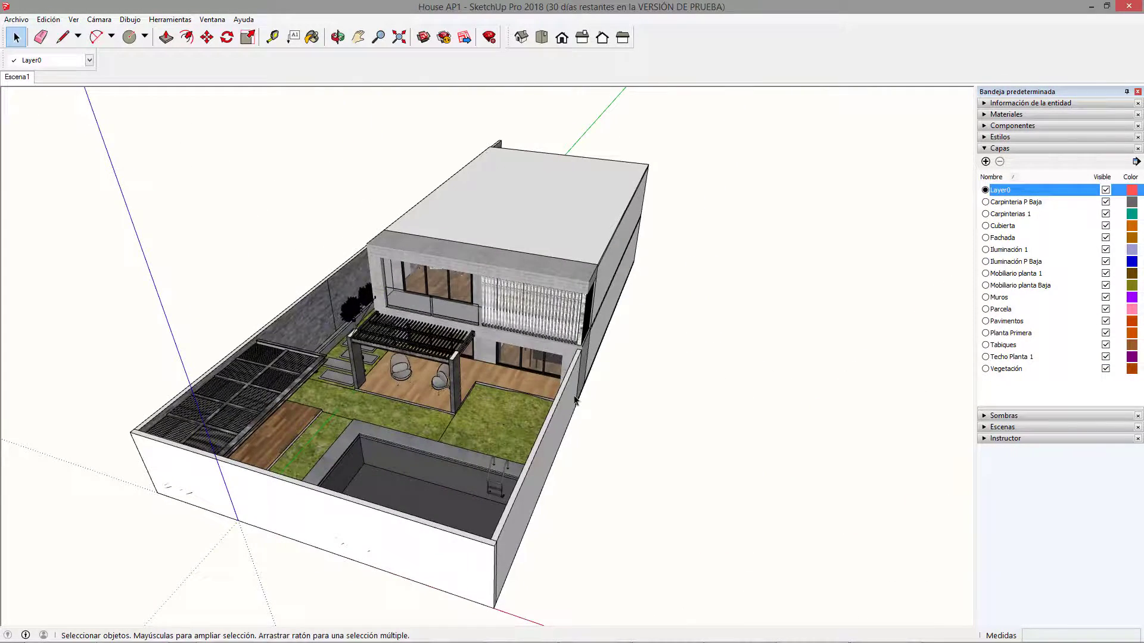
pyautogui.moveTo(524, 310); pyautogui.dragTo(496, 261, button='middle')
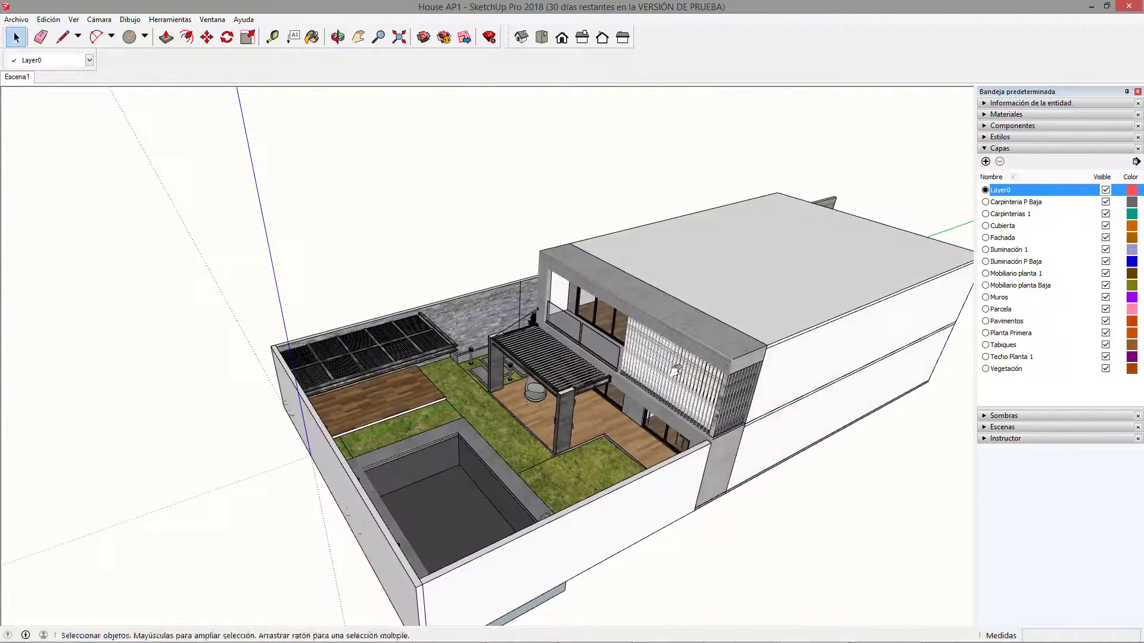
pyautogui.moveTo(676, 371); pyautogui.dragTo(645, 361, button='middle')
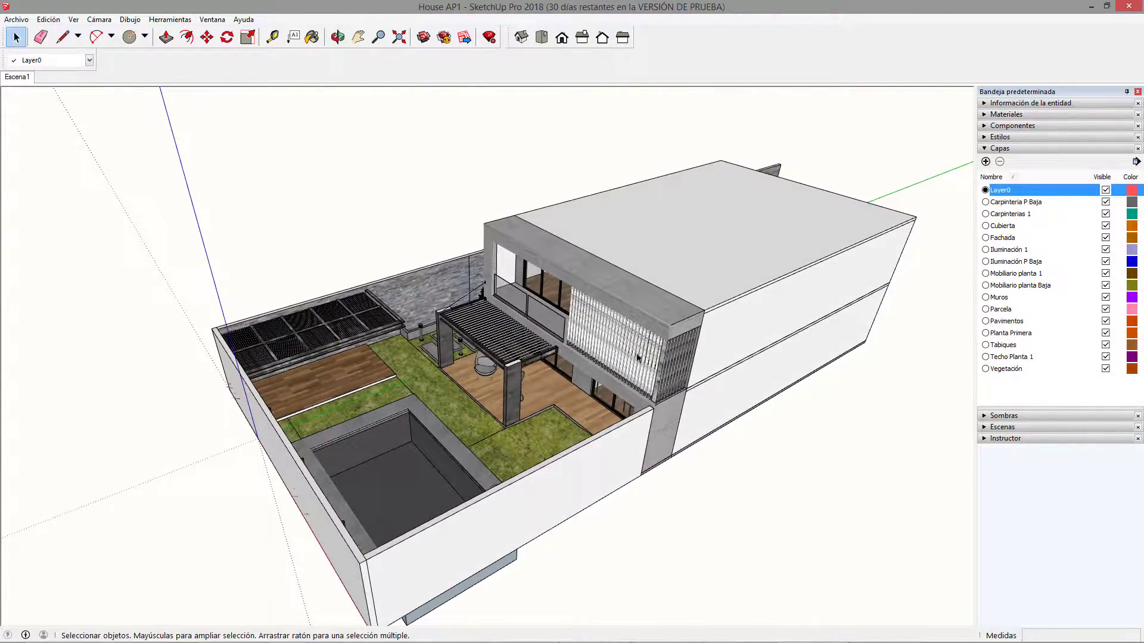